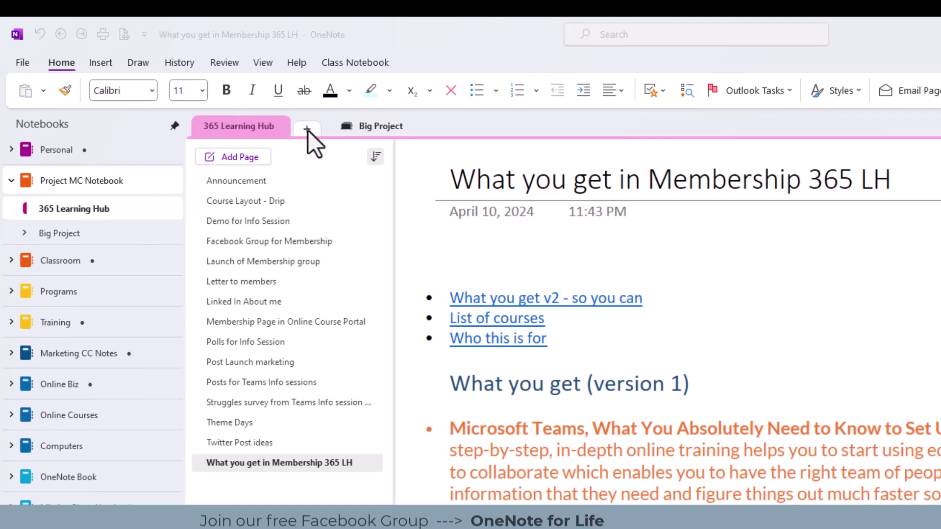
- Add a new section named Info Session to the Project MC Notebook
{"action": "left_click", "coordinate": [307, 131]}
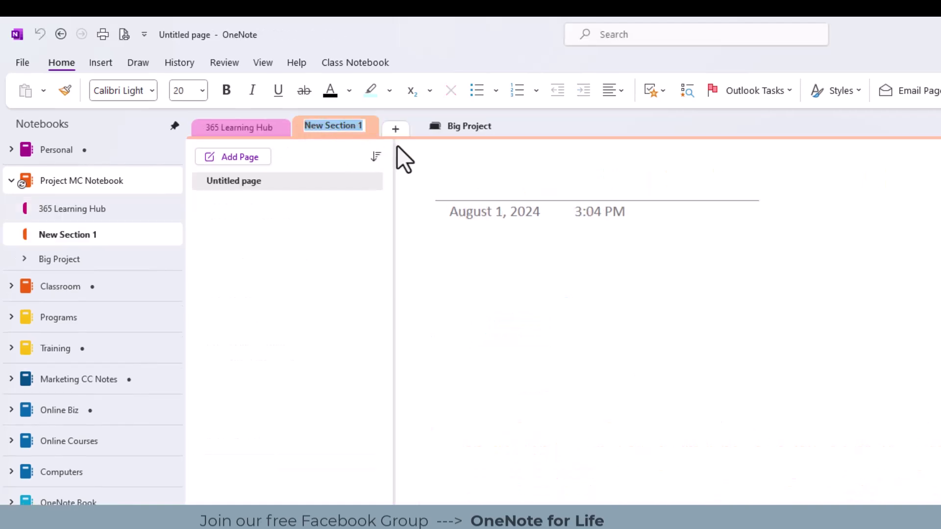
{"action": "type", "text": "Info Session"}
{"action": "key", "text": "Return"}
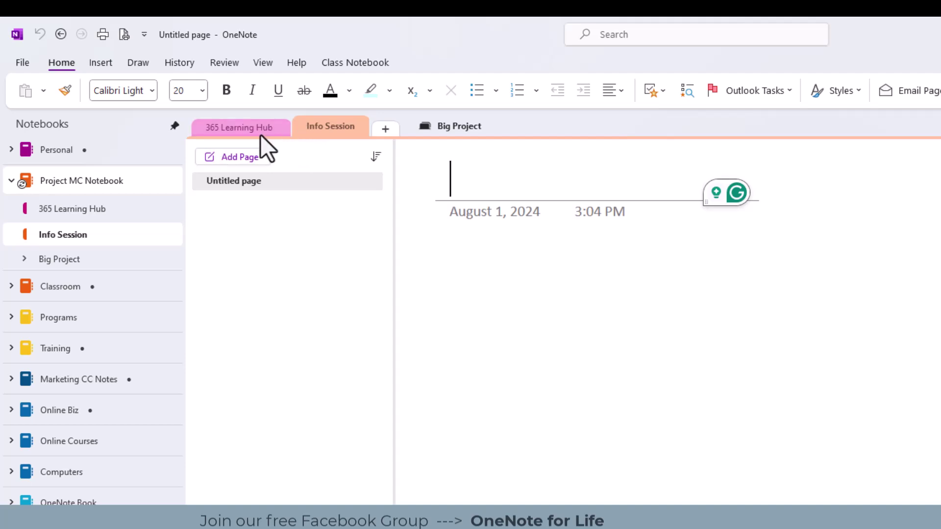
{"action": "right_click", "coordinate": [95, 235]}
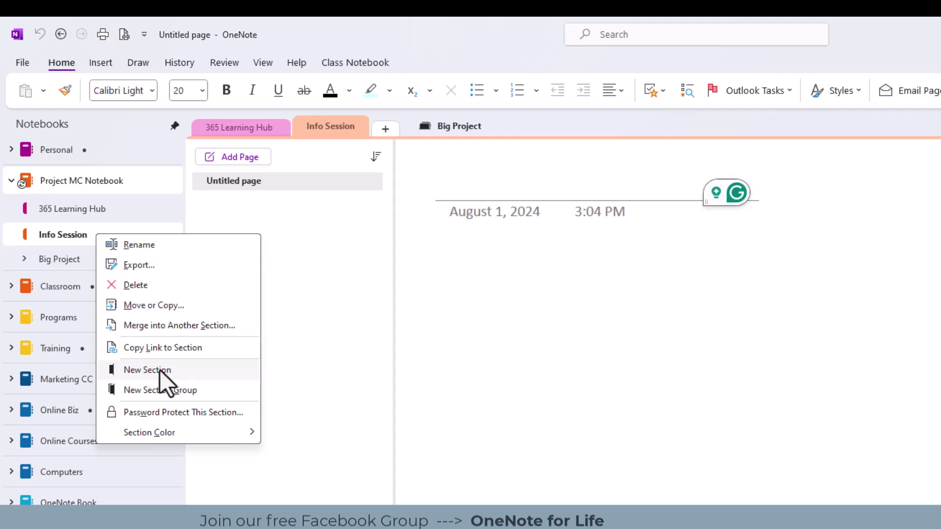
{"action": "left_click", "coordinate": [158, 370]}
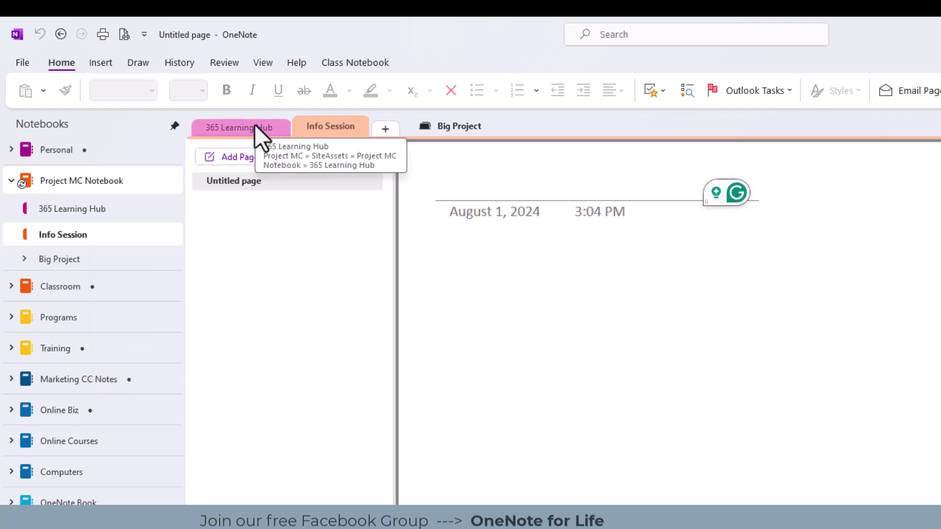
- Move the Demo, Polls, Posts and Struggles survey pages about info sessions from the 365 Learning Hub section into Info Session
{"action": "left_click", "coordinate": [254, 127]}
{"action": "left_click", "coordinate": [261, 221]}
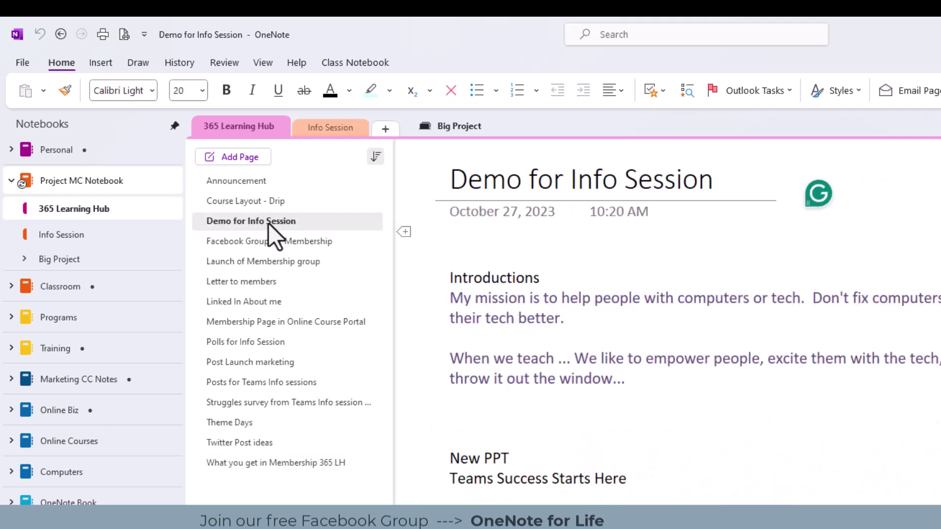
{"action": "left_click_drag", "start_coordinate": [269, 222], "coordinate": [121, 243]}
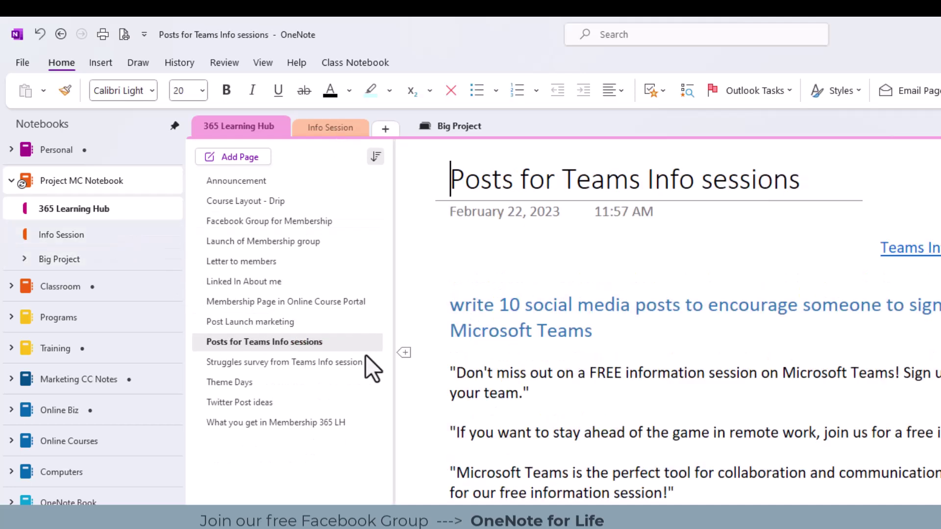
{"action": "left_click", "coordinate": [301, 366]}
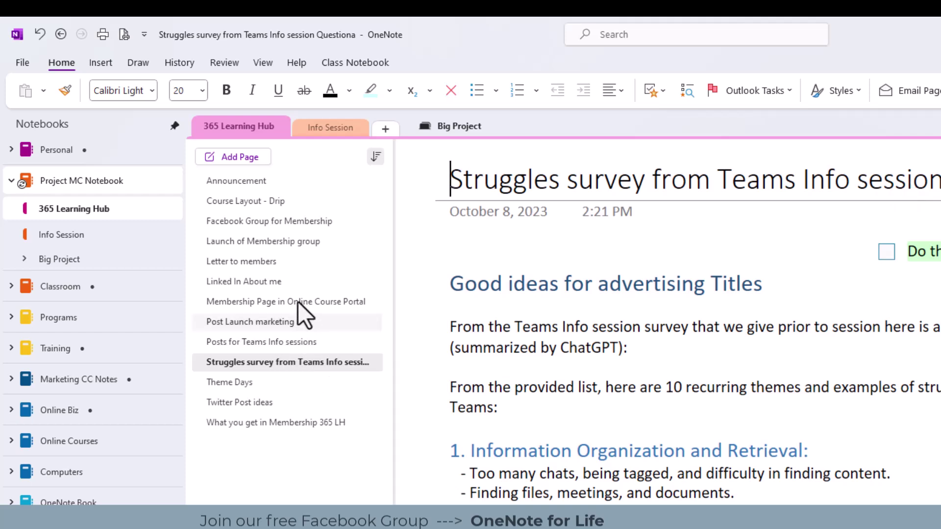
{"action": "left_click_drag", "start_coordinate": [296, 339], "coordinate": [122, 240]}
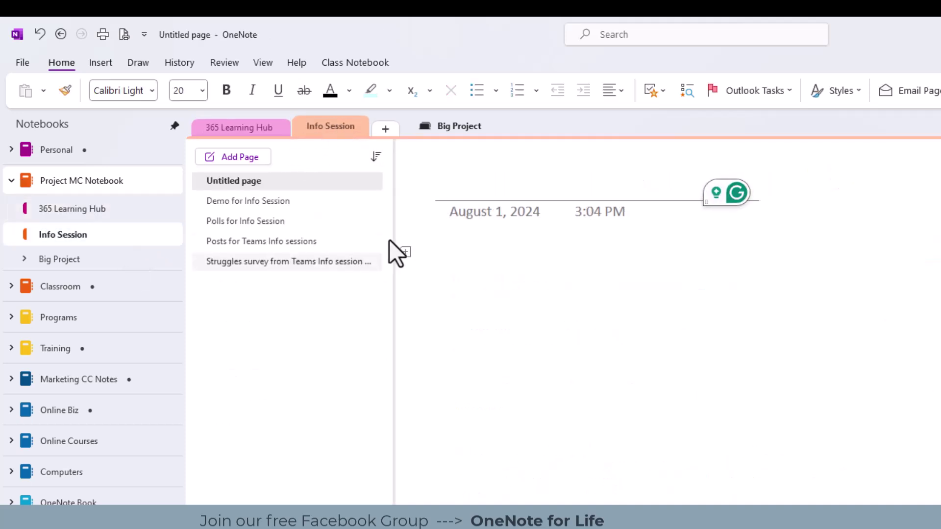
- Check the moved Demo and Polls pages in the Info Session section and delete the blank untitled page
{"action": "left_click", "coordinate": [278, 201]}
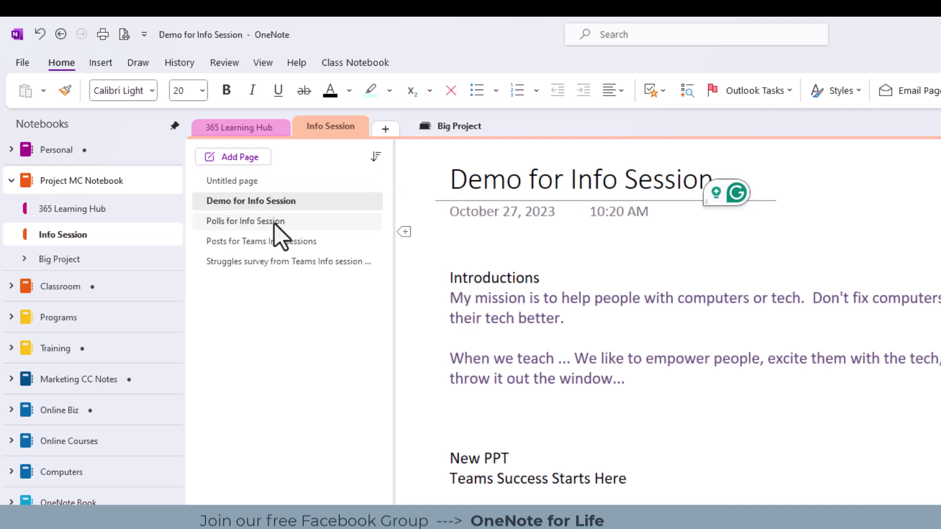
{"action": "left_click", "coordinate": [274, 225]}
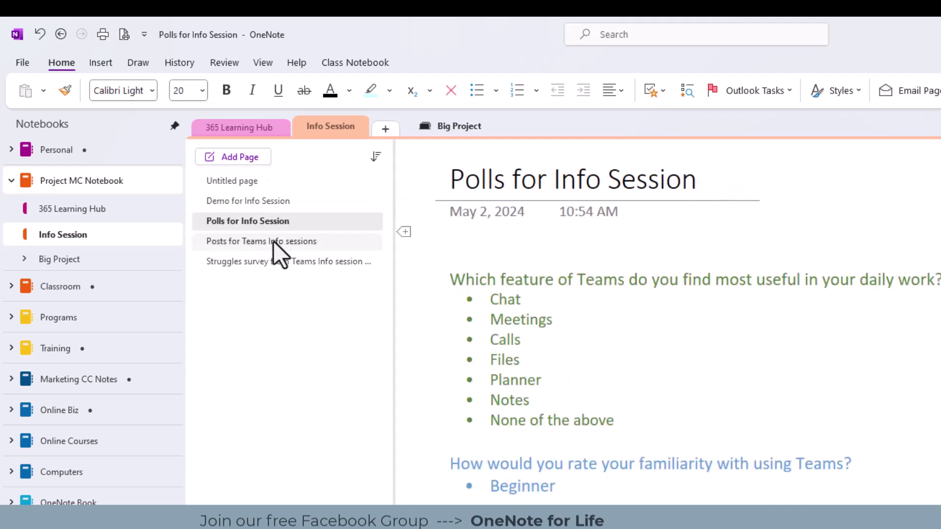
{"action": "left_click", "coordinate": [240, 180]}
{"action": "right_click", "coordinate": [240, 181]}
{"action": "key", "text": "Escape"}
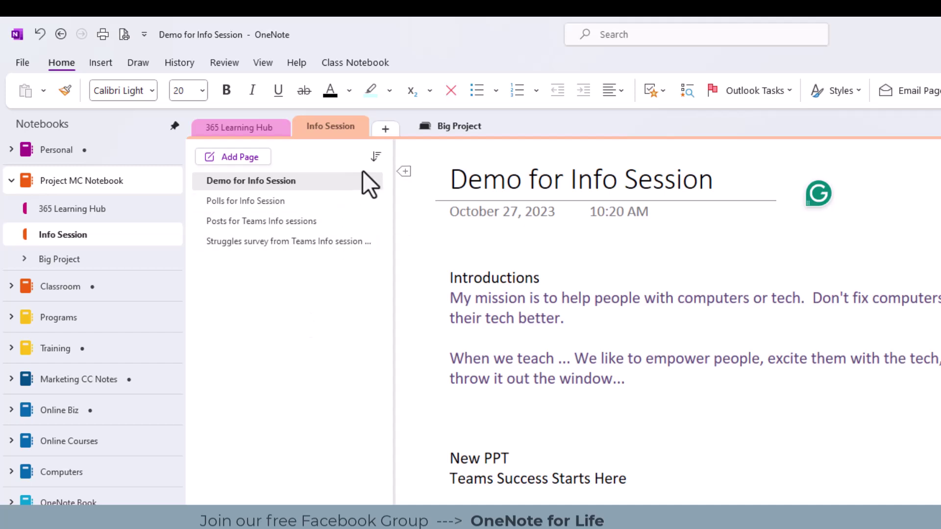
- Sort the pages of the Info Session section by date created
{"action": "left_click", "coordinate": [377, 156]}
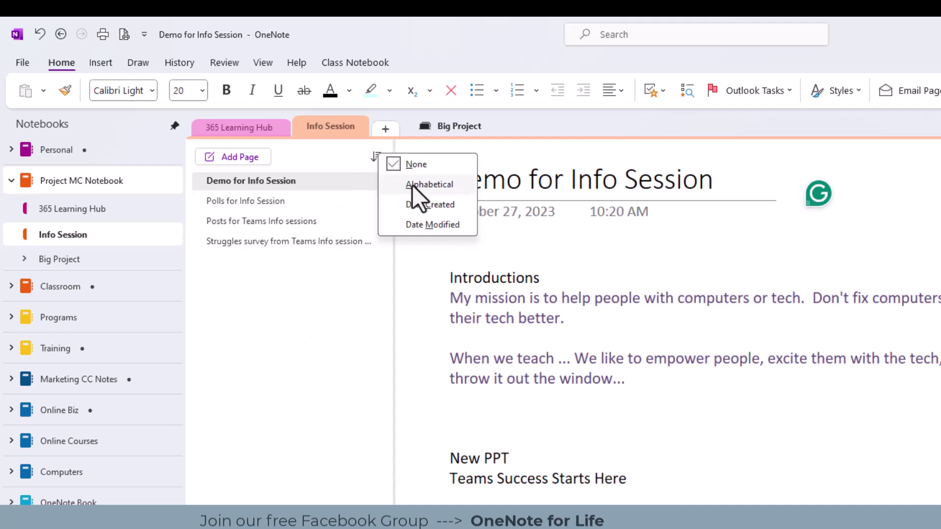
{"action": "left_click", "coordinate": [425, 208]}
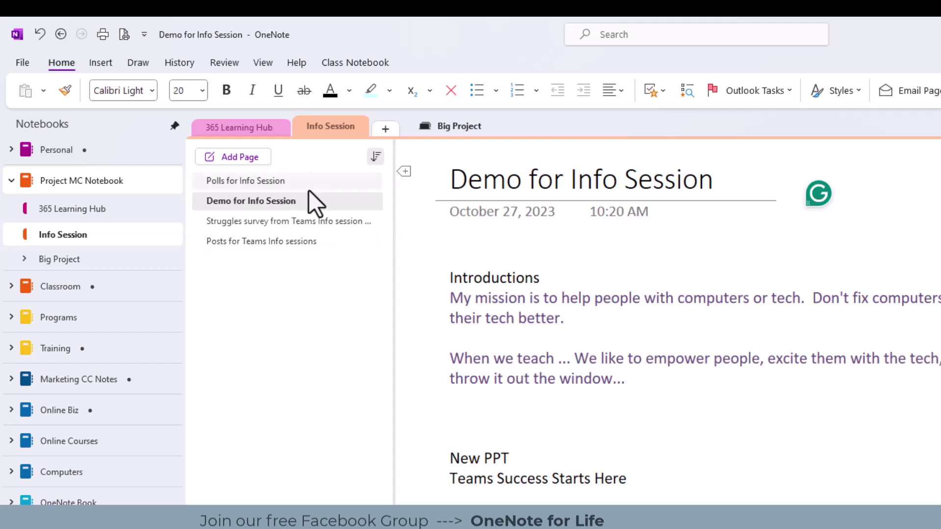
- Reverse the alphabetical order of the 365 Learning Hub section's pages, and re-sort them by date modified
{"action": "left_click", "coordinate": [251, 127]}
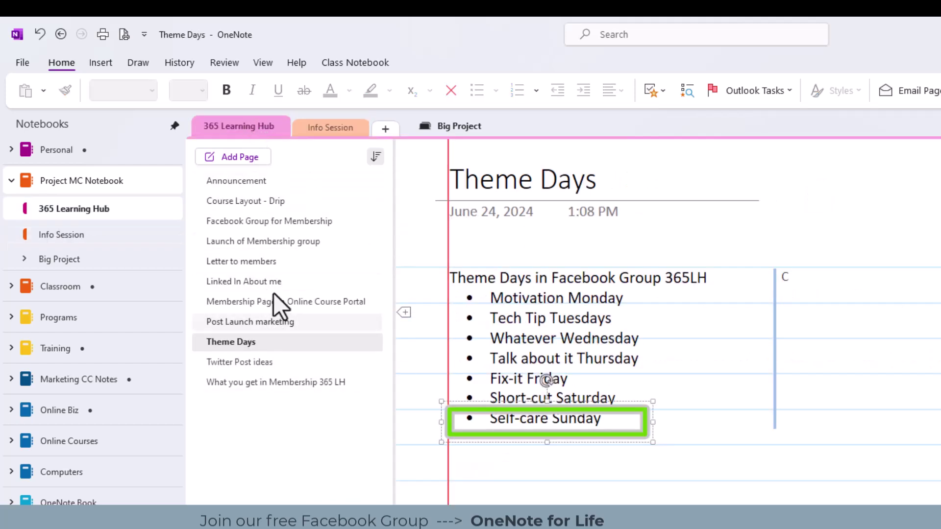
{"action": "left_click", "coordinate": [375, 157]}
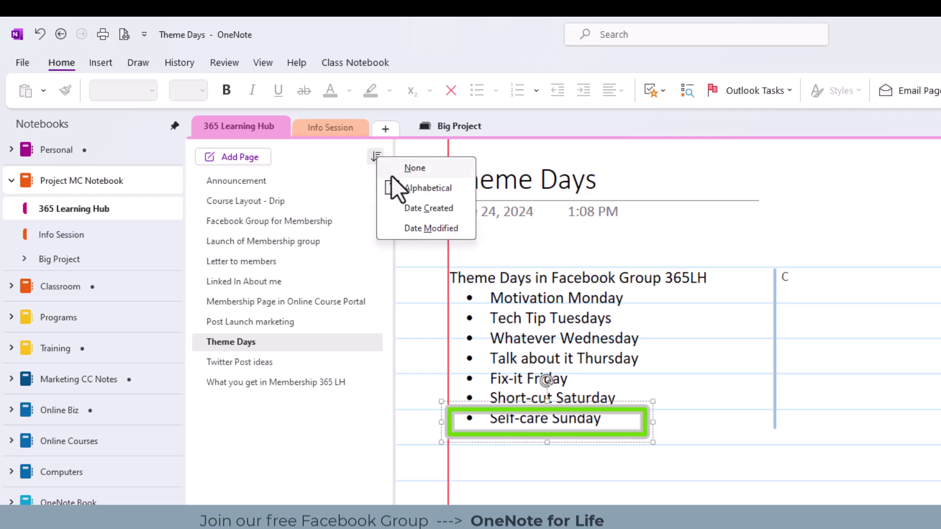
{"action": "left_click", "coordinate": [430, 187]}
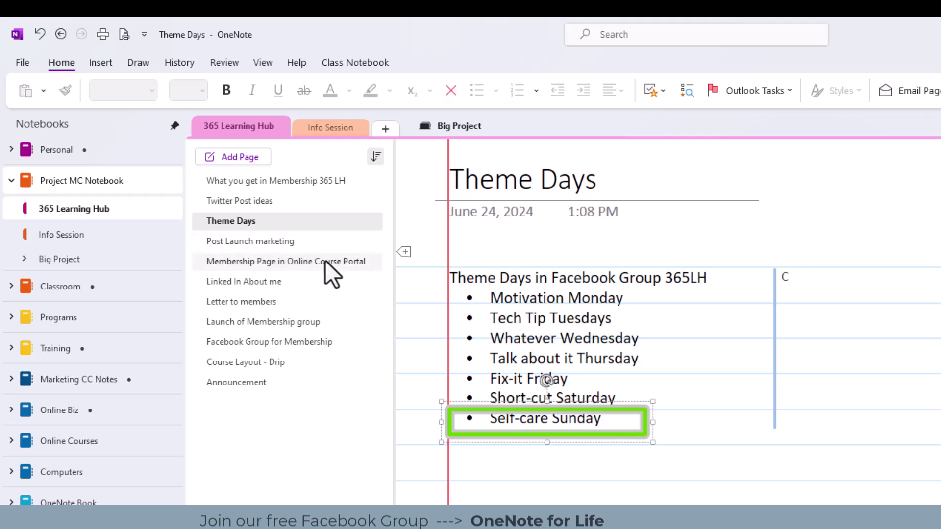
{"action": "left_click", "coordinate": [376, 157]}
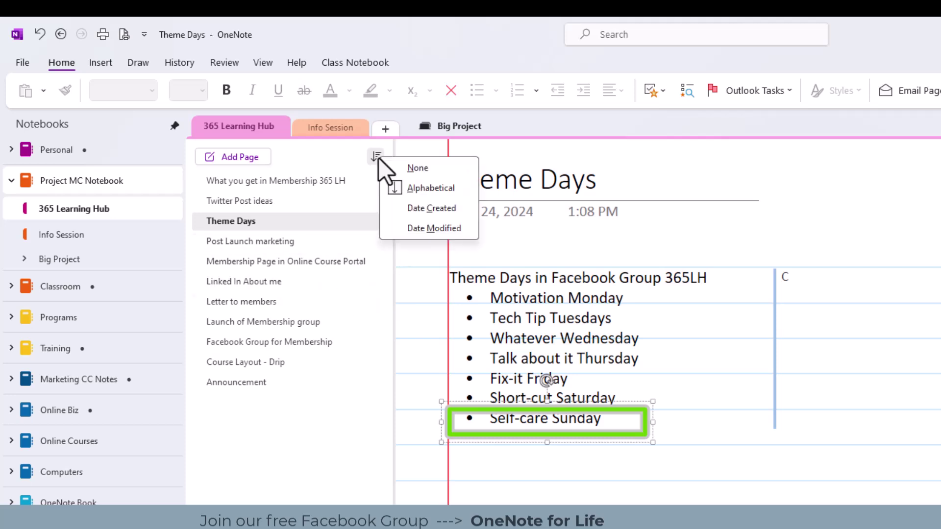
{"action": "left_click", "coordinate": [406, 225]}
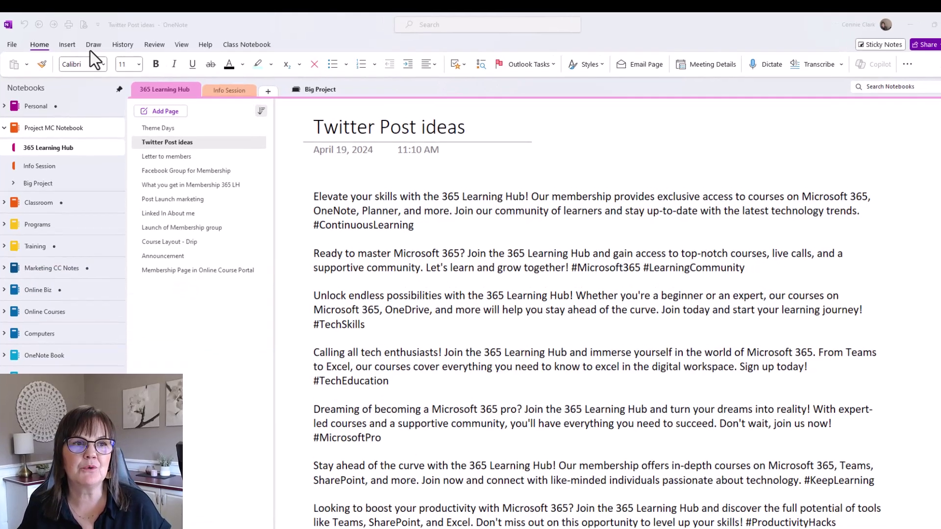
- Set the page color of the Twitter Post ideas page to pale grey-green
{"action": "left_click", "coordinate": [92, 47]}
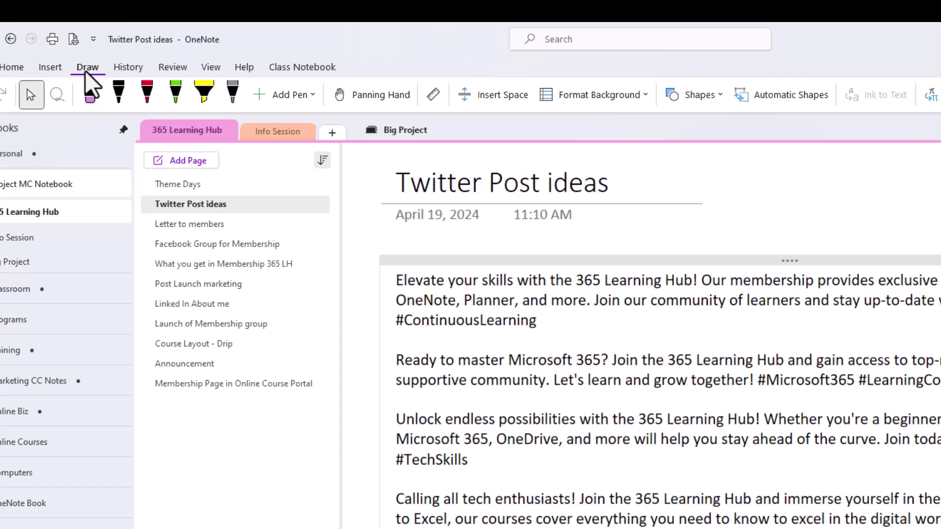
{"action": "left_click", "coordinate": [645, 96]}
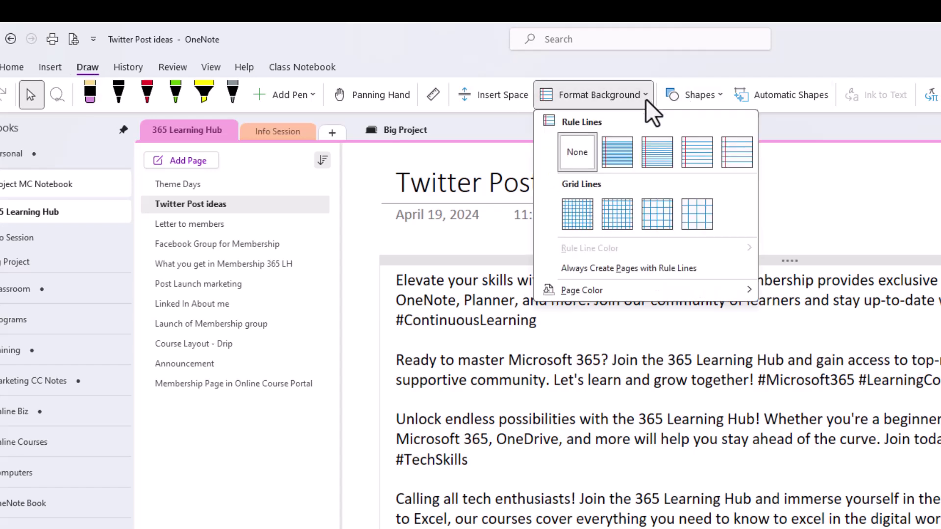
{"action": "mouse_move", "coordinate": [620, 292]}
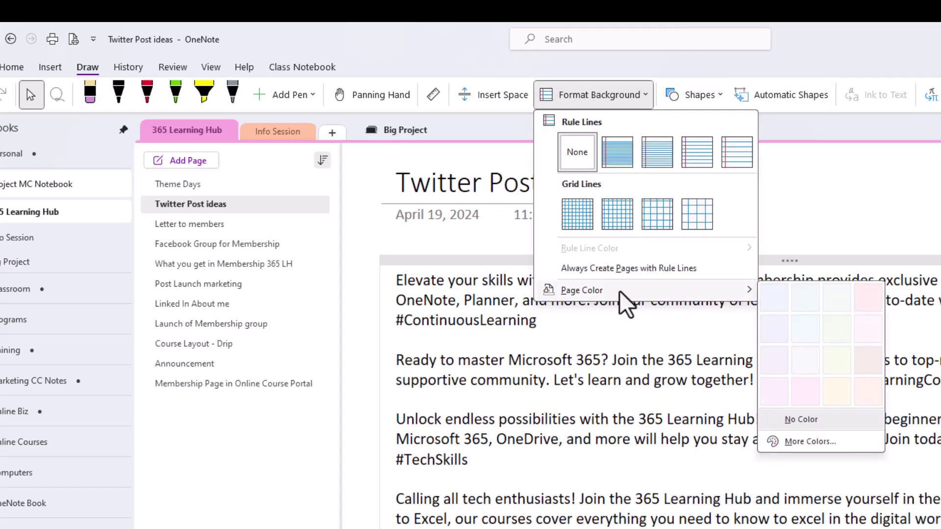
{"action": "left_click", "coordinate": [828, 299]}
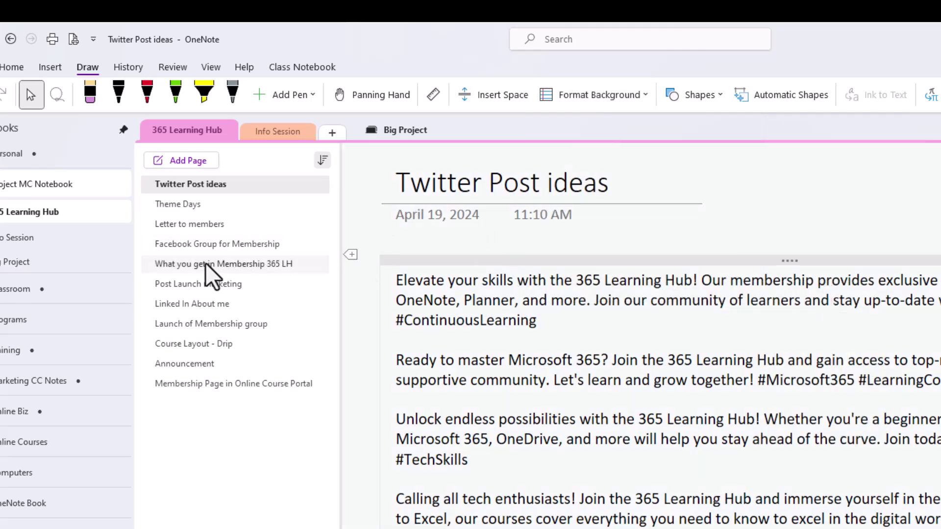
- Give the Facebook Group for Membership page the same pale grey-green page color
{"action": "left_click", "coordinate": [212, 245]}
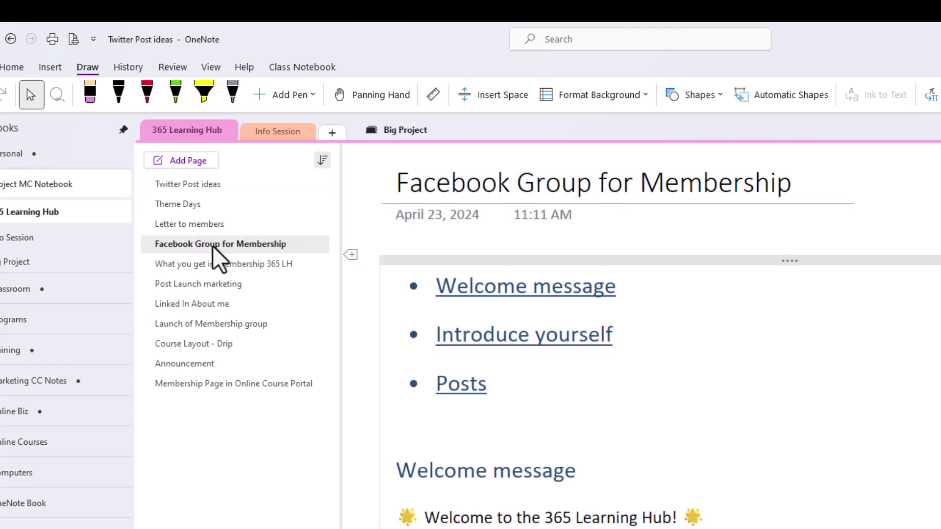
{"action": "left_click", "coordinate": [647, 96]}
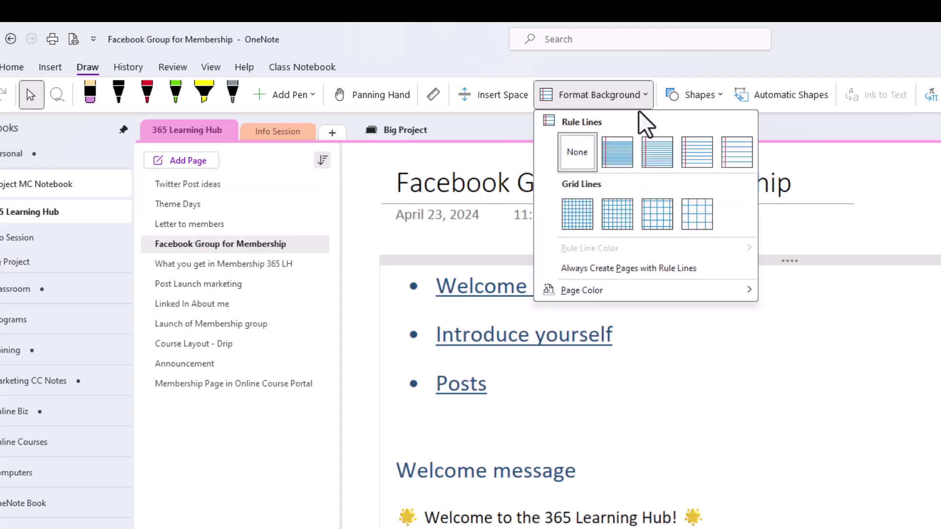
{"action": "mouse_move", "coordinate": [749, 296]}
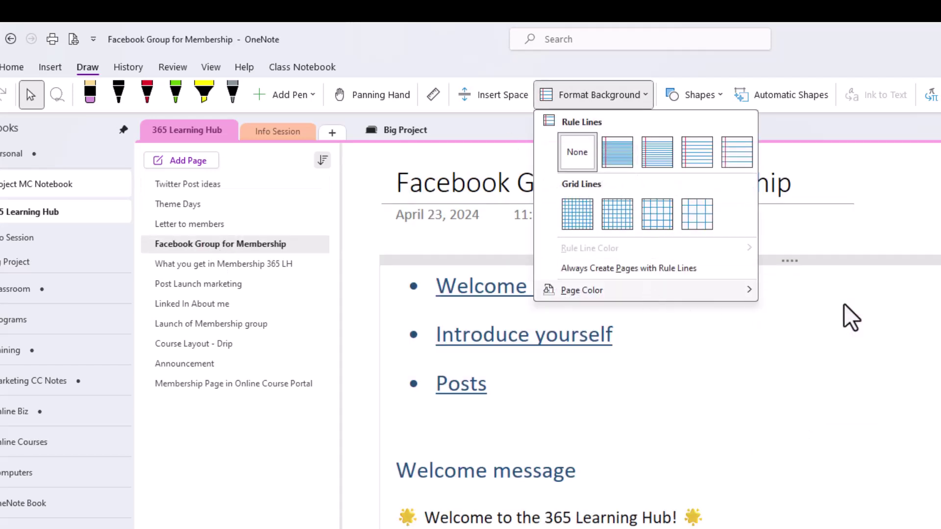
{"action": "left_click", "coordinate": [844, 304]}
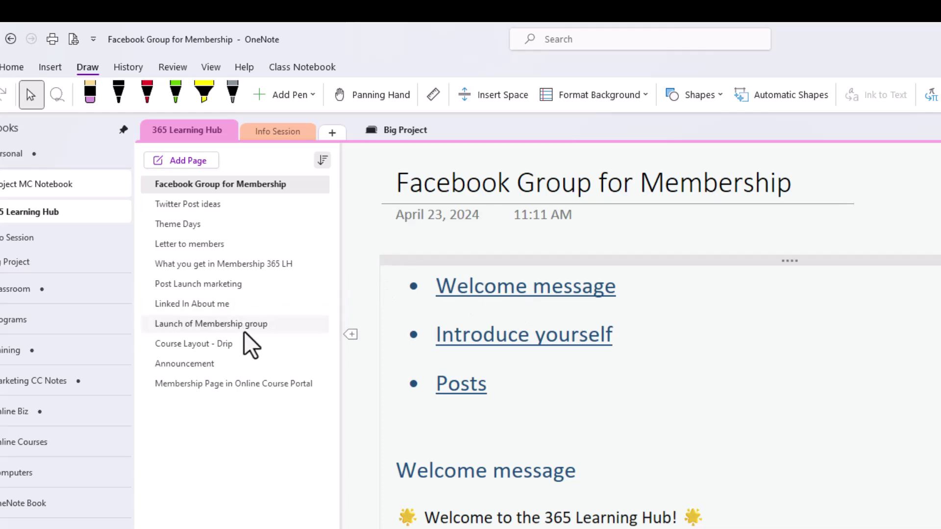
- Change the page color of the Linked In About me page to the same pale grey-green
{"action": "left_click", "coordinate": [219, 305]}
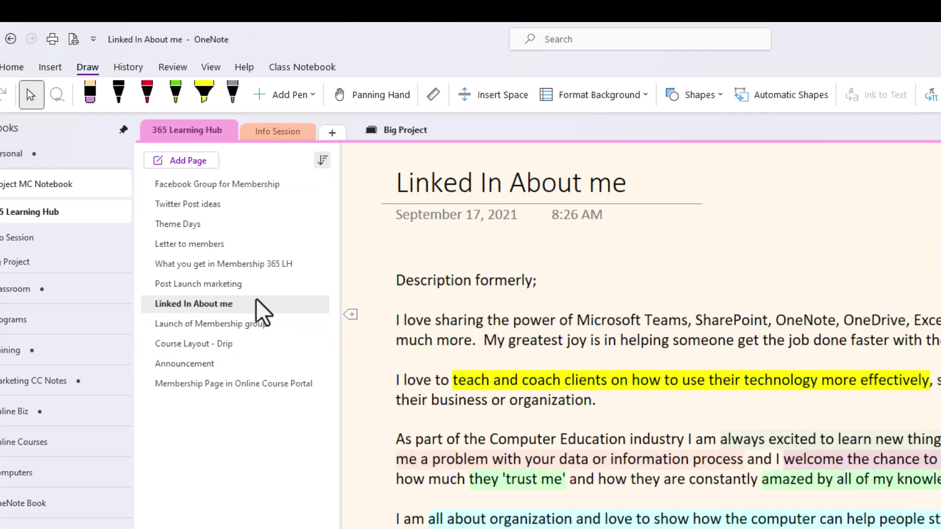
{"action": "left_click", "coordinate": [626, 97]}
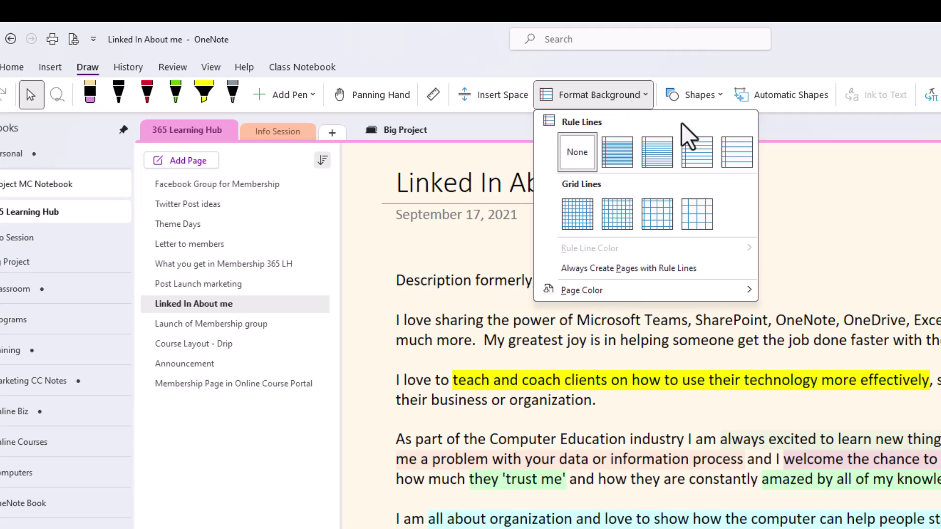
{"action": "mouse_move", "coordinate": [673, 287]}
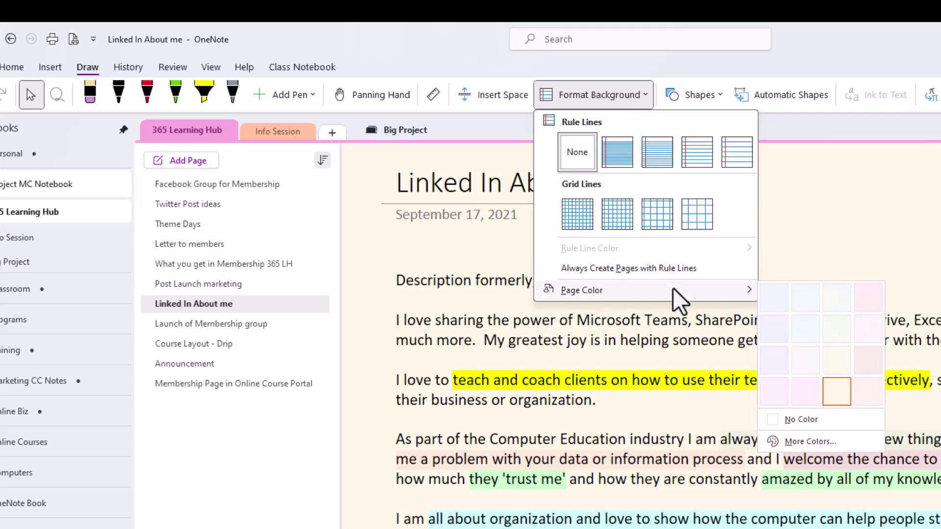
{"action": "left_click", "coordinate": [838, 299]}
- Replace the rule lines on the Theme Days page with a grid-line background
{"action": "left_click", "coordinate": [208, 363]}
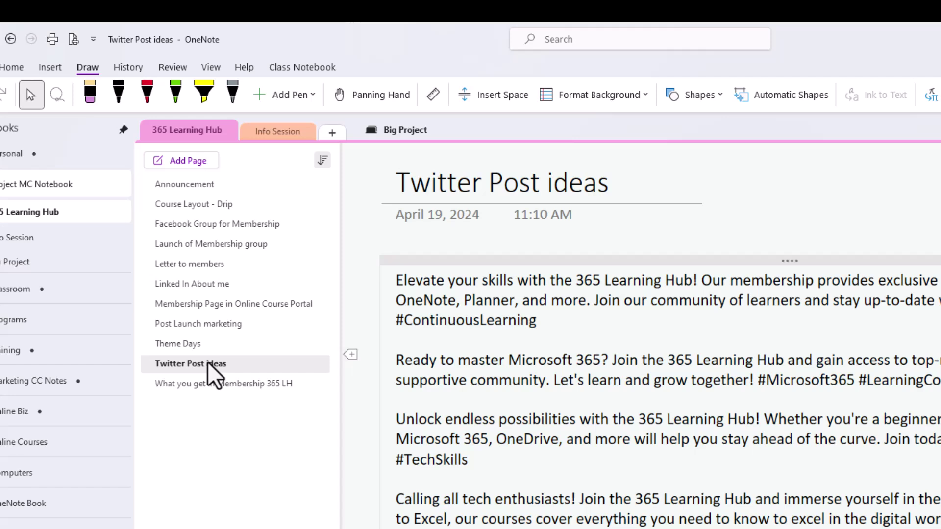
{"action": "left_click", "coordinate": [188, 344]}
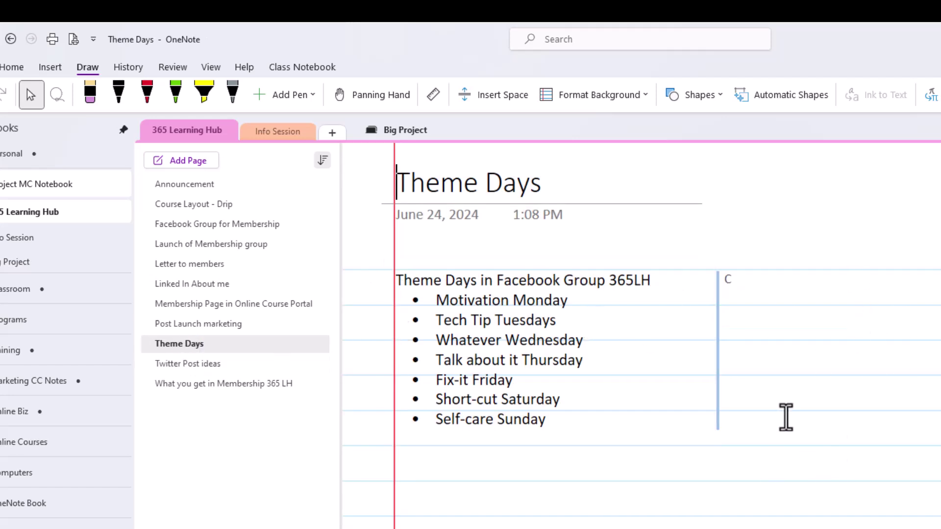
{"action": "left_click", "coordinate": [608, 94]}
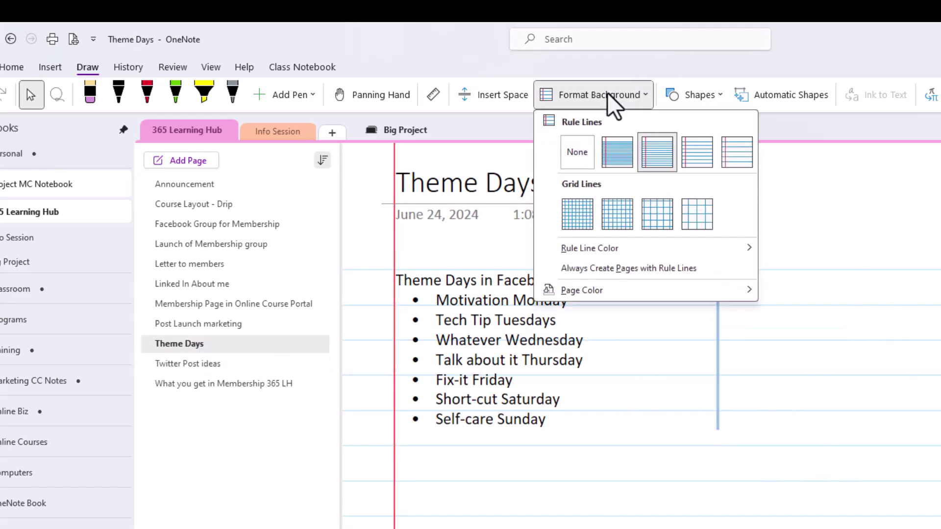
{"action": "left_click", "coordinate": [612, 220]}
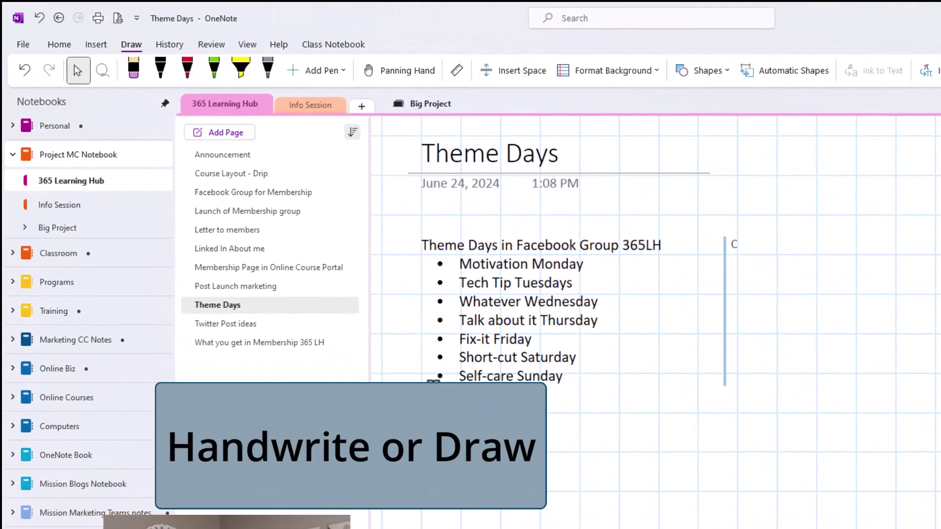
- Add a new page titled Drawings to the 365 Learning Hub section and apply the largest grid-line background
{"action": "left_click", "coordinate": [231, 130]}
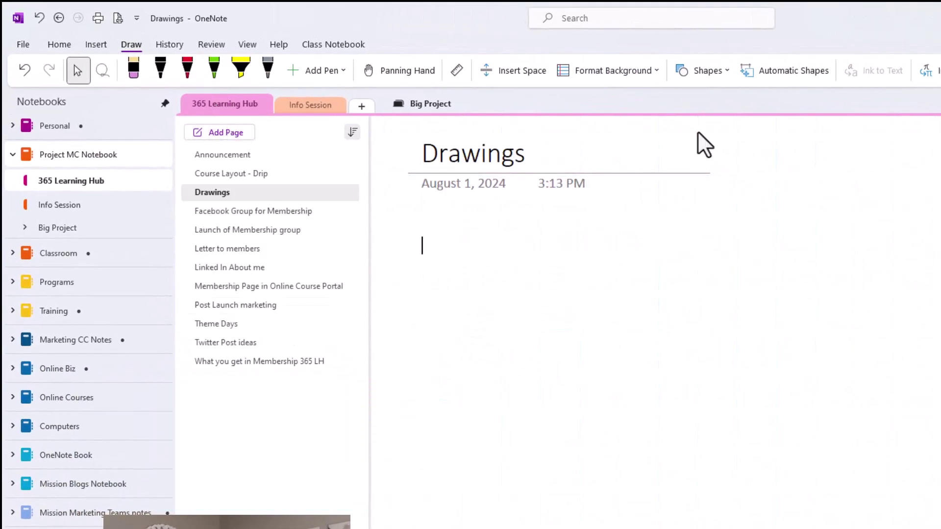
{"action": "left_click", "coordinate": [637, 73]}
{"action": "left_click", "coordinate": [705, 185]}
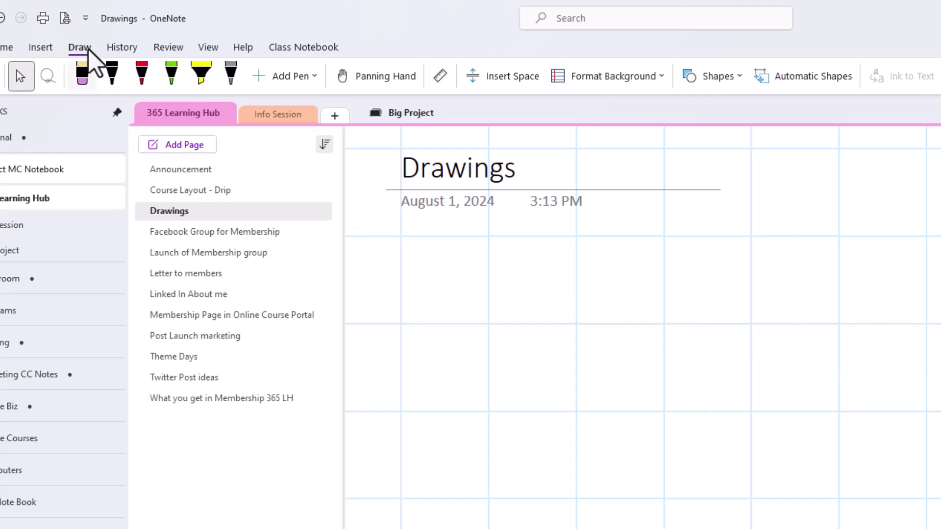
- Handwrite a first name with the red pen across the middle of the Drawings page
{"action": "left_click", "coordinate": [142, 76]}
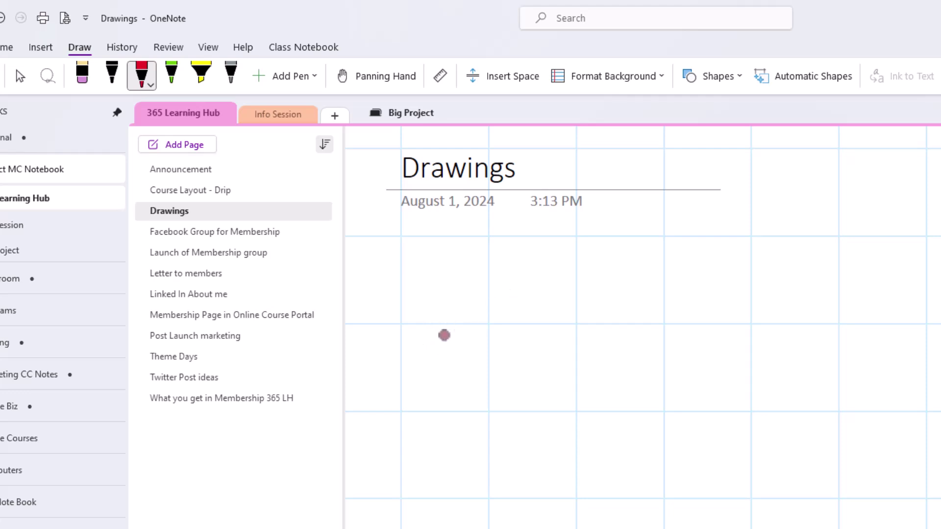
{"action": "left_click_drag", "start_coordinate": [431, 341], "coordinate": [677, 395]}
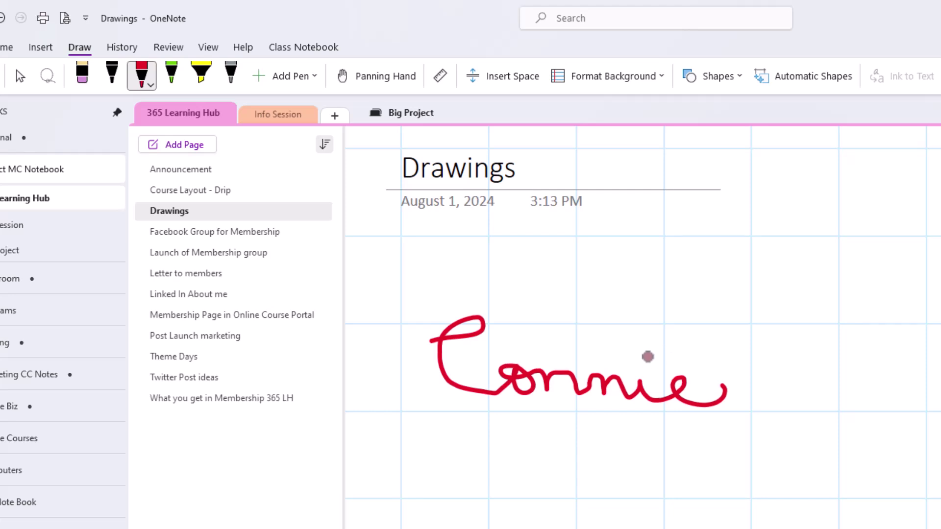
{"action": "left_click", "coordinate": [644, 360]}
- Draw a green rectangle around the red handwritten name, four grid squares wide and three high
{"action": "left_click", "coordinate": [171, 76]}
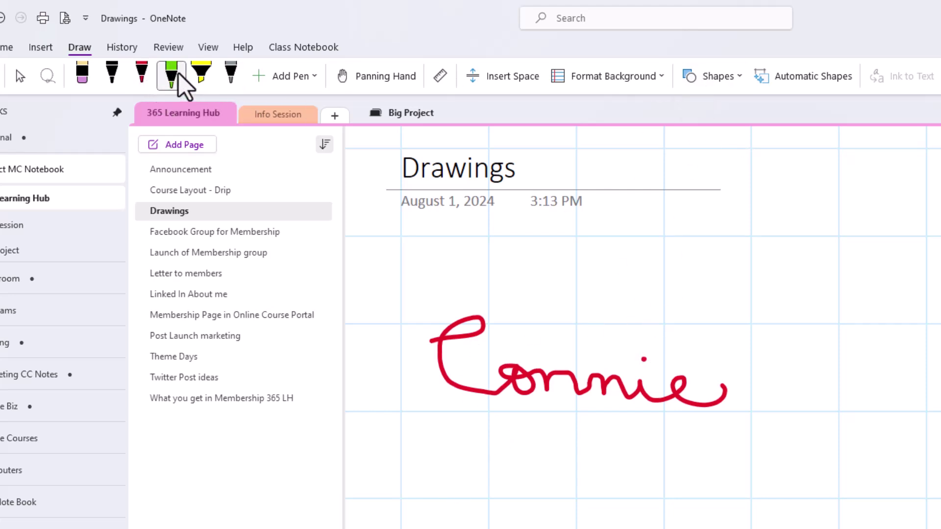
{"action": "left_click", "coordinate": [737, 79]}
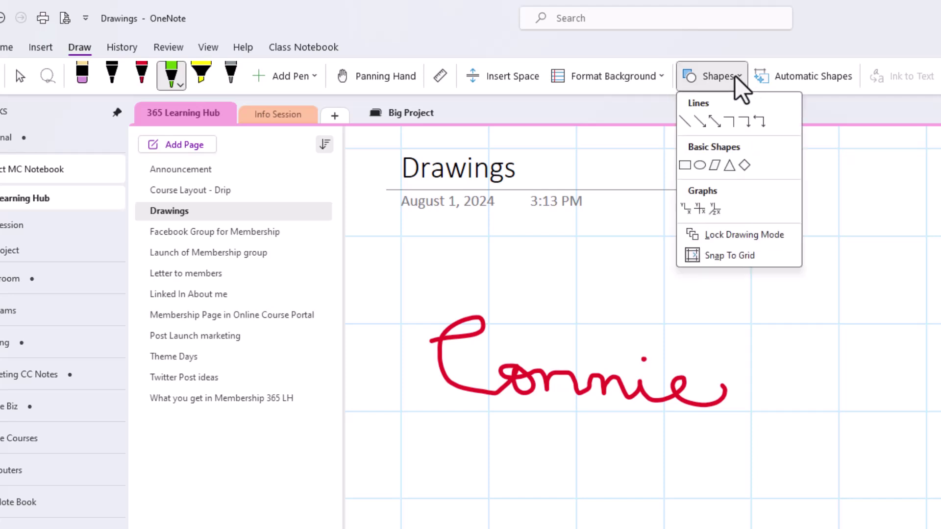
{"action": "left_click", "coordinate": [685, 165]}
{"action": "mouse_move", "coordinate": [401, 236]}
{"action": "left_mouse_down"}
{"action": "mouse_move", "coordinate": [416, 419]}
{"action": "mouse_move", "coordinate": [800, 457]}
{"action": "mouse_move", "coordinate": [774, 435]}
{"action": "mouse_move", "coordinate": [752, 456]}
{"action": "left_mouse_up"}
{"action": "left_click_drag", "start_coordinate": [752, 515], "coordinate": [753, 515]}
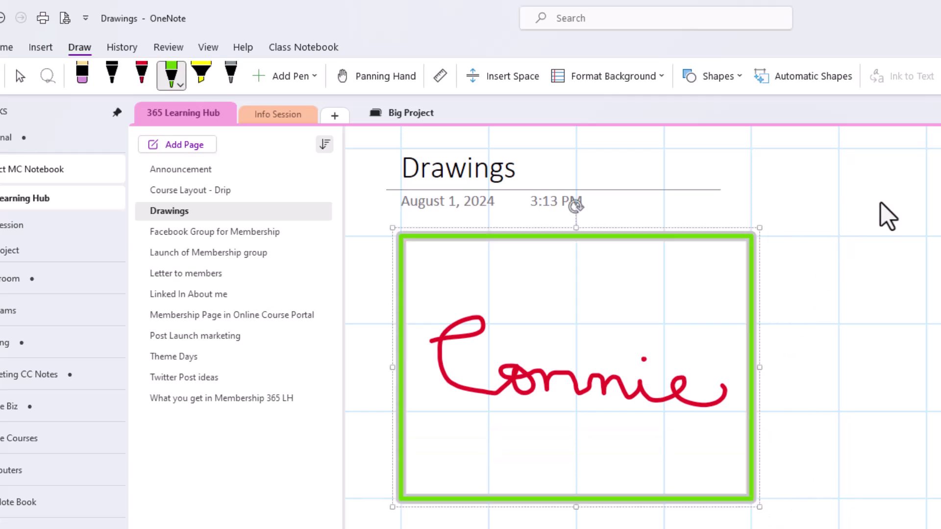
{"action": "key", "text": "Escape"}
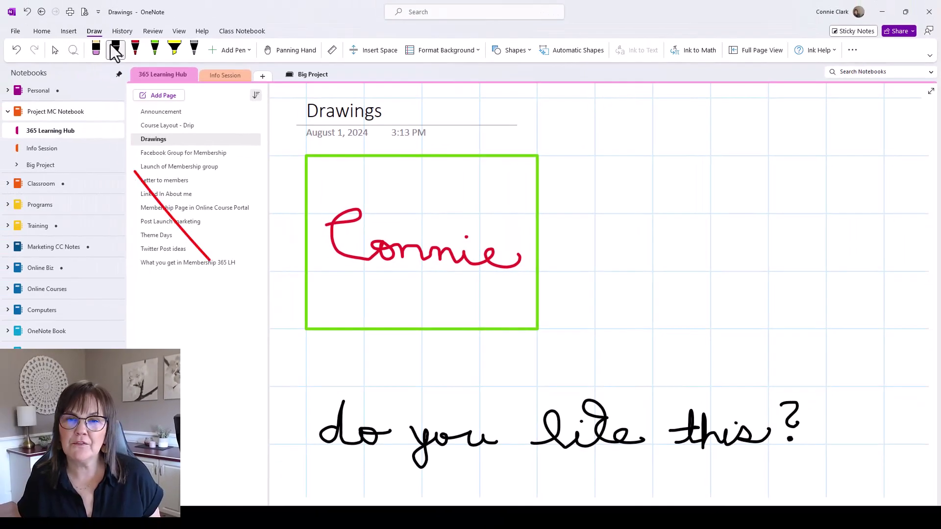
- Lasso the handwritten line "do you like this?" and the red handwritten name in turn and convert each to typed text
{"action": "left_click", "coordinate": [73, 51]}
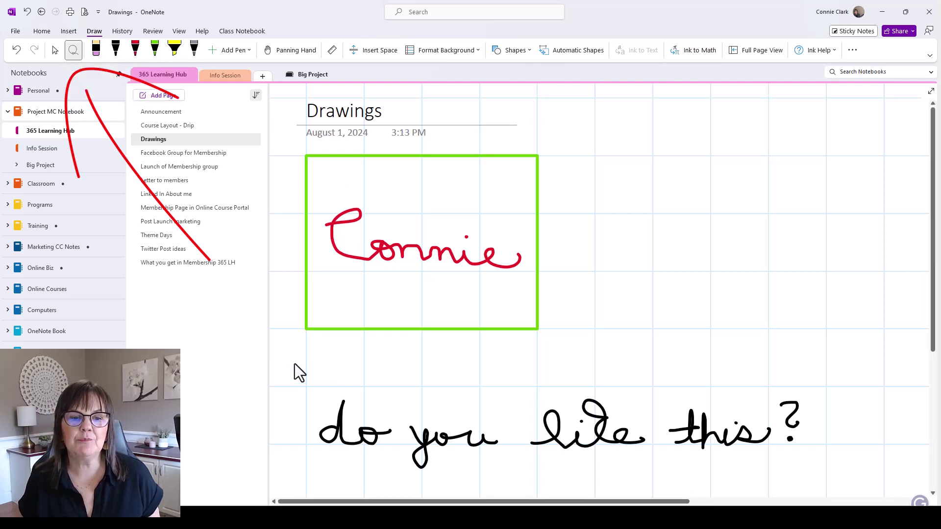
{"action": "mouse_move", "coordinate": [295, 363]}
{"action": "left_mouse_down"}
{"action": "mouse_move", "coordinate": [297, 397]}
{"action": "mouse_move", "coordinate": [378, 475]}
{"action": "mouse_move", "coordinate": [819, 454]}
{"action": "mouse_move", "coordinate": [814, 366]}
{"action": "left_mouse_up"}
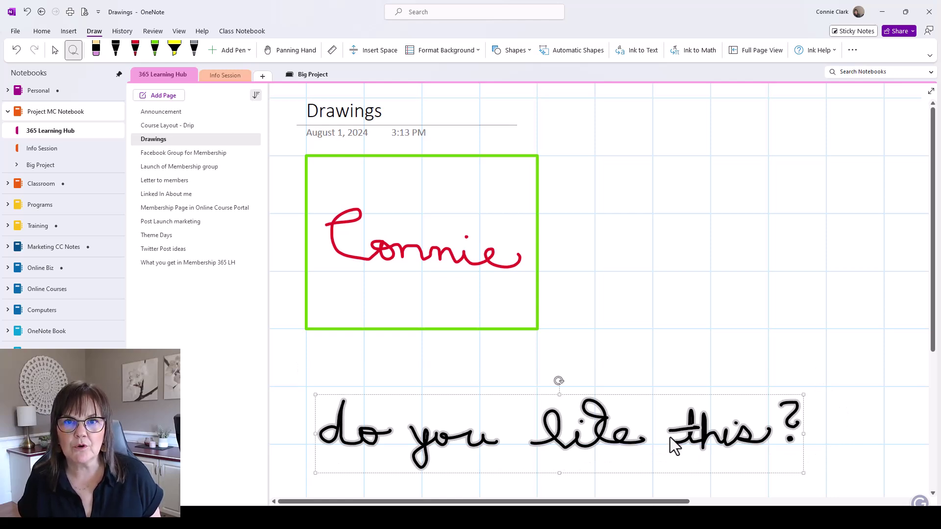
{"action": "left_click", "coordinate": [644, 52]}
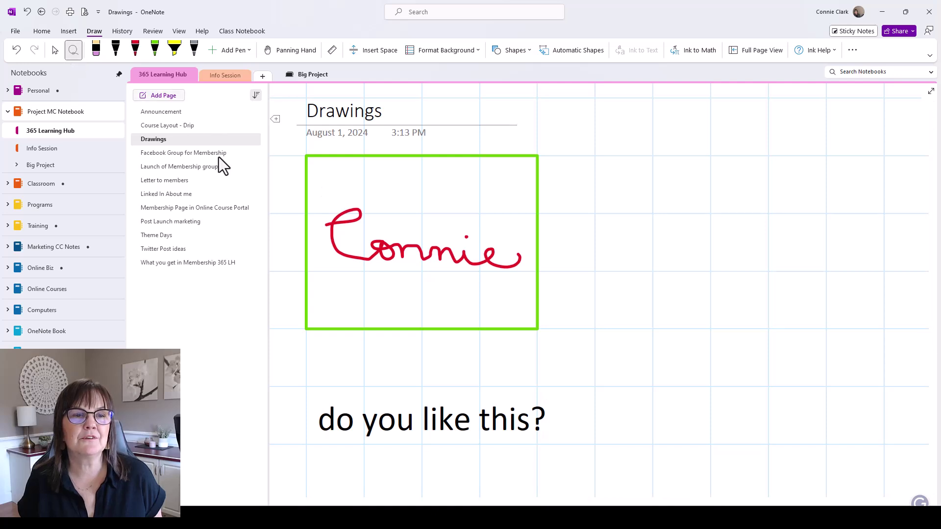
{"action": "mouse_move", "coordinate": [319, 190]}
{"action": "left_mouse_down"}
{"action": "mouse_move", "coordinate": [451, 292]}
{"action": "mouse_move", "coordinate": [533, 237]}
{"action": "mouse_move", "coordinate": [413, 195]}
{"action": "left_mouse_up"}
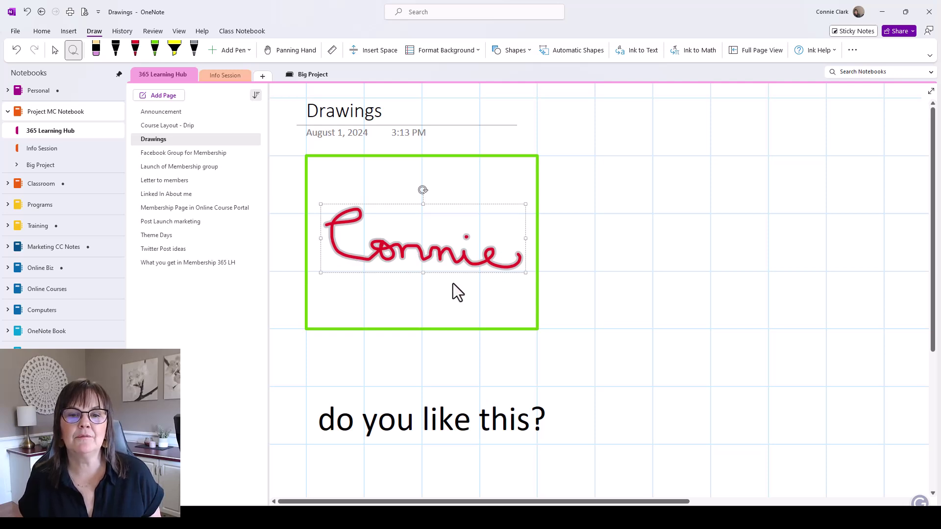
{"action": "left_click", "coordinate": [634, 49]}
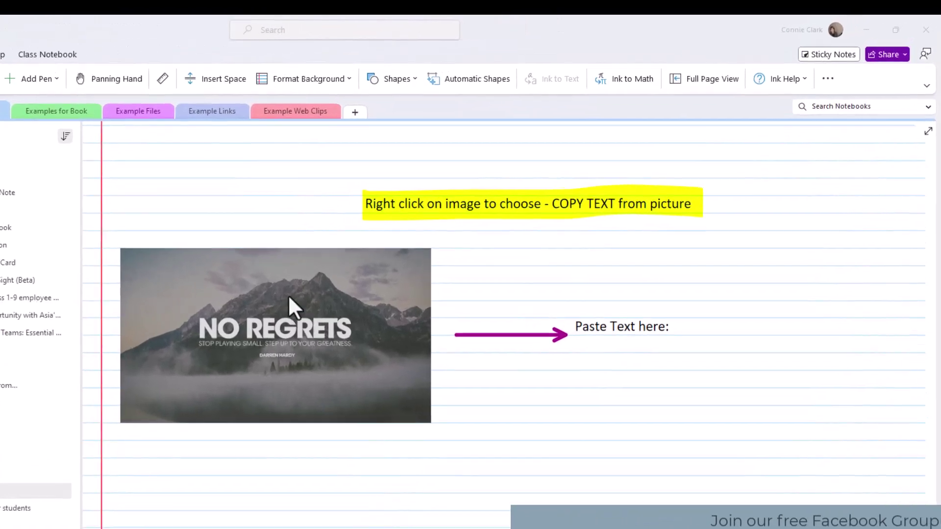
- Copy the text out of the NO REGRETS picture and paste it under "Paste Text here:"
{"action": "right_click", "coordinate": [422, 227]}
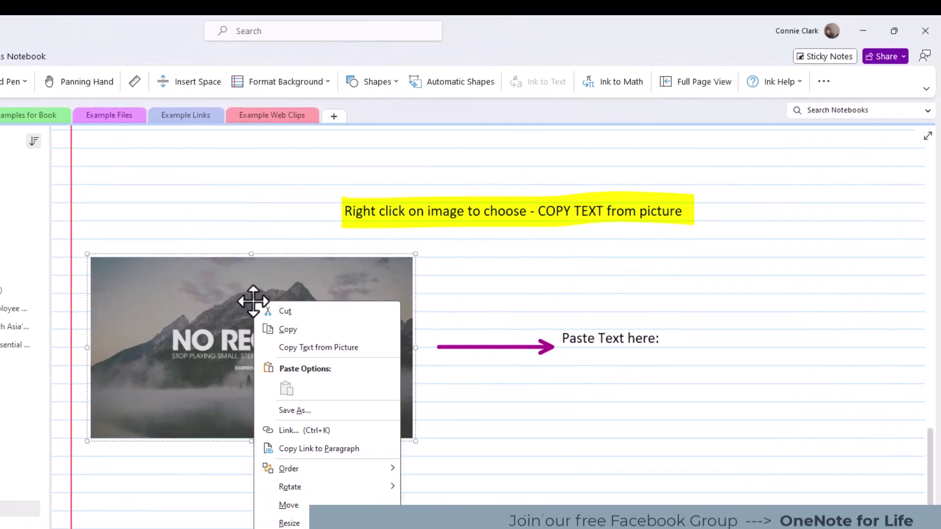
{"action": "left_click", "coordinate": [340, 348]}
{"action": "left_click", "coordinate": [564, 373]}
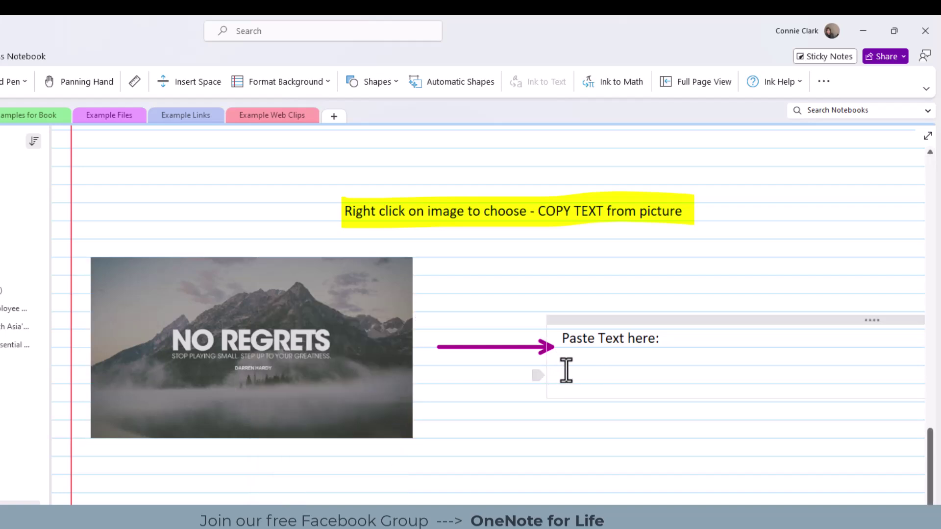
{"action": "right_click", "coordinate": [562, 373]}
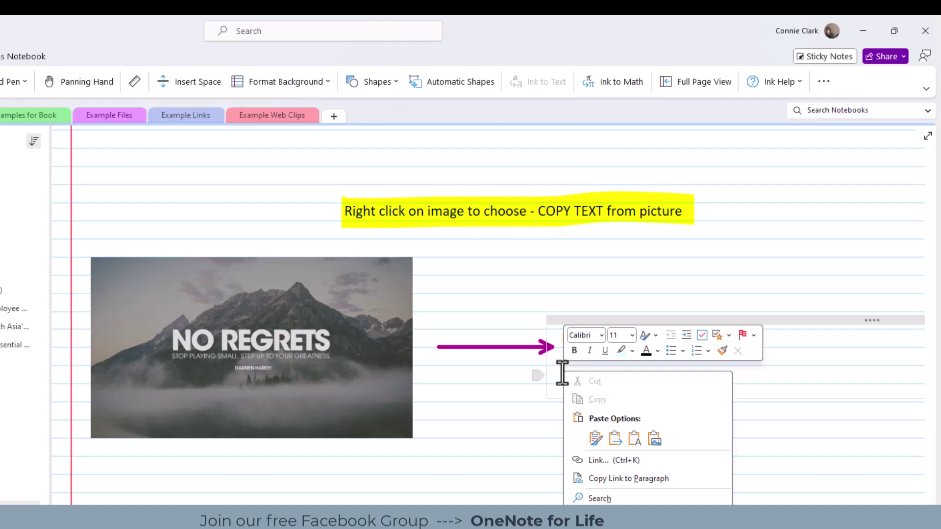
{"action": "left_click", "coordinate": [596, 437]}
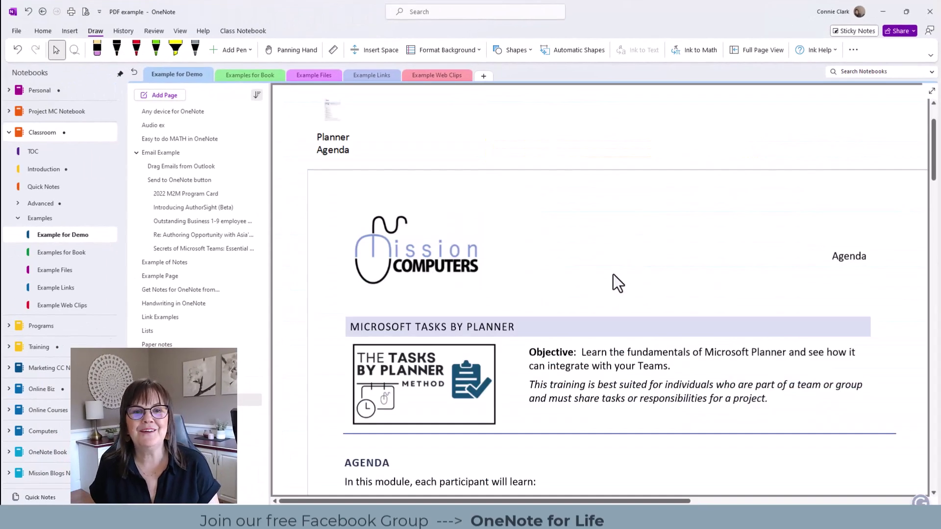
- Copy the text from the "THE FACE BEHIND IT ALL" page of the Pdf Example for OneNote printout
{"action": "scroll", "coordinate": [549, 241], "scroll_direction": "down", "scroll_amount": 5}
{"action": "scroll", "coordinate": [547, 242], "scroll_direction": "down", "scroll_amount": 10}
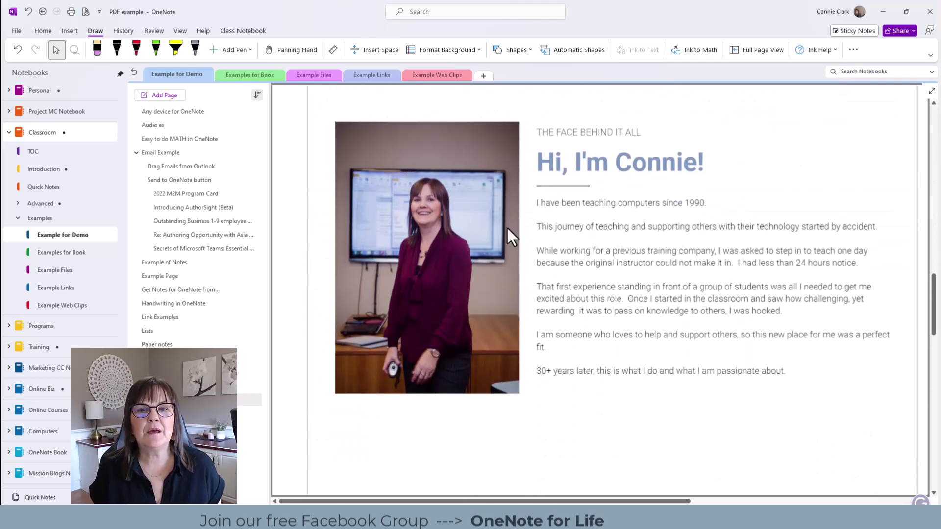
{"action": "scroll", "coordinate": [510, 256], "scroll_direction": "up", "scroll_amount": 3}
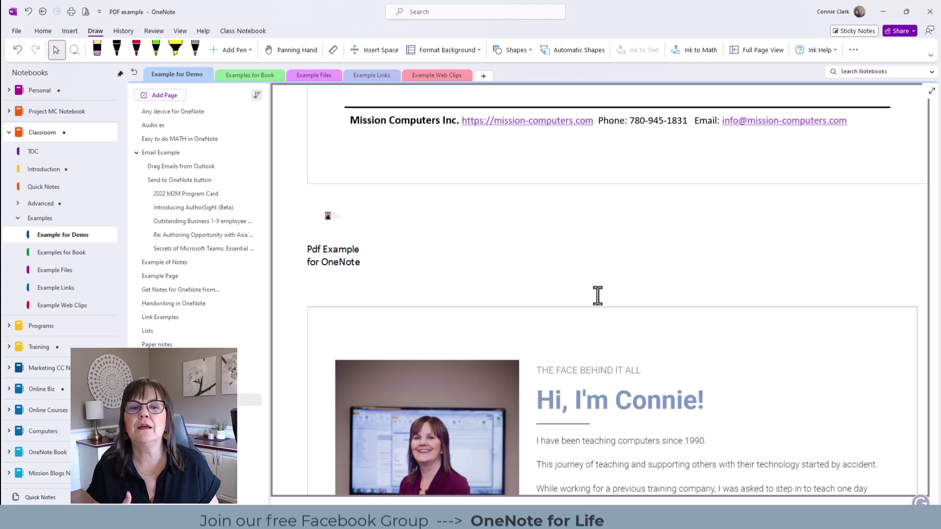
{"action": "scroll", "coordinate": [597, 296], "scroll_direction": "down", "scroll_amount": 2}
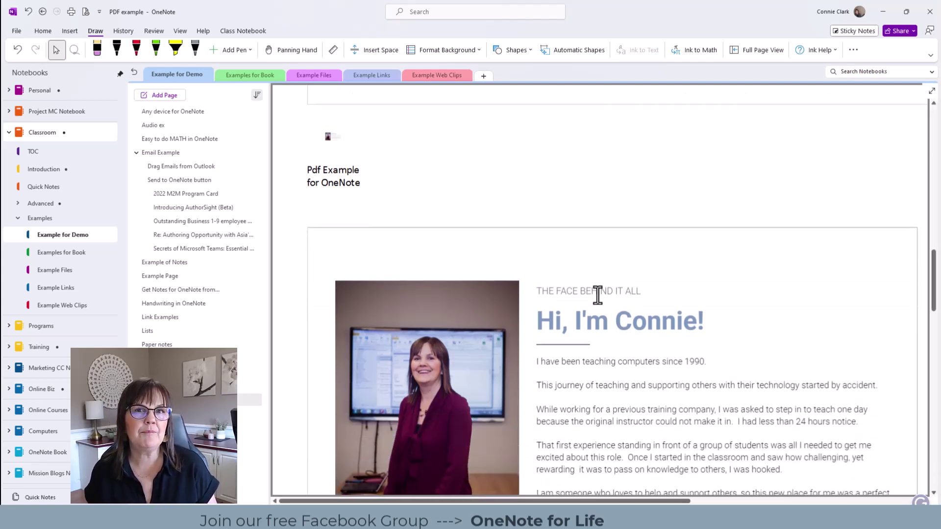
{"action": "scroll", "coordinate": [694, 272], "scroll_direction": "down", "scroll_amount": 4}
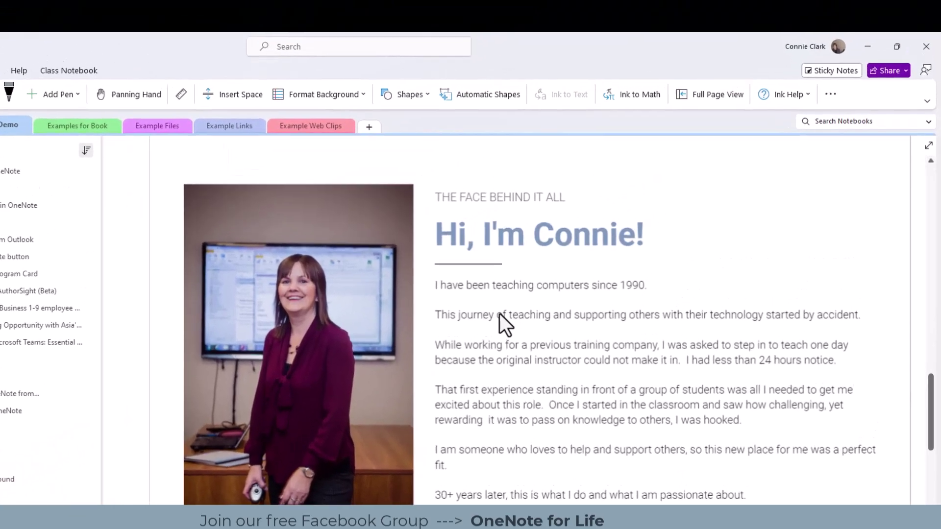
{"action": "right_click", "coordinate": [587, 226]}
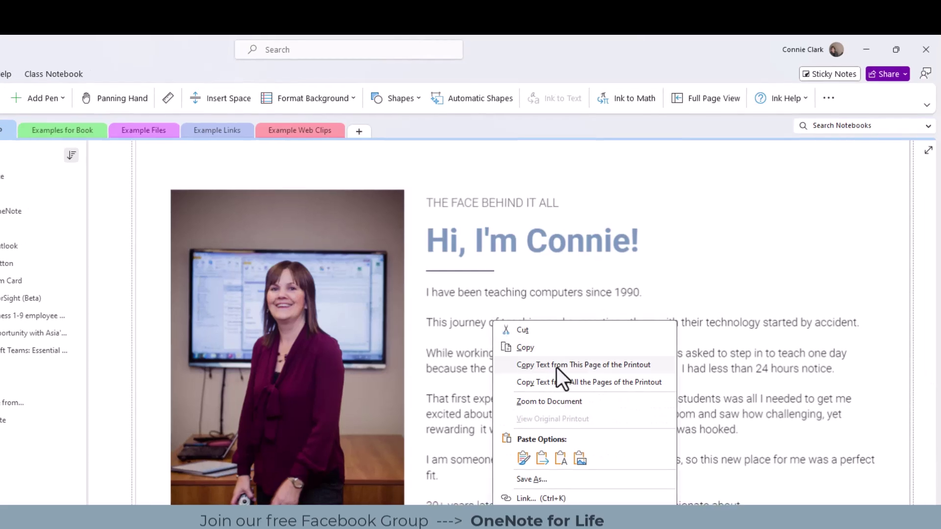
{"action": "left_click", "coordinate": [521, 373]}
- Paste the copied printout text into the blank area below the printout
{"action": "scroll", "coordinate": [393, 451], "scroll_direction": "down", "scroll_amount": 15}
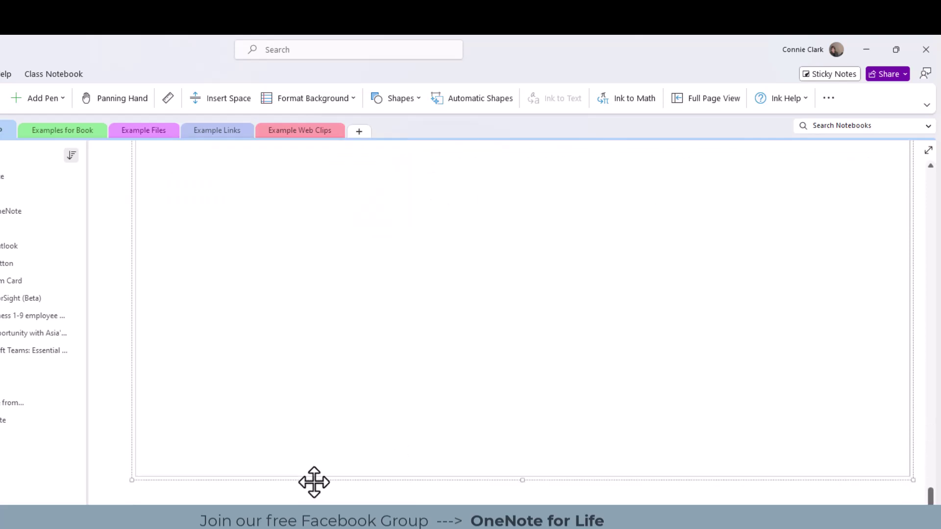
{"action": "left_click", "coordinate": [137, 281]}
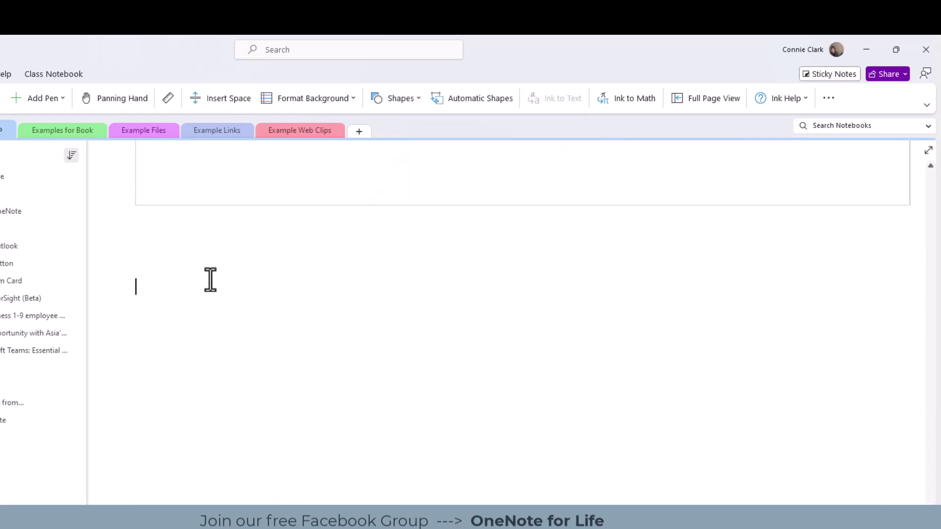
{"action": "right_click", "coordinate": [176, 269]}
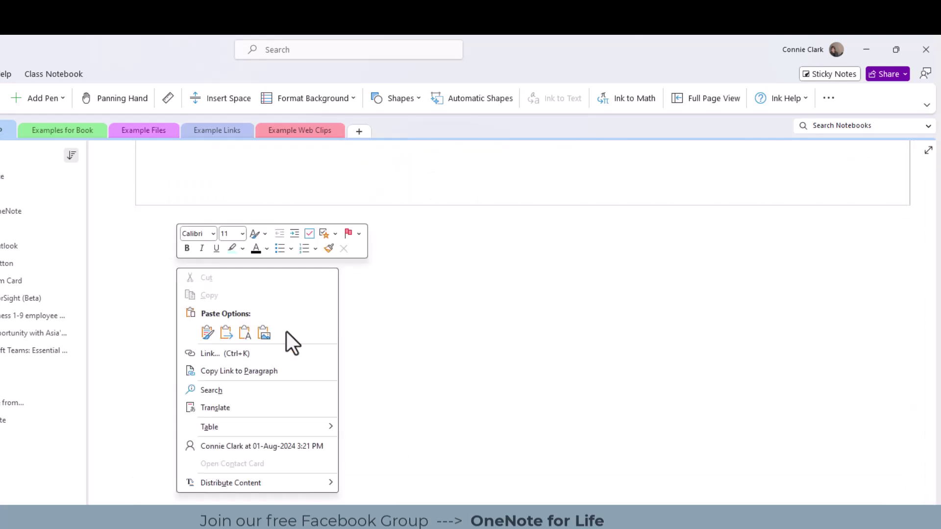
{"action": "left_click", "coordinate": [265, 333]}
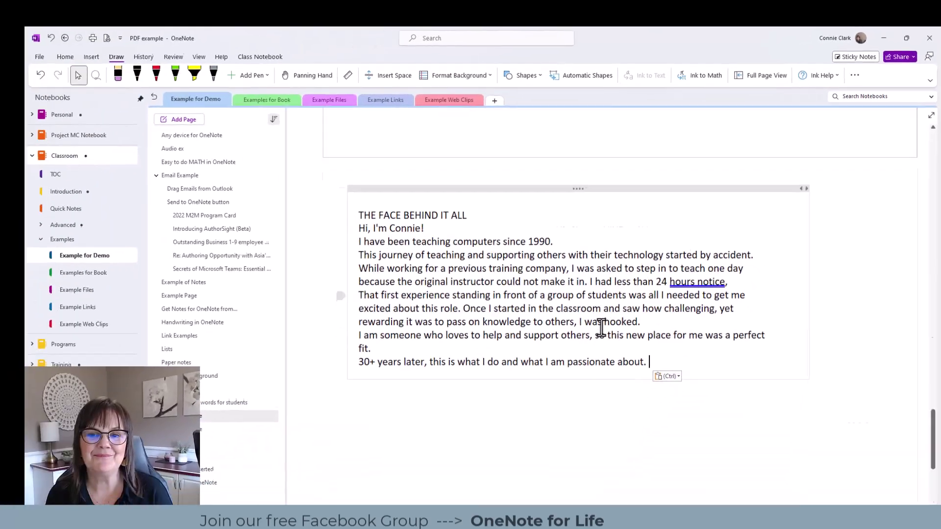
{"action": "scroll", "coordinate": [498, 431], "scroll_direction": "up", "scroll_amount": 10}
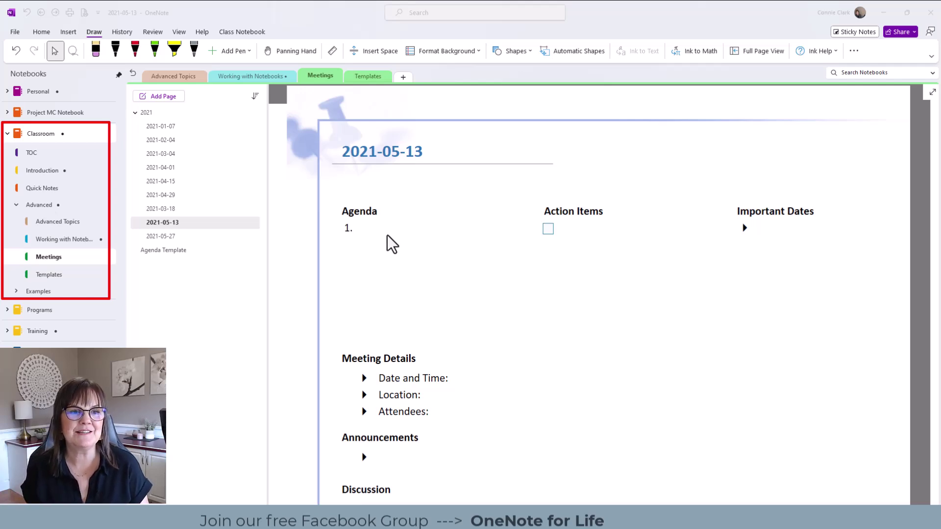
- Add a blank page to the Meetings section, then create another page from the Simple Meeting Notes 2 business template
{"action": "left_click", "coordinate": [167, 98]}
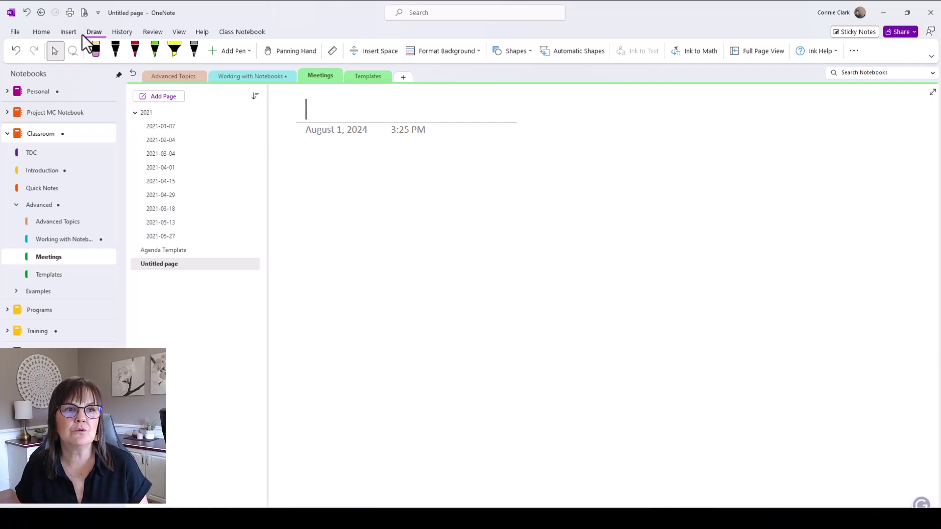
{"action": "left_click", "coordinate": [68, 32]}
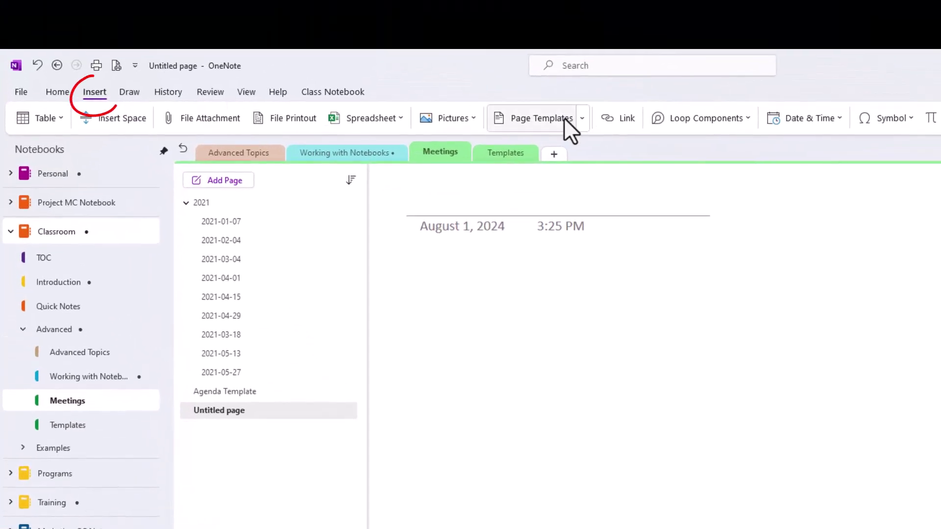
{"action": "left_click", "coordinate": [563, 118]}
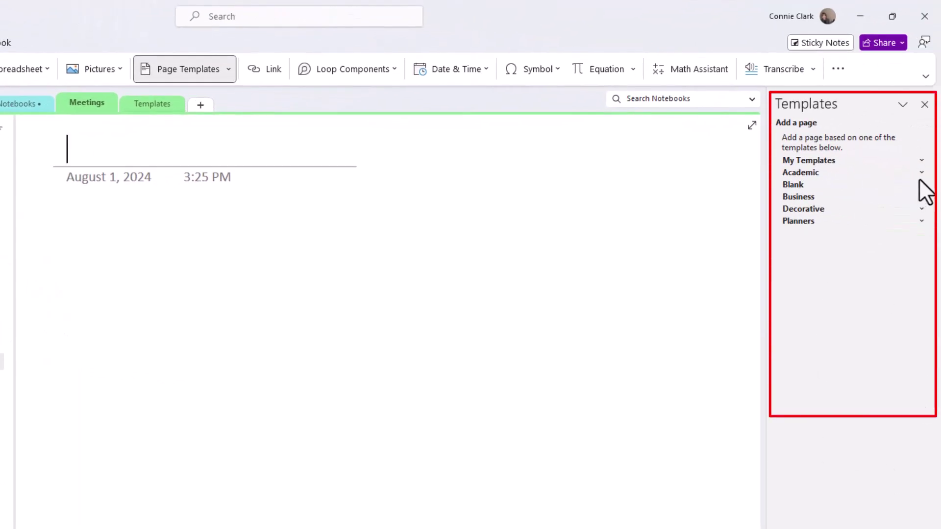
{"action": "left_click", "coordinate": [921, 198]}
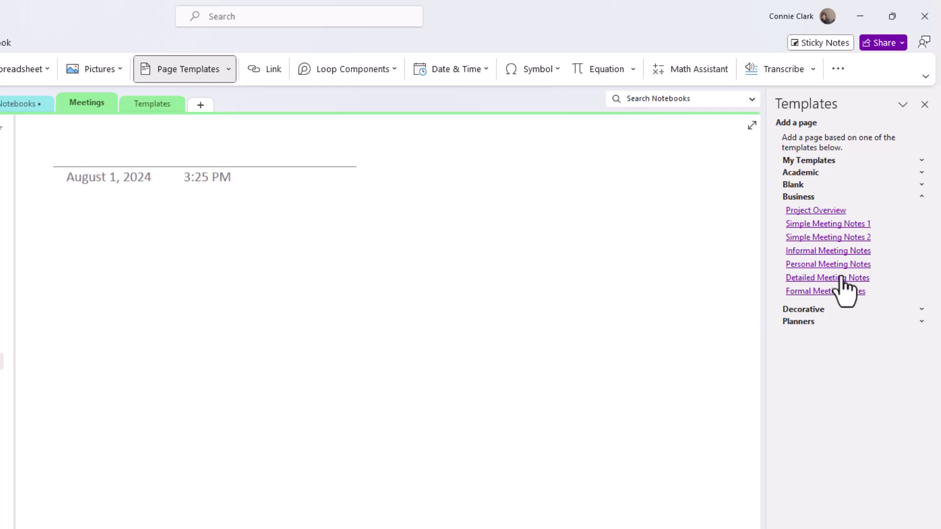
{"action": "left_click", "coordinate": [841, 237]}
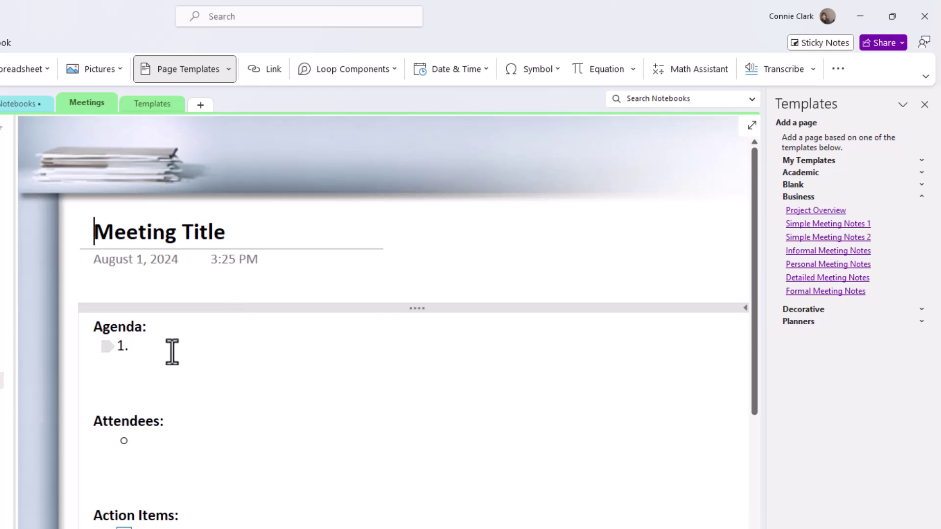
- Title the new meeting notes page "2024-08 August Meeting"
{"action": "triple_click", "coordinate": [134, 245]}
{"action": "type", "text": "August Meeting"}
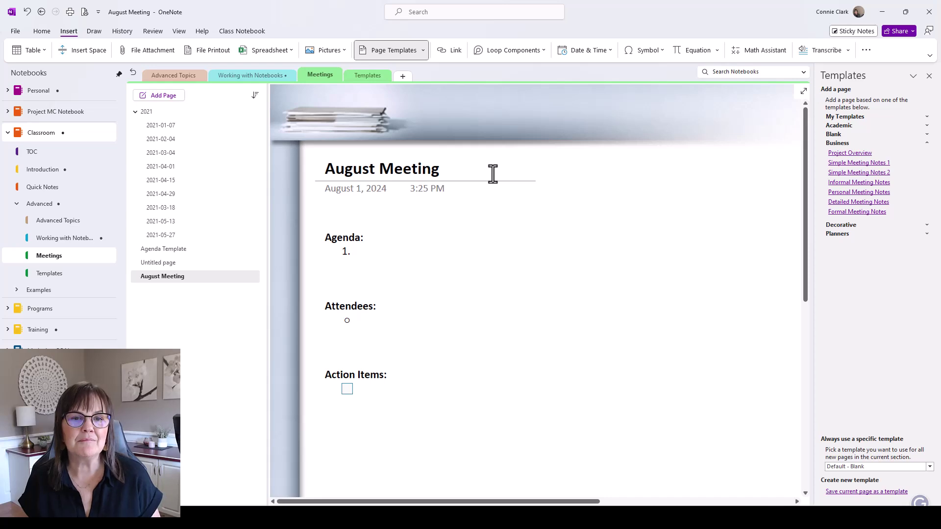
{"action": "key", "text": "Home"}
{"action": "type", "text": "2024-08"}
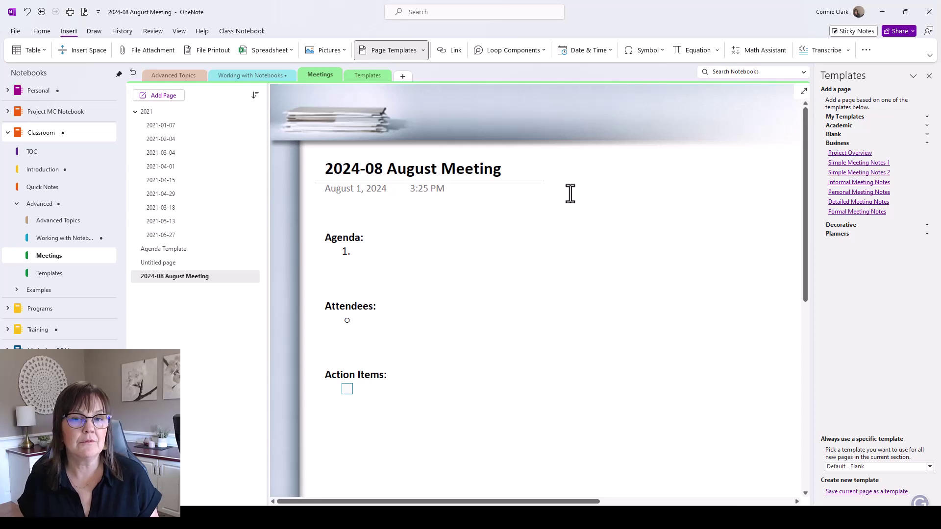
- Add another page from the Simple Meeting Notes 2 template and title it "2024-09 September Meeting"
{"action": "left_click", "coordinate": [850, 181]}
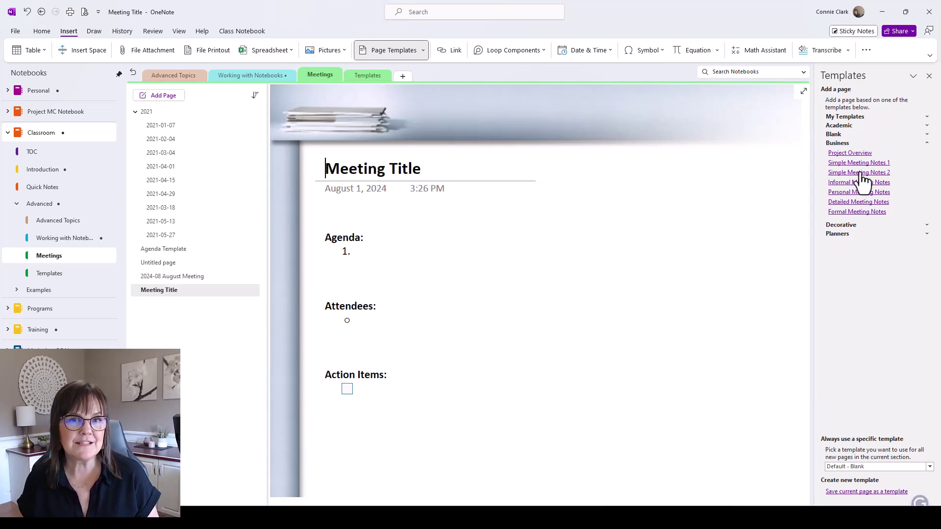
{"action": "triple_click", "coordinate": [397, 172]}
{"action": "key", "text": "ctrl+v"}
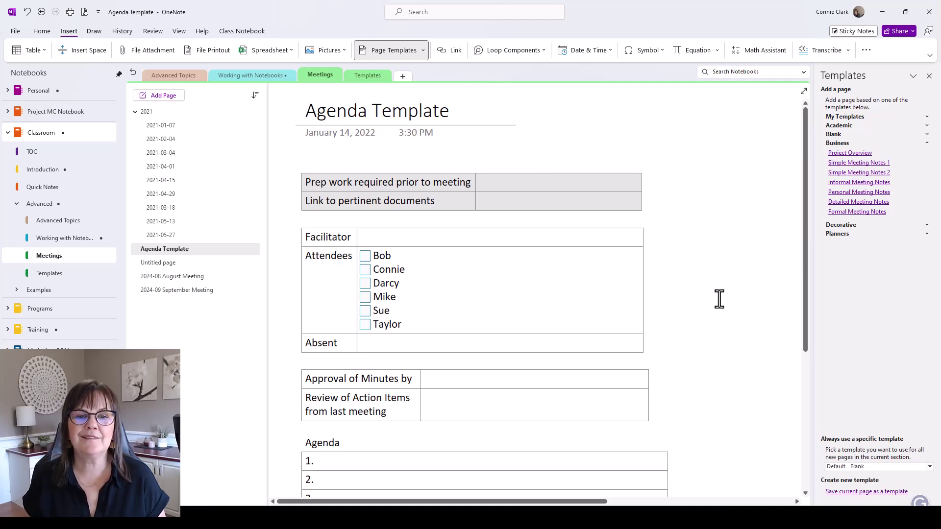
- Look over the table layout of the Agenda Template page in the Meetings section
{"action": "scroll", "coordinate": [717, 299], "scroll_direction": "down", "scroll_amount": 3}
{"action": "scroll", "coordinate": [713, 301], "scroll_direction": "up", "scroll_amount": 2}
{"action": "scroll", "coordinate": [712, 301], "scroll_direction": "up", "scroll_amount": 1}
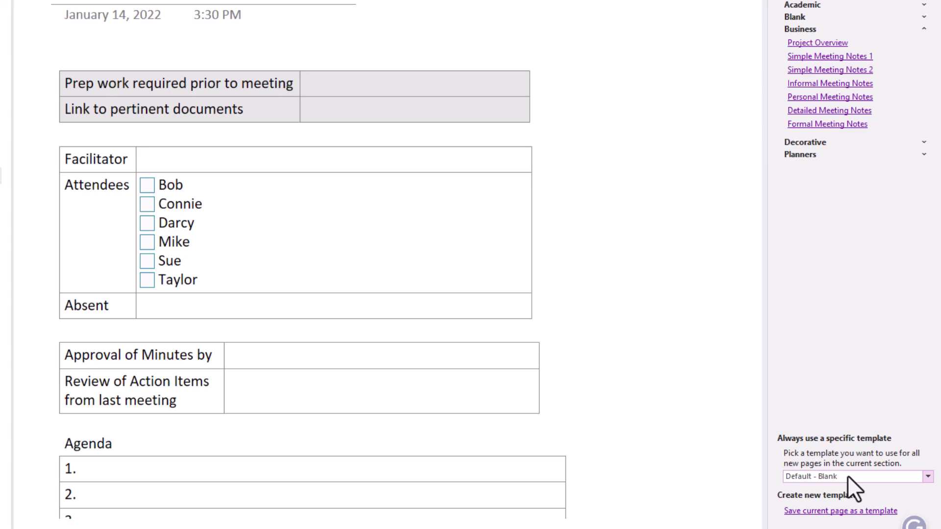
- Save the current agenda page as a template named "Meeting Agenda Test" and set it as the default for new pages in this section
{"action": "left_click", "coordinate": [824, 514]}
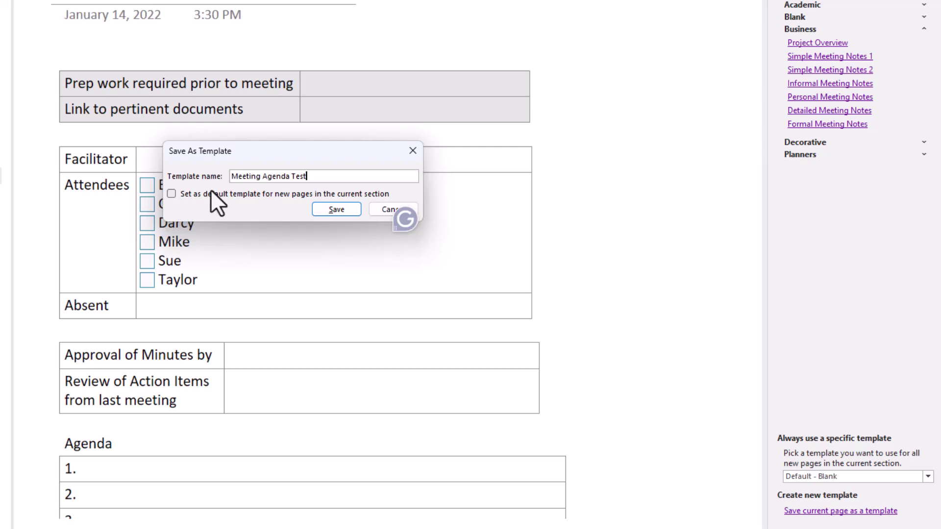
{"action": "left_click", "coordinate": [171, 194]}
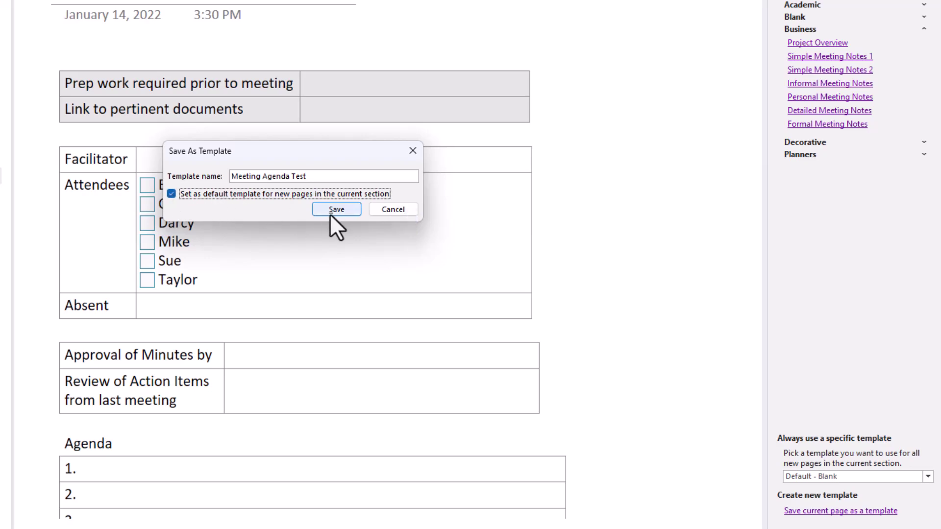
{"action": "left_click", "coordinate": [336, 209]}
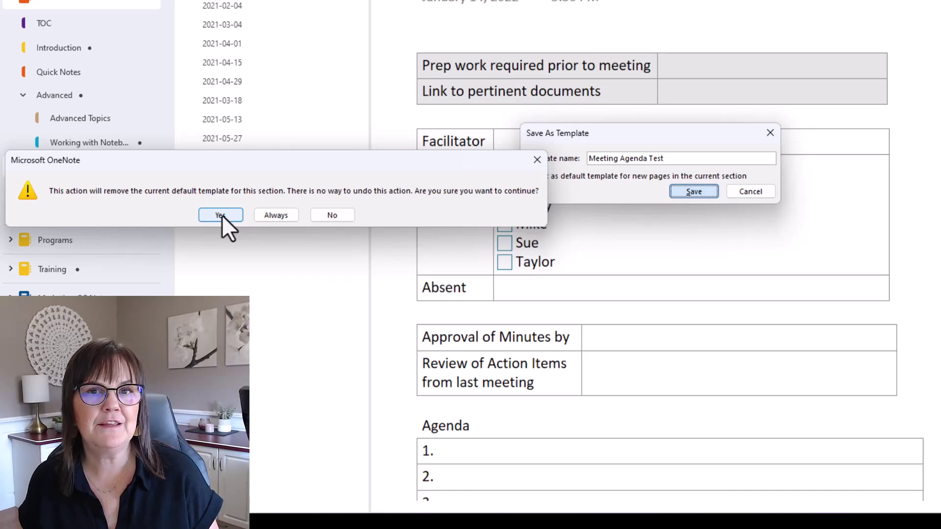
{"action": "left_click", "coordinate": [227, 219]}
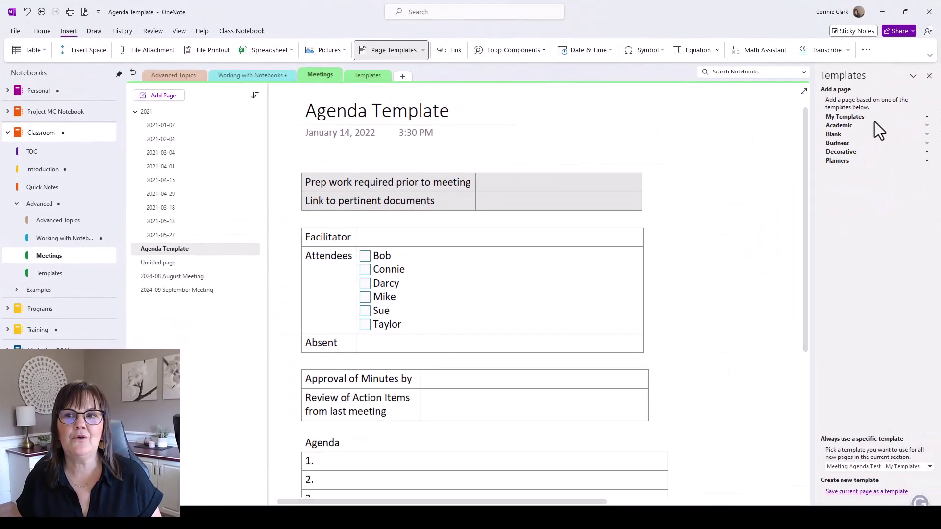
- Add a page from the custom Meeting Agenda Test template and close the template list
{"action": "left_click", "coordinate": [926, 120]}
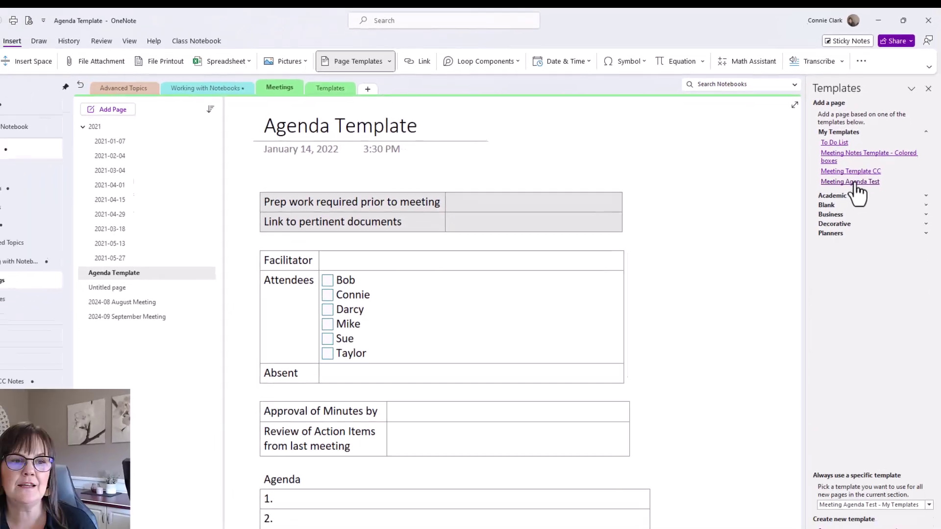
{"action": "left_click", "coordinate": [836, 258]}
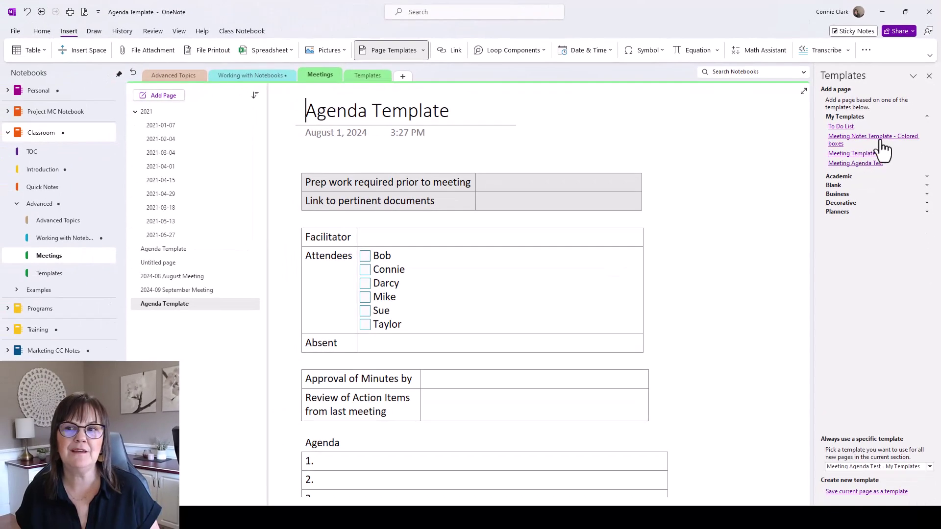
{"action": "left_click", "coordinate": [930, 76]}
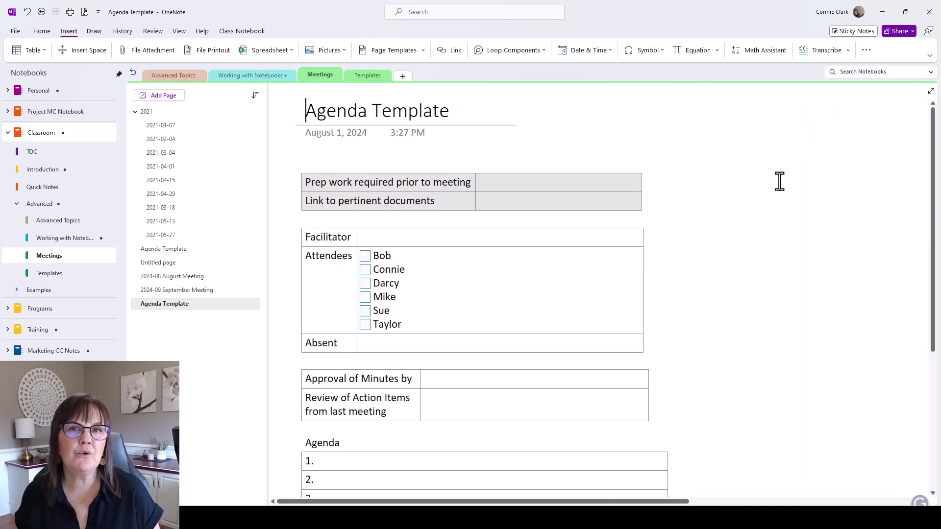
- Add four more pages to the Meetings section using its default agenda template
{"action": "left_click", "coordinate": [166, 96]}
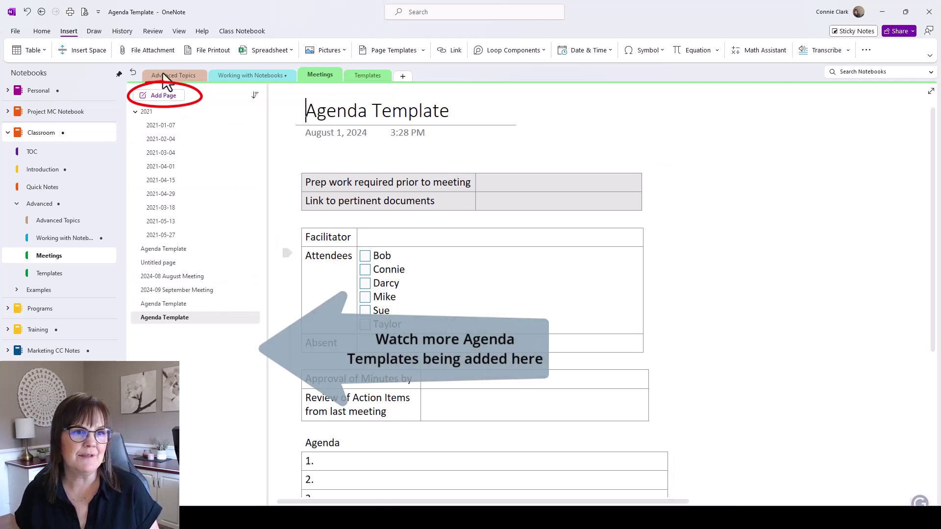
{"action": "left_click", "coordinate": [170, 96]}
{"action": "left_click", "coordinate": [171, 97]}
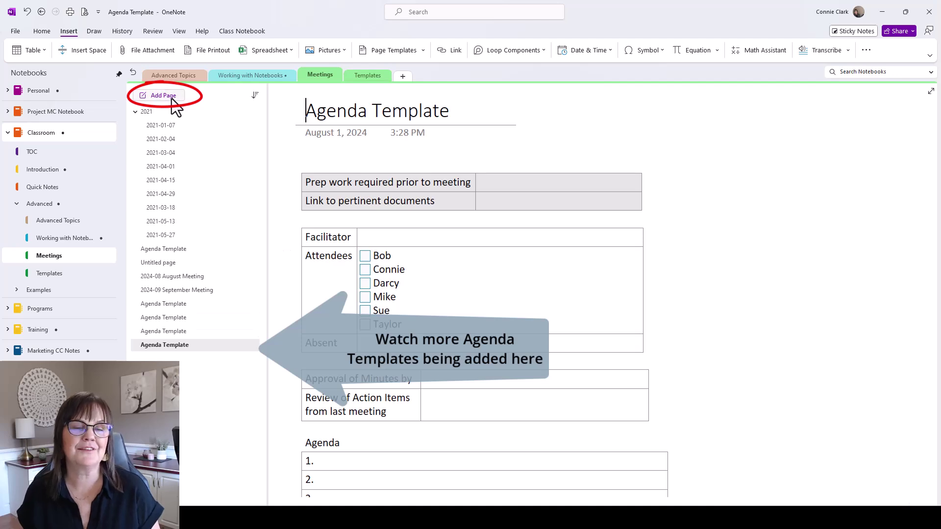
{"action": "left_click", "coordinate": [171, 97]}
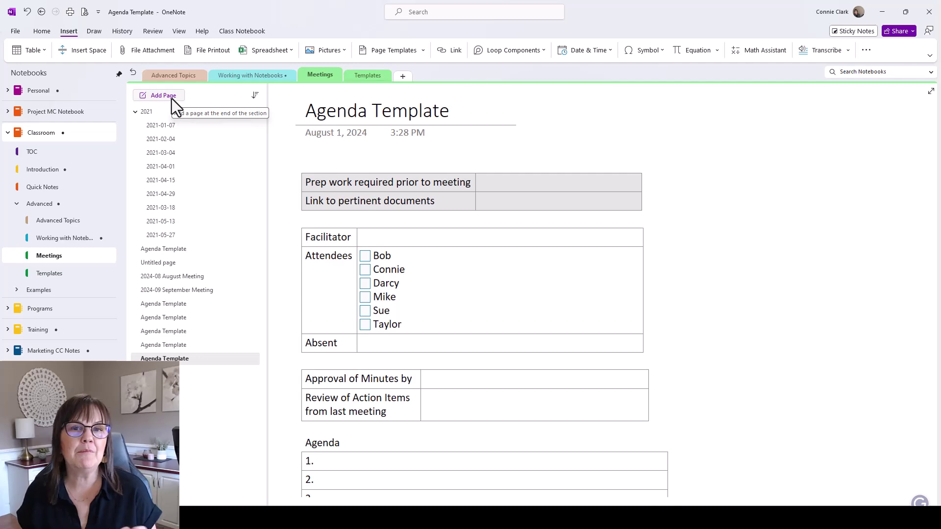
- Set the Meetings section's default page template to Default - Blank and add a new blank page
{"action": "left_click", "coordinate": [385, 49]}
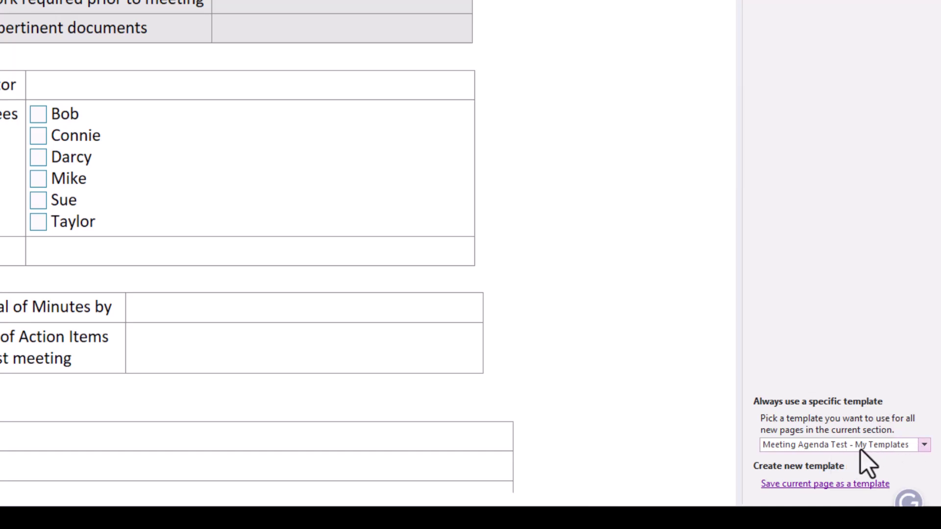
{"action": "left_click", "coordinate": [924, 445]}
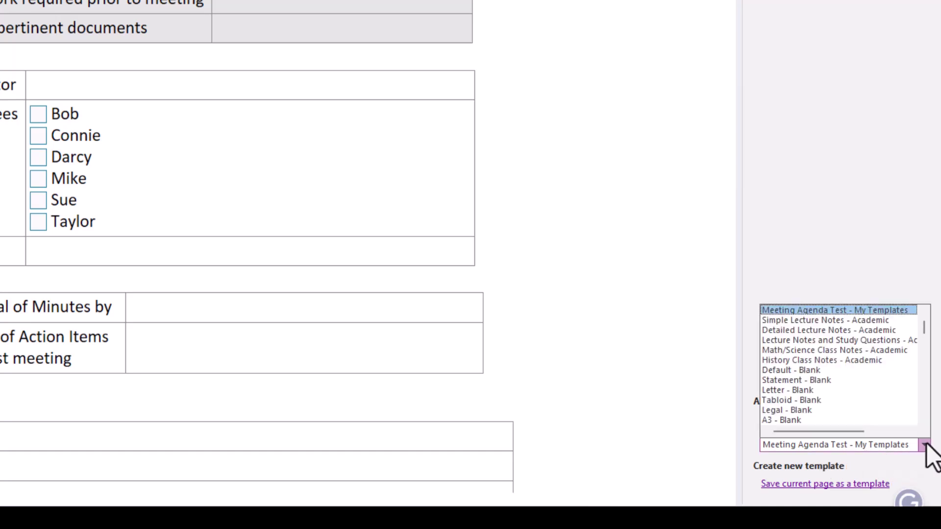
{"action": "left_click", "coordinate": [838, 371]}
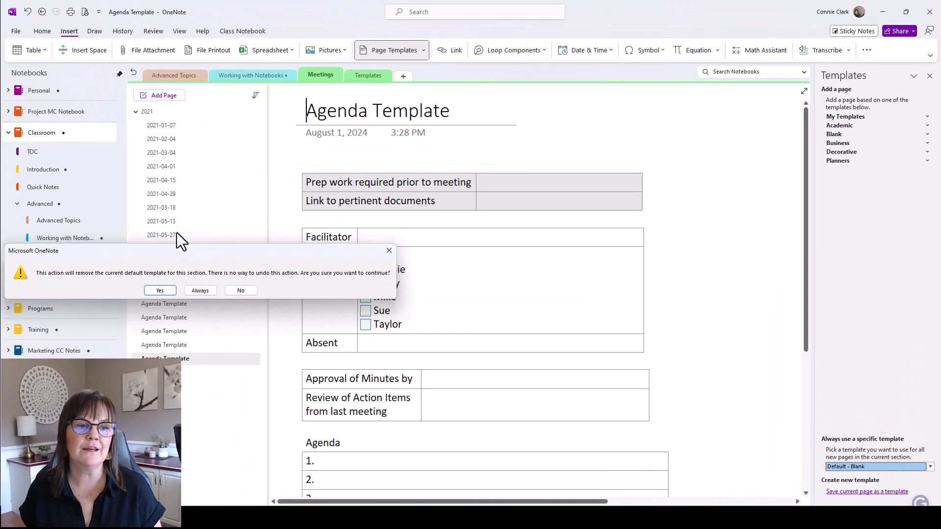
{"action": "key", "text": "Return"}
{"action": "left_click", "coordinate": [164, 96]}
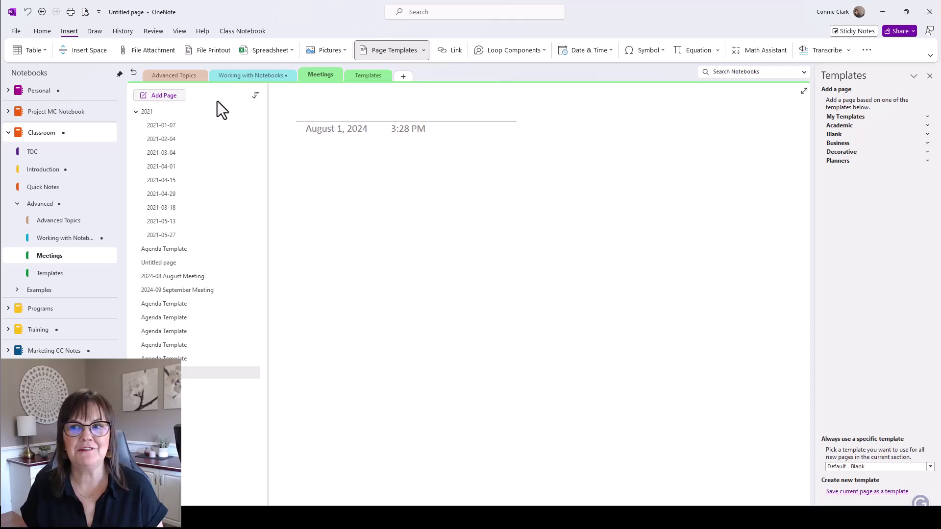
- Add a page from the Meeting Agenda Test template among the custom templates
{"action": "left_click", "coordinate": [863, 120]}
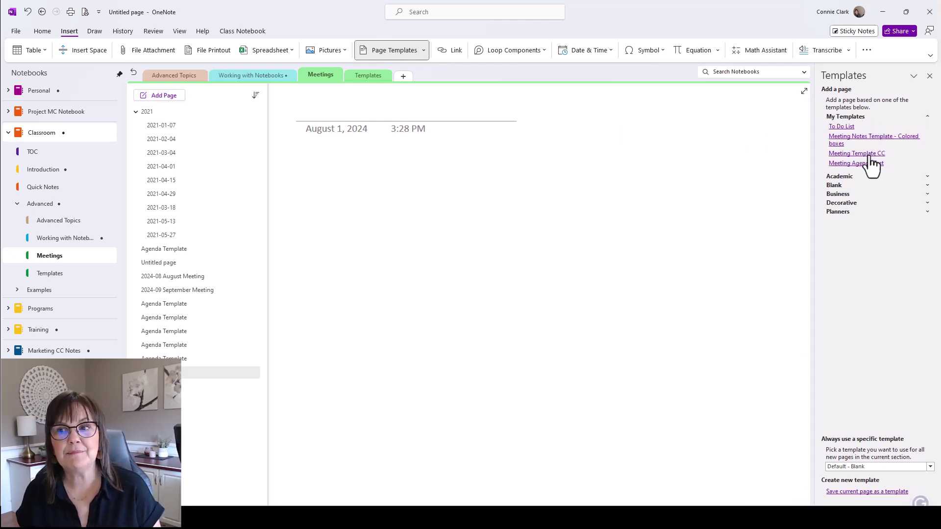
{"action": "left_click", "coordinate": [834, 164]}
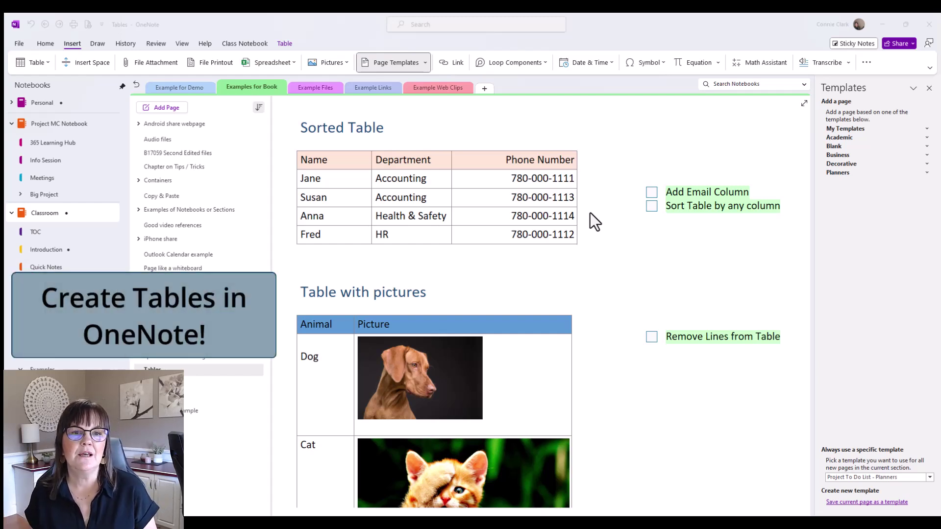
- Look over the sorted table, table with pictures and list table examples on the Tables page
{"action": "scroll", "coordinate": [426, 225], "scroll_direction": "down", "scroll_amount": 10}
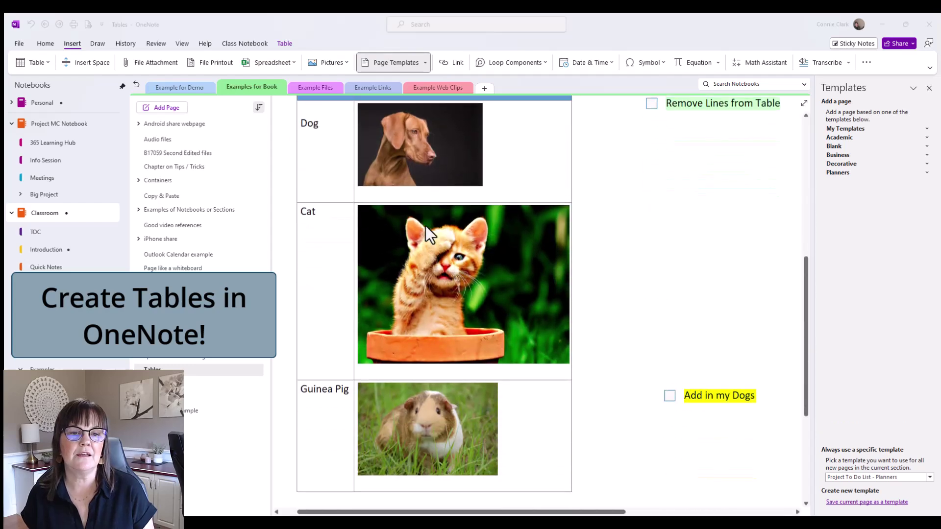
{"action": "scroll", "coordinate": [431, 288], "scroll_direction": "up", "scroll_amount": 2}
{"action": "scroll", "coordinate": [430, 290], "scroll_direction": "down", "scroll_amount": 5}
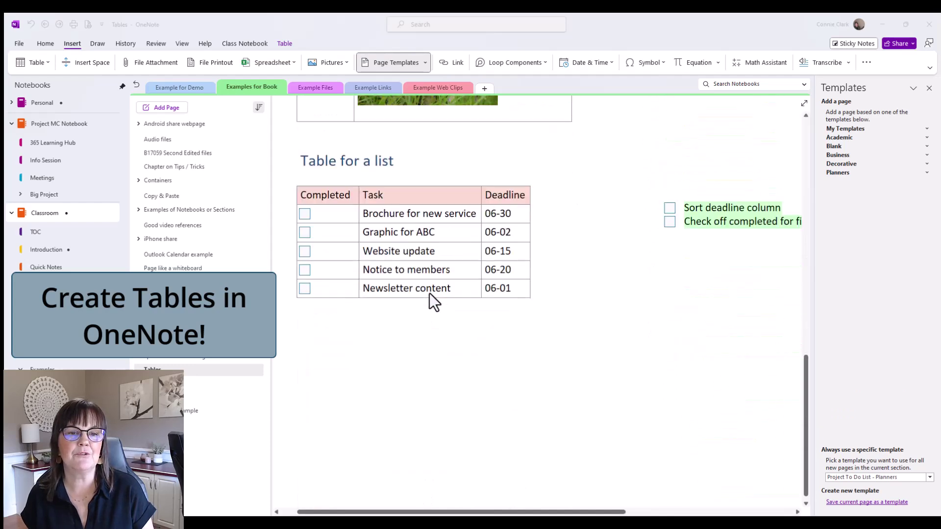
{"action": "scroll", "coordinate": [430, 293], "scroll_direction": "up", "scroll_amount": 5}
{"action": "scroll", "coordinate": [429, 292], "scroll_direction": "up", "scroll_amount": 10}
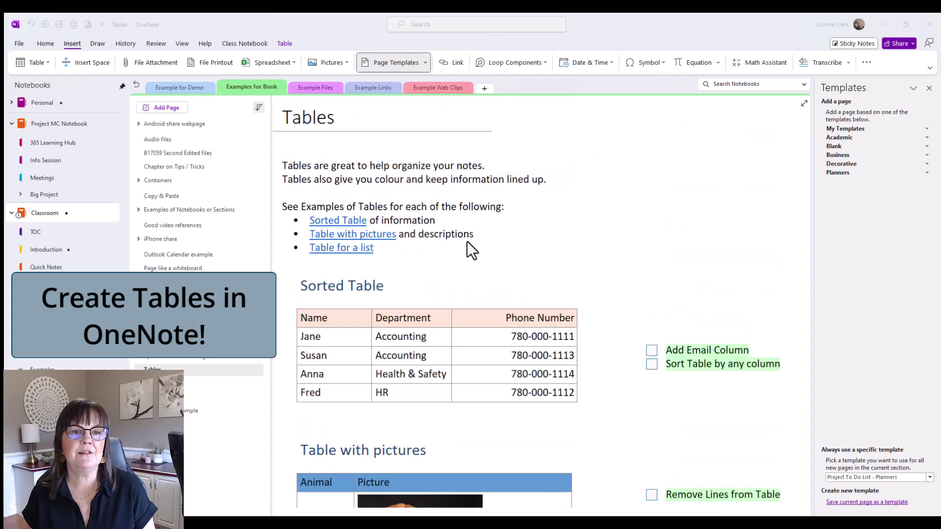
- Insert a table of three columns and three rows below the task list table on the Tables page
{"action": "scroll", "coordinate": [506, 384], "scroll_direction": "down", "scroll_amount": 15}
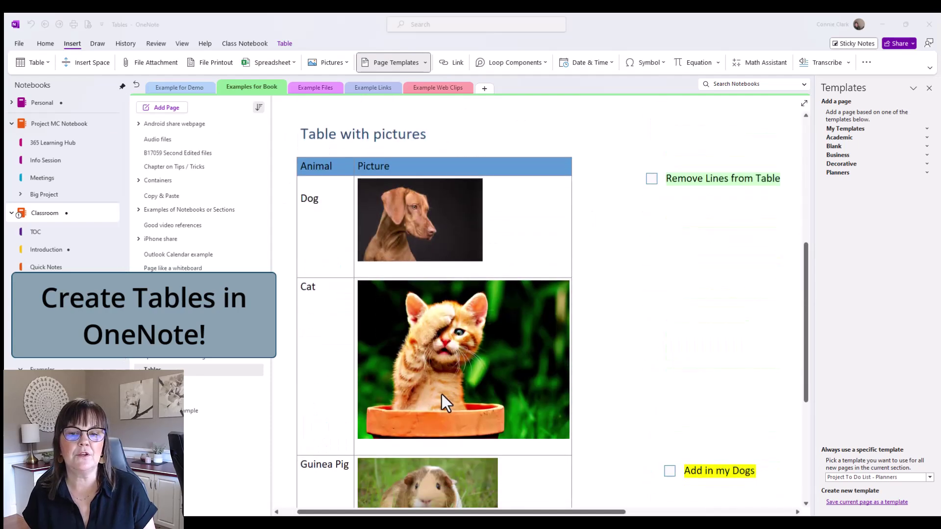
{"action": "left_click", "coordinate": [297, 230]}
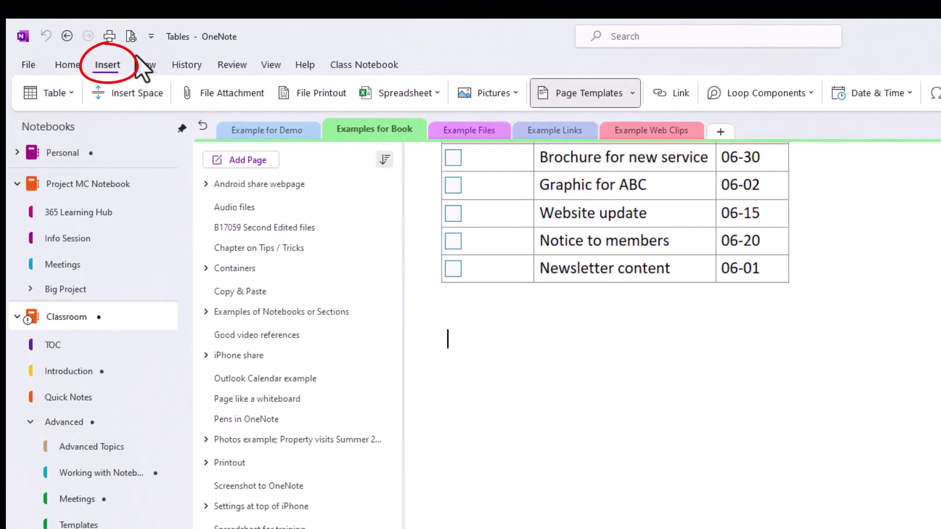
{"action": "left_click", "coordinate": [52, 91]}
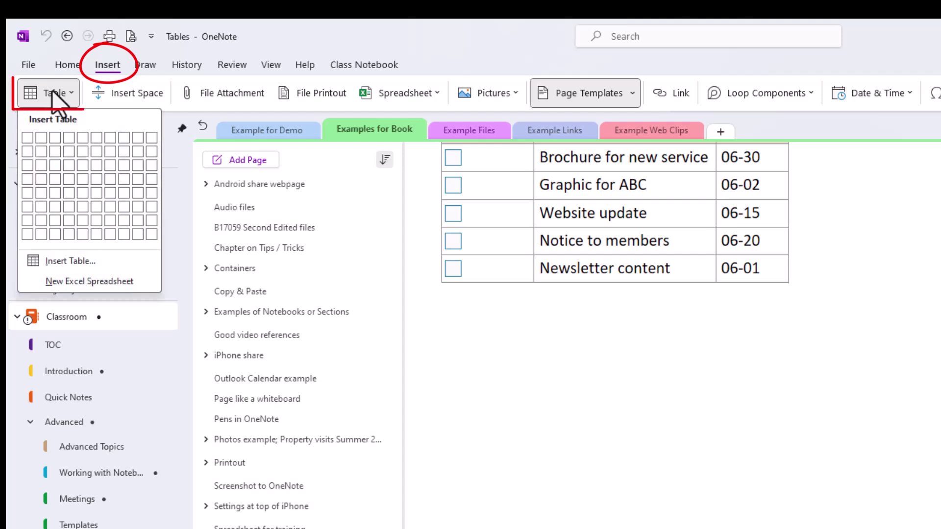
{"action": "left_click", "coordinate": [54, 167]}
{"action": "type", "text": "tyhpe"}
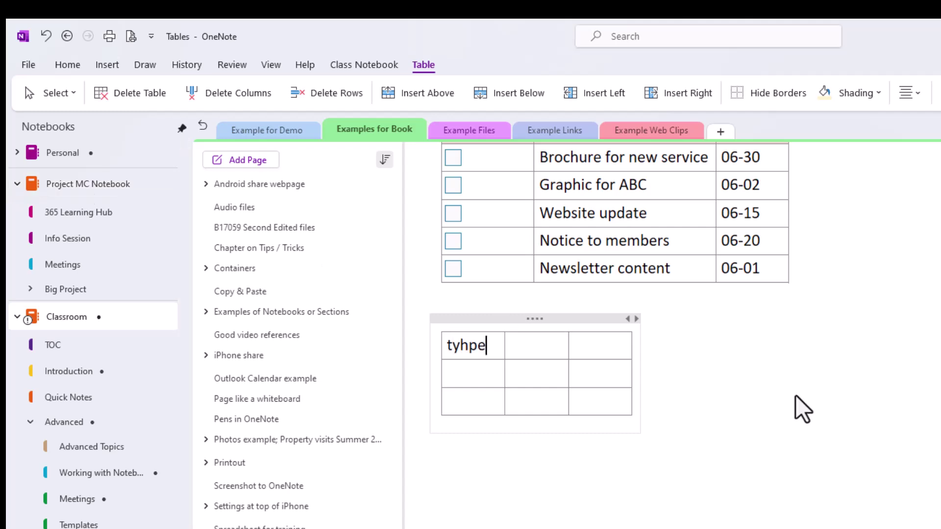
{"action": "key", "text": "BackSpace"}
{"action": "key", "text": "BackSpace"}
{"action": "key", "text": "BackSpace"}
{"action": "key", "text": "BackSpace"}
{"action": "key", "text": "BackSpace"}
- Fill the new table's first row with the presenter's first name, "Was" and "Here"
{"action": "type", "text": "Connie"}
{"action": "key", "text": "Tab"}
{"action": "type", "text": "Was"}
{"action": "key", "text": "Tab"}
{"action": "type", "text": "Here"}
{"action": "key", "text": "Tab"}
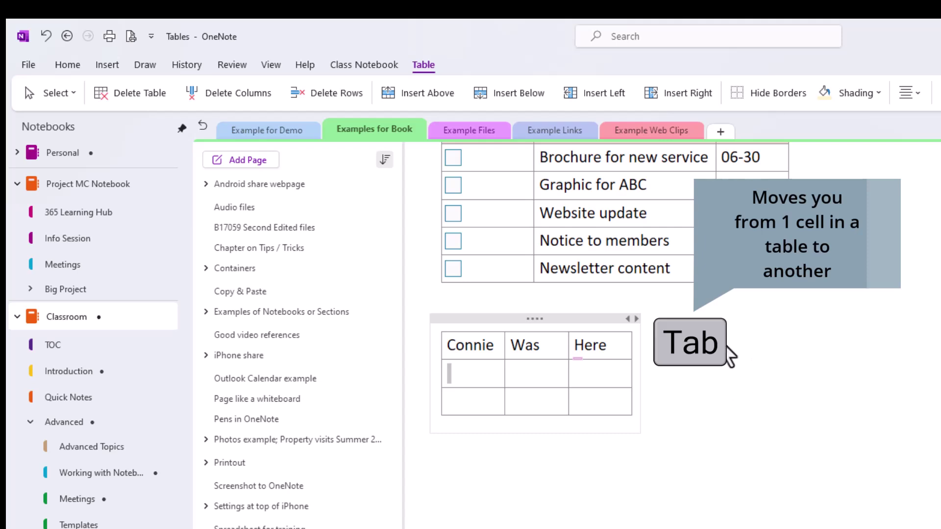
- Build another table below directly from text, with the headings "Items", "Cost" and "Quantity", and add an empty second row
{"action": "left_click", "coordinate": [448, 473]}
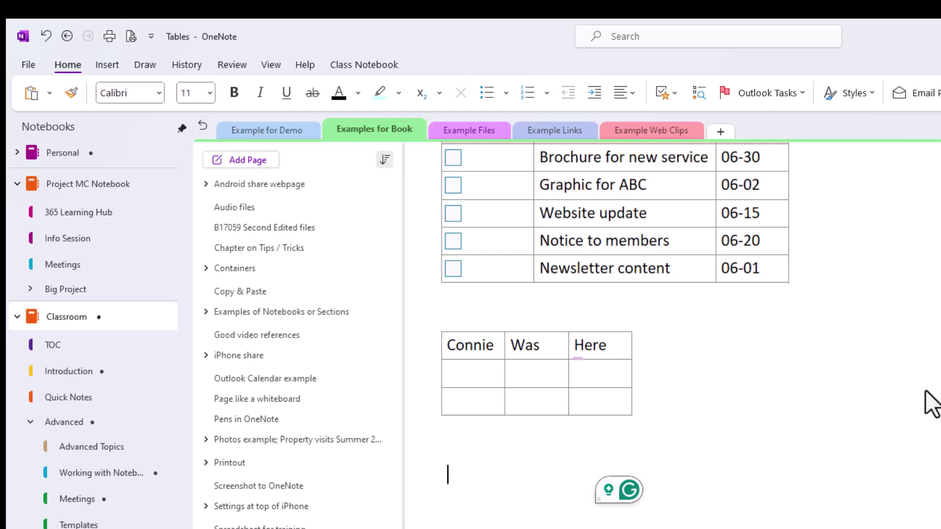
{"action": "key", "text": "Tab"}
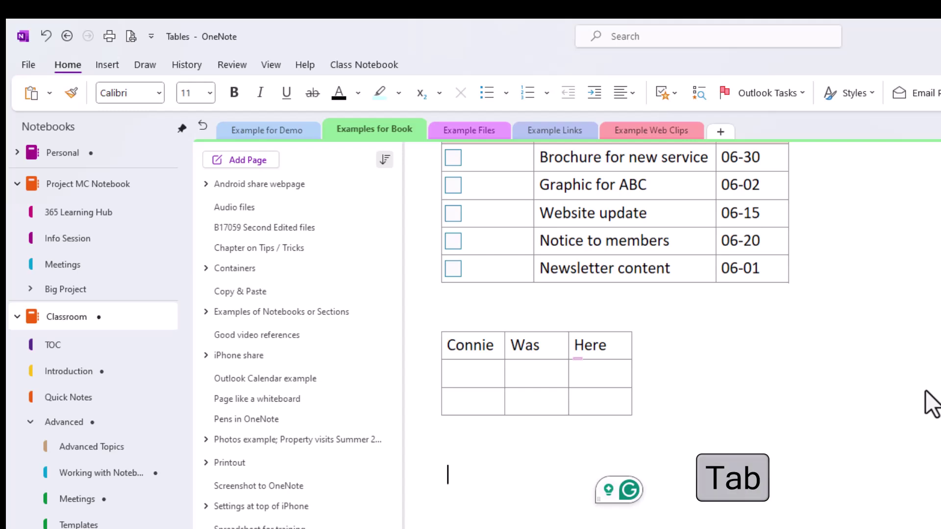
{"action": "type", "text": "Items"}
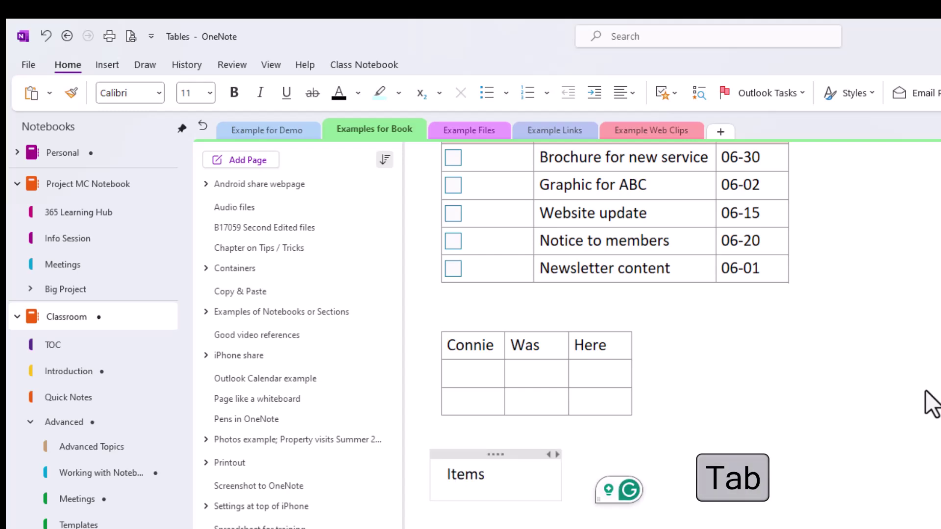
{"action": "key", "text": "Tab"}
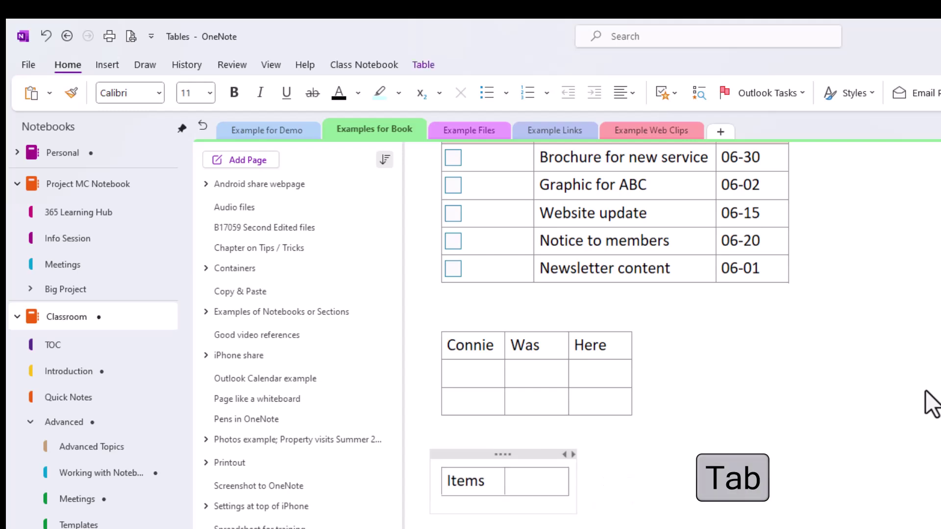
{"action": "type", "text": "C"}
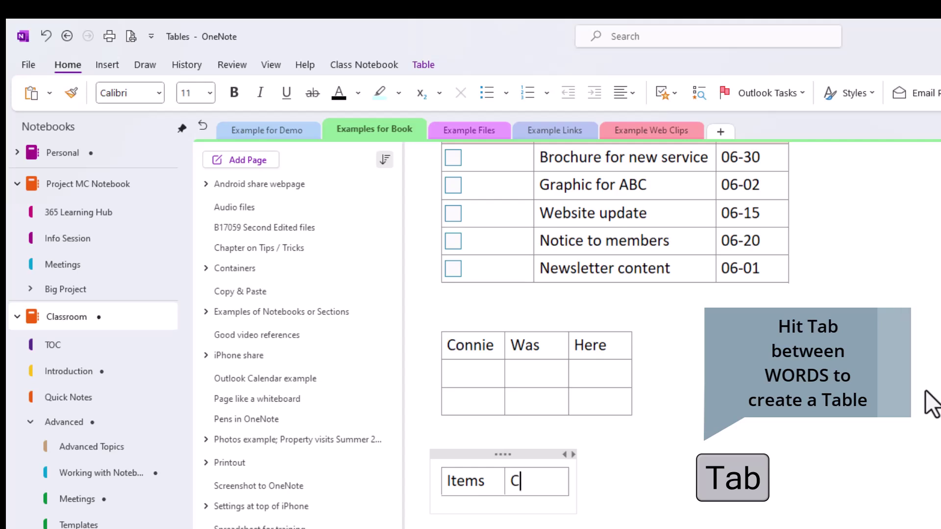
{"action": "type", "text": "ost"}
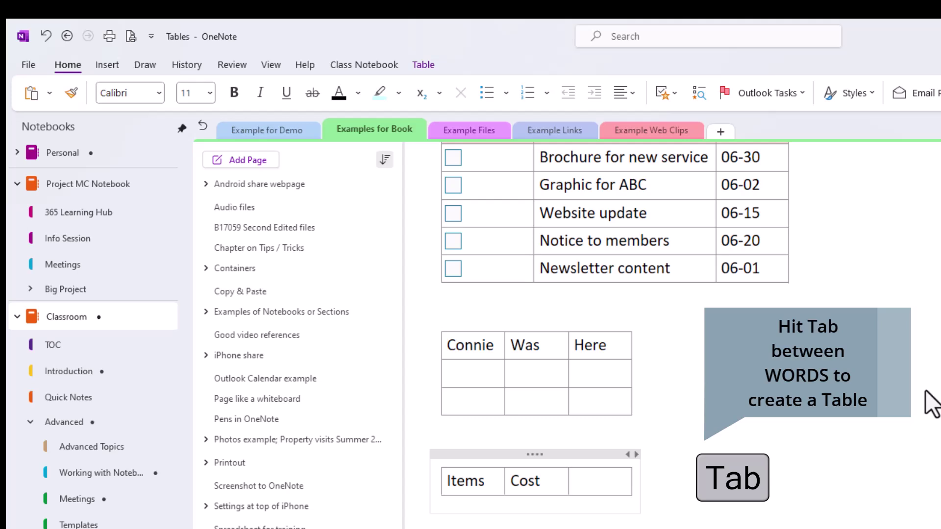
{"action": "type", "text": "Quantity"}
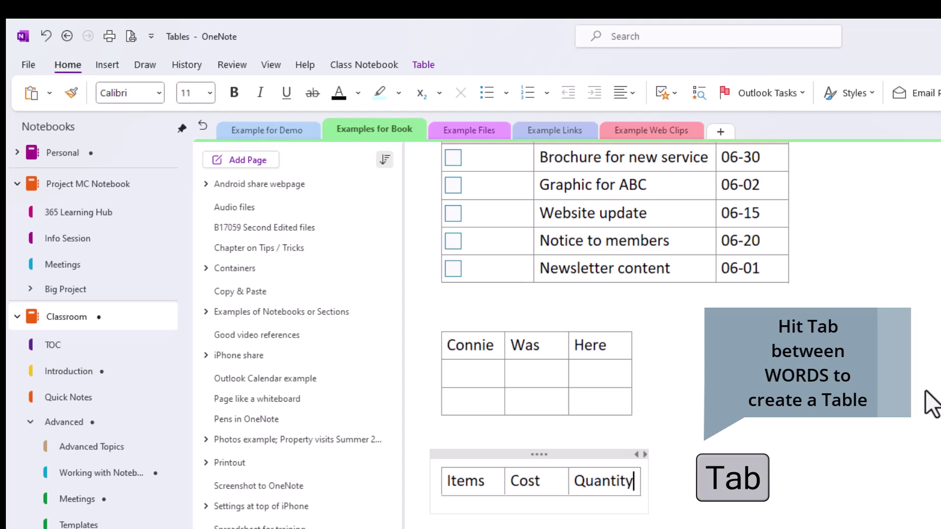
{"action": "key", "text": "Return"}
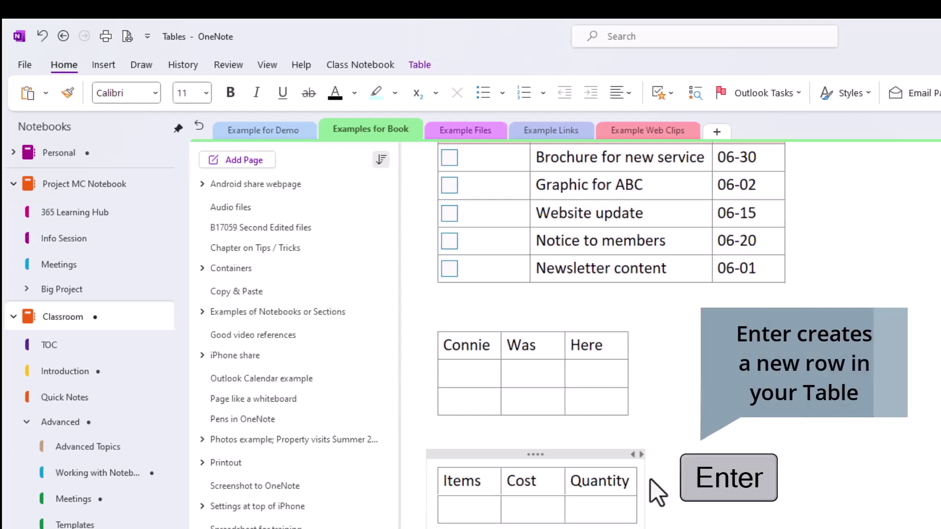
- Insert an empty column to the right of Phone Number in the Sorted Table
{"action": "scroll", "coordinate": [884, 451], "scroll_direction": "up", "scroll_amount": 8}
{"action": "scroll", "coordinate": [884, 451], "scroll_direction": "up", "scroll_amount": 10}
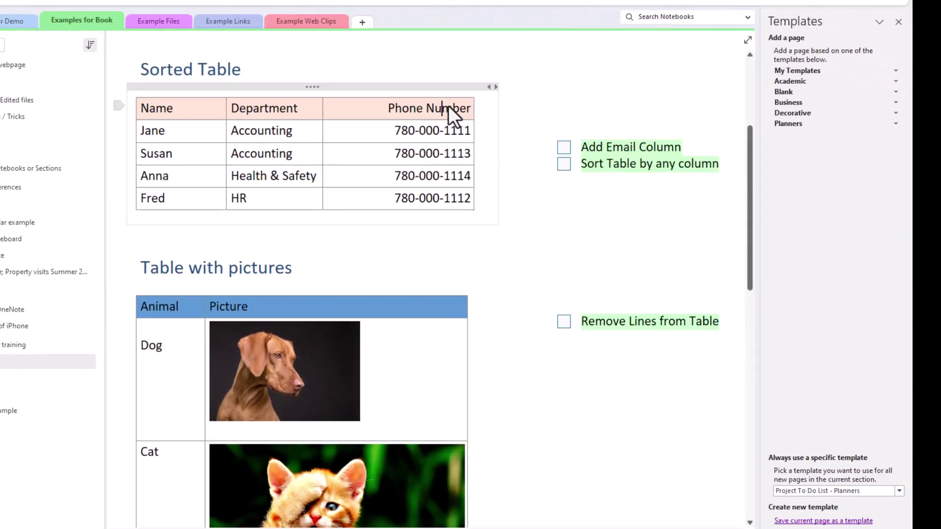
{"action": "left_click", "coordinate": [442, 108]}
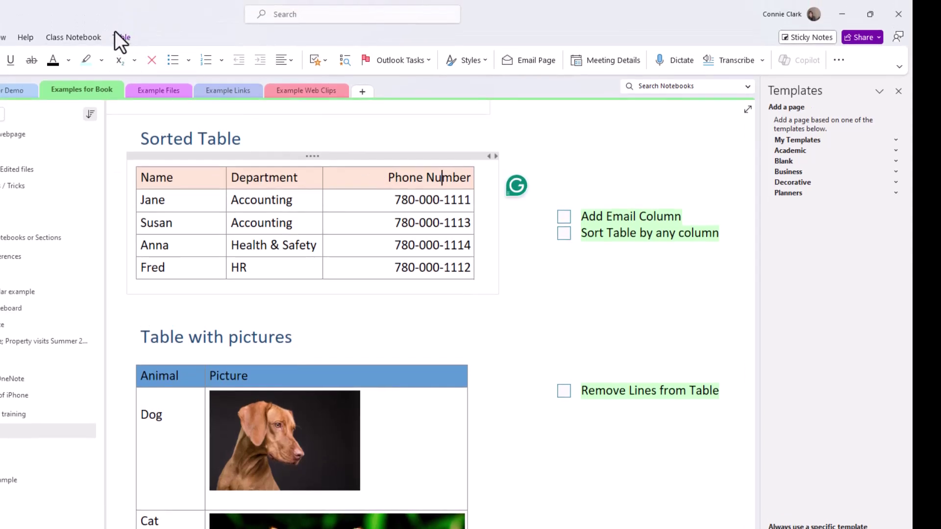
{"action": "left_click", "coordinate": [122, 37]}
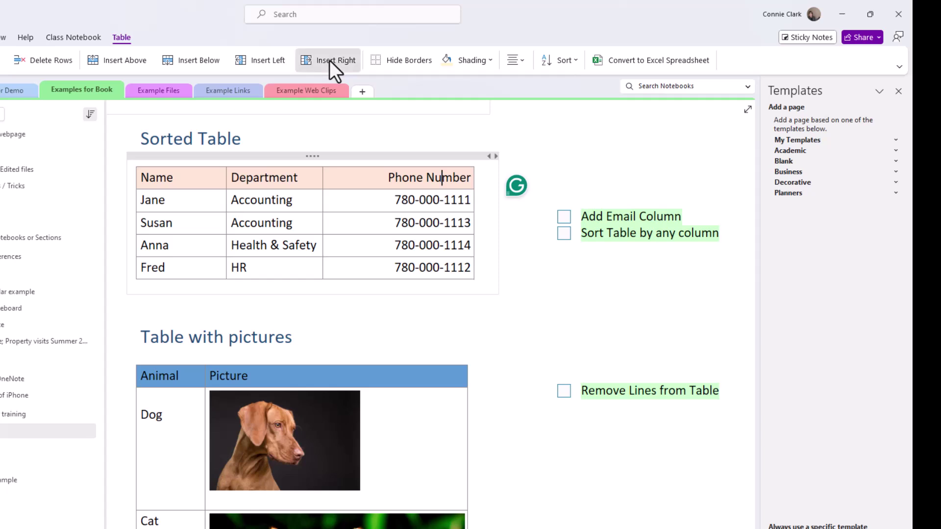
{"action": "left_click", "coordinate": [329, 60]}
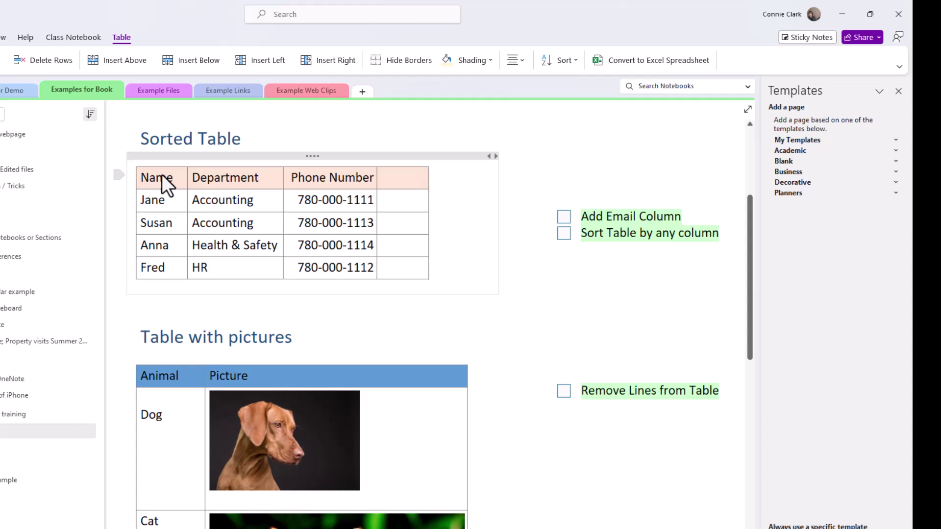
- View the shading colours available for the Sorted Table's header row without applying one
{"action": "key", "text": "shift+Up"}
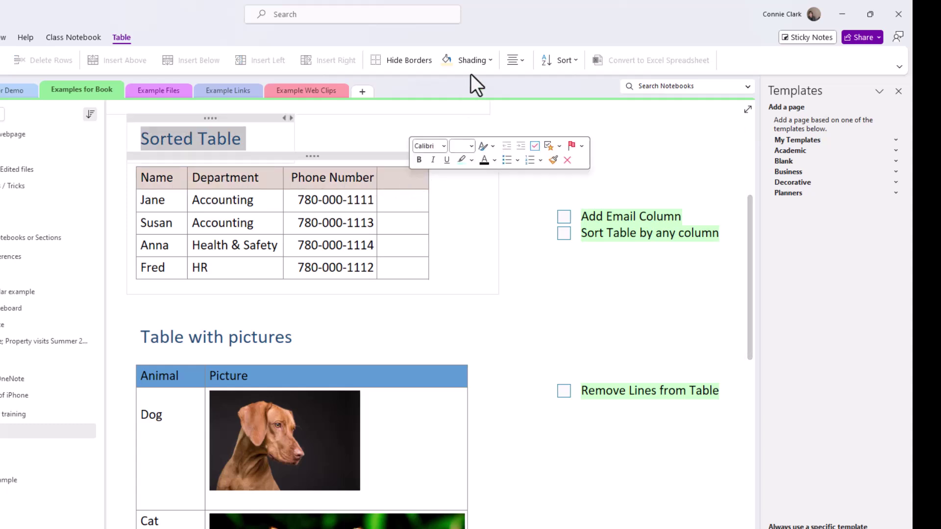
{"action": "left_click", "coordinate": [479, 56]}
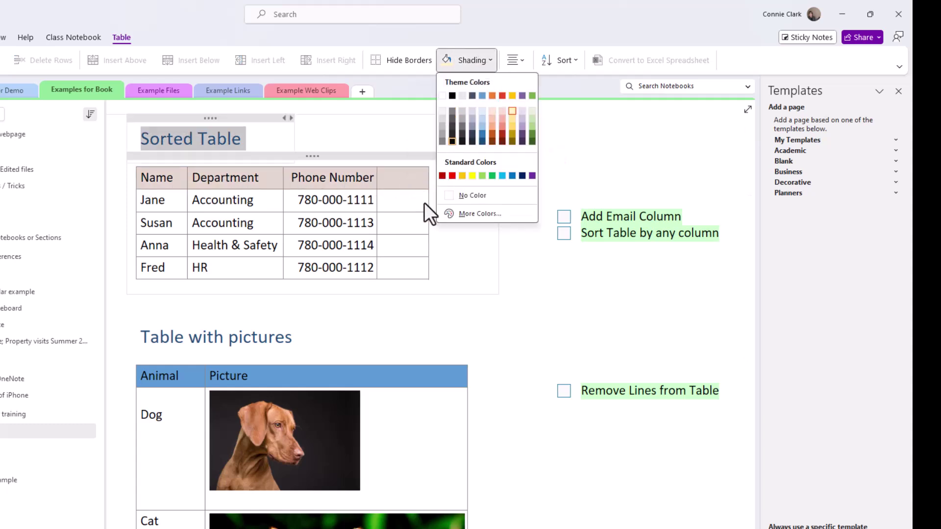
{"action": "left_click", "coordinate": [487, 284]}
- Hide the borders of the animal picture table, look it over, and show the borders again
{"action": "scroll", "coordinate": [486, 282], "scroll_direction": "down", "scroll_amount": 4}
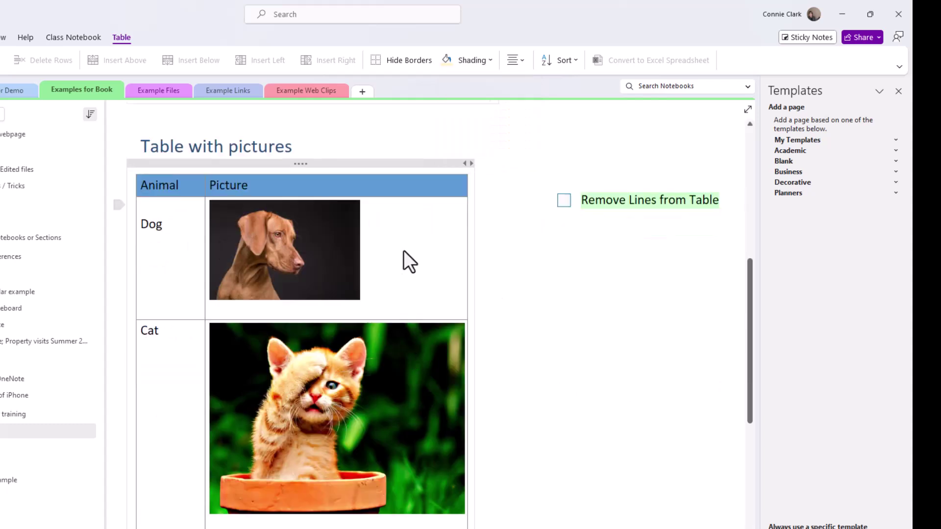
{"action": "left_click", "coordinate": [421, 254]}
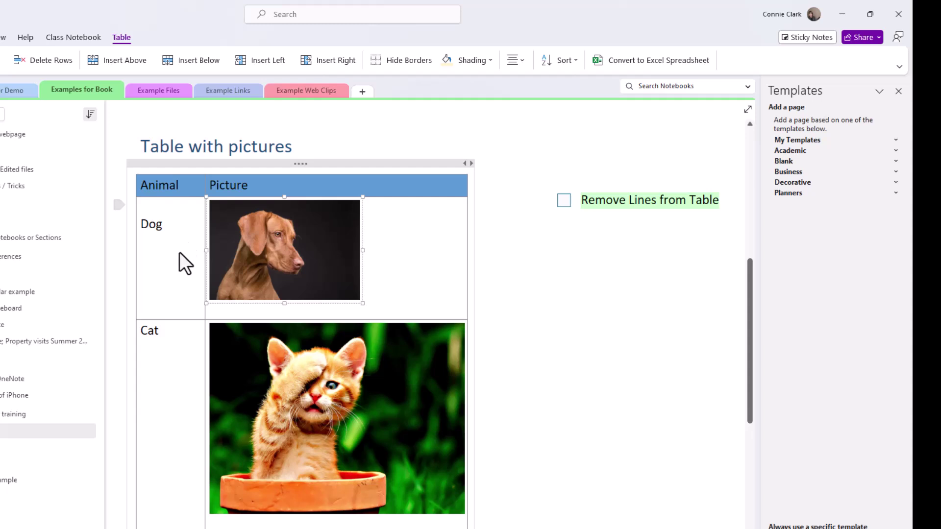
{"action": "left_click", "coordinate": [144, 184]}
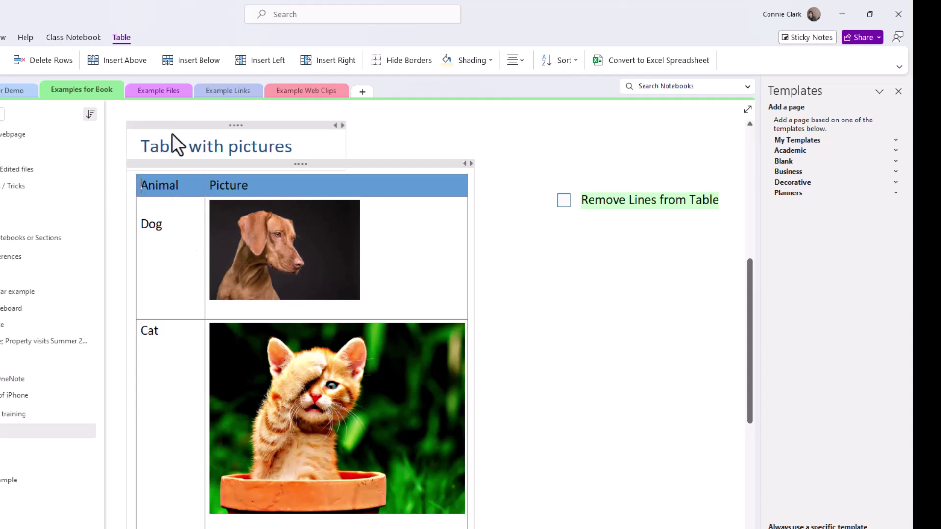
{"action": "left_click", "coordinate": [395, 60]}
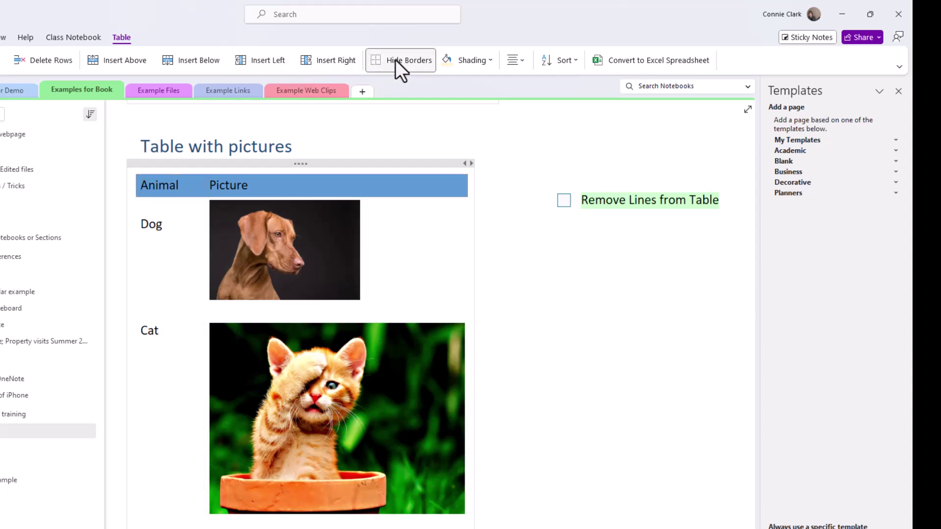
{"action": "scroll", "coordinate": [411, 345], "scroll_direction": "down", "scroll_amount": 4}
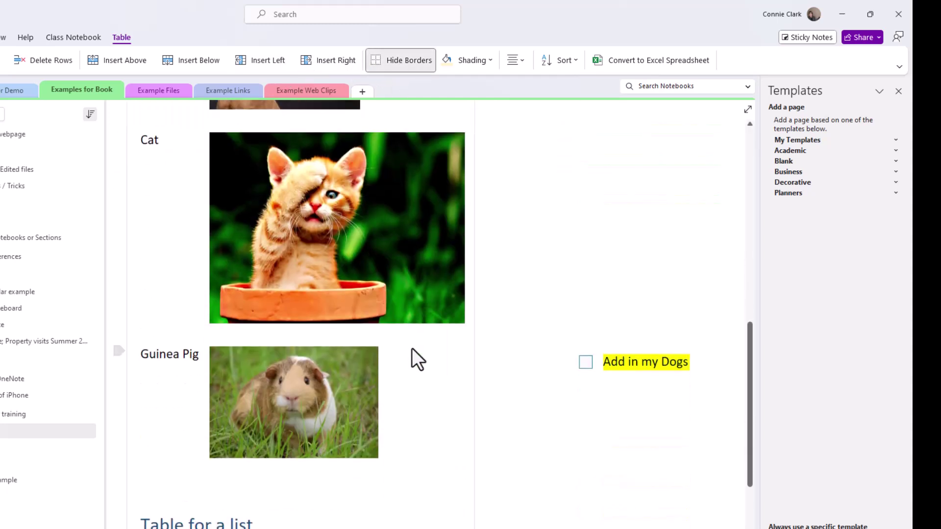
{"action": "scroll", "coordinate": [378, 225], "scroll_direction": "up", "scroll_amount": 4}
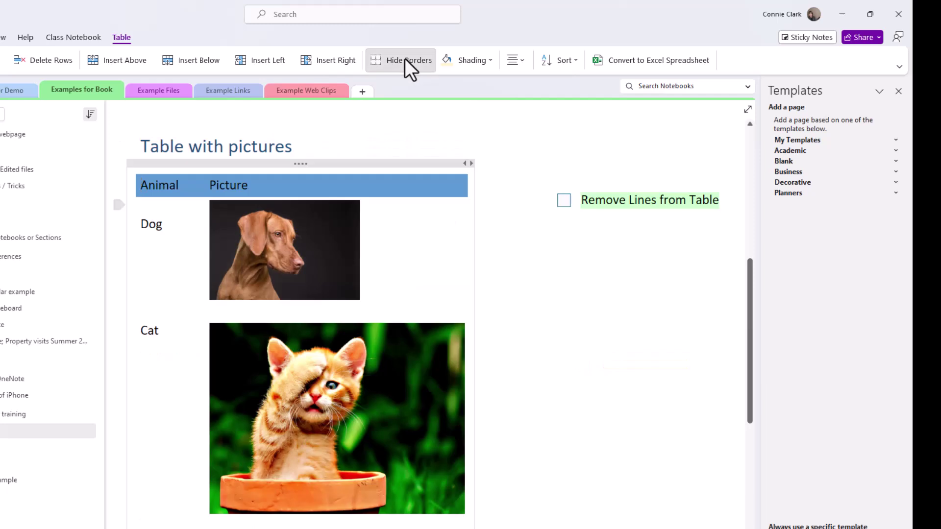
{"action": "left_click", "coordinate": [404, 57]}
- Insert a row below Guinea Pig in the animal picture table and label it "My Dog"
{"action": "scroll", "coordinate": [424, 407], "scroll_direction": "down", "scroll_amount": 4}
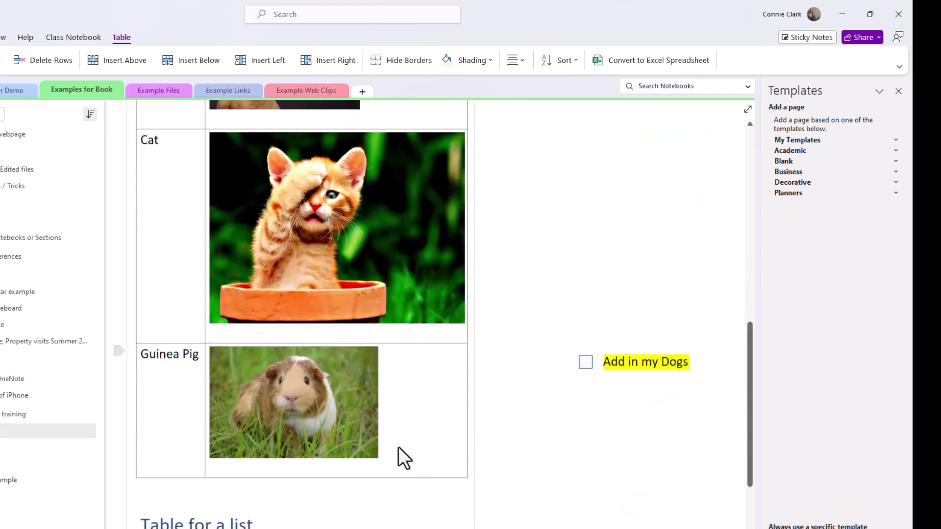
{"action": "left_click", "coordinate": [408, 457]}
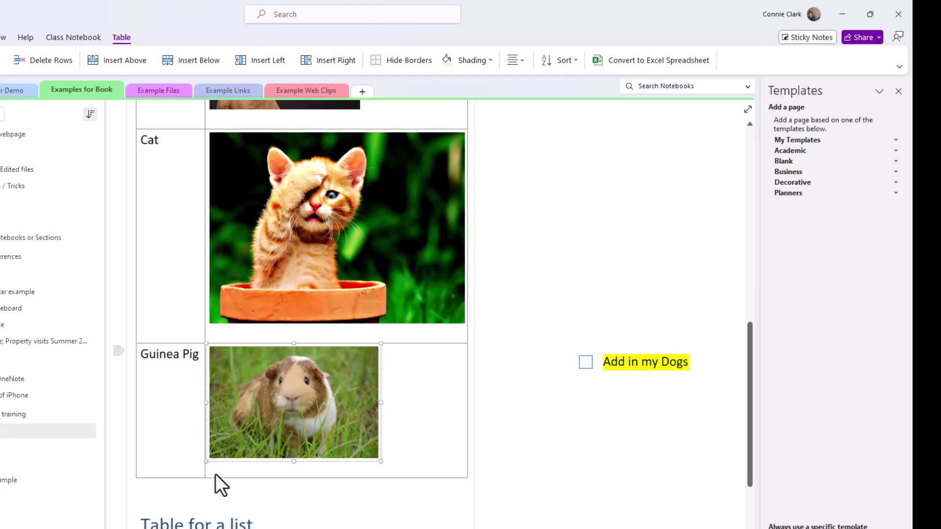
{"action": "left_click", "coordinate": [455, 463]}
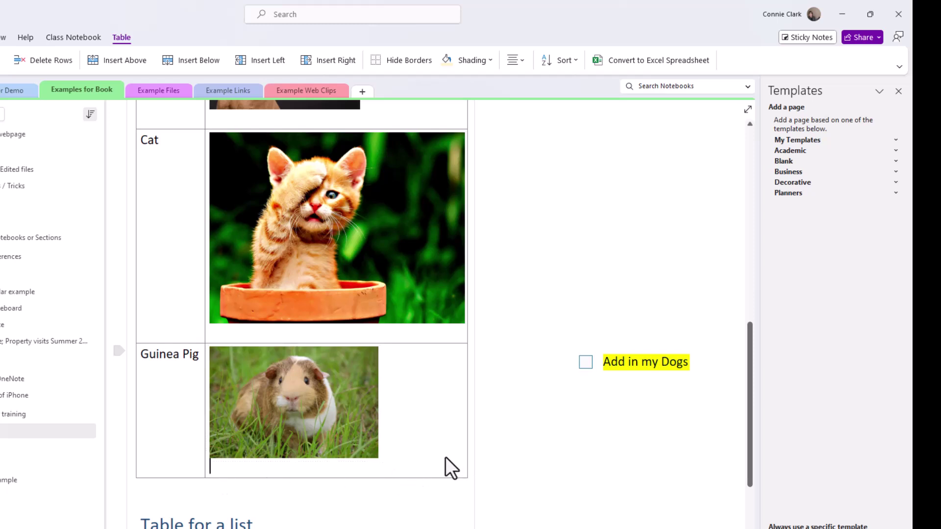
{"action": "left_click", "coordinate": [400, 444]}
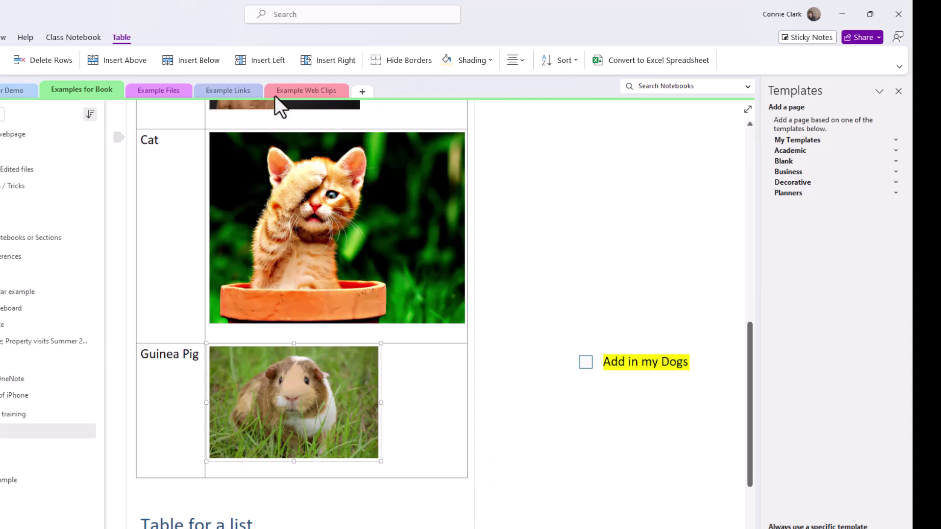
{"action": "left_click", "coordinate": [187, 59]}
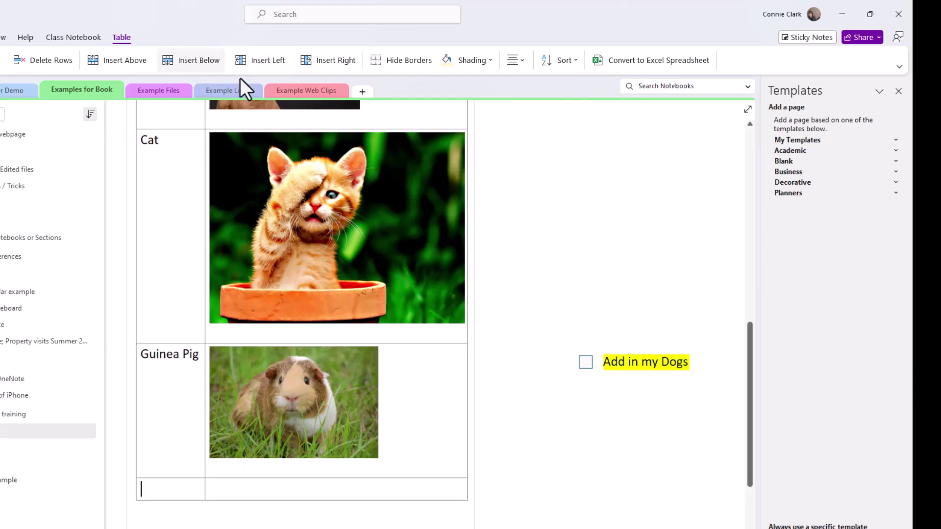
{"action": "type", "text": "My Dog"}
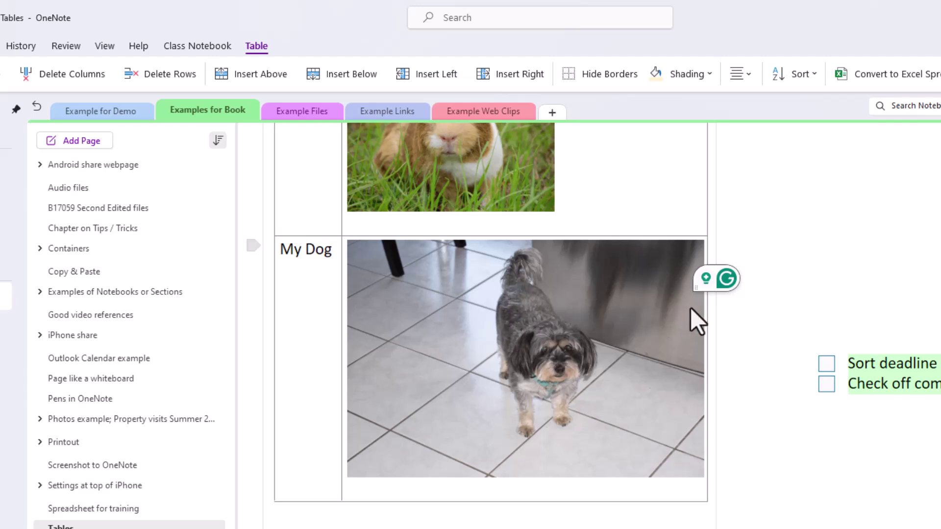
- Check off the "Add in my Dogs" to-do and hide the borders of the animal picture table
{"action": "scroll", "coordinate": [690, 307], "scroll_direction": "up", "scroll_amount": 3}
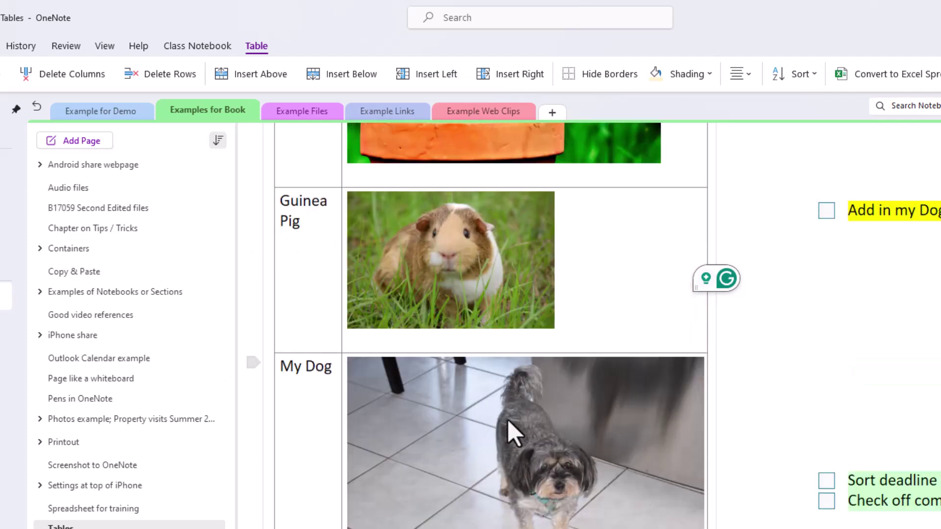
{"action": "left_click", "coordinate": [827, 212]}
{"action": "scroll", "coordinate": [393, 343], "scroll_direction": "up", "scroll_amount": 9}
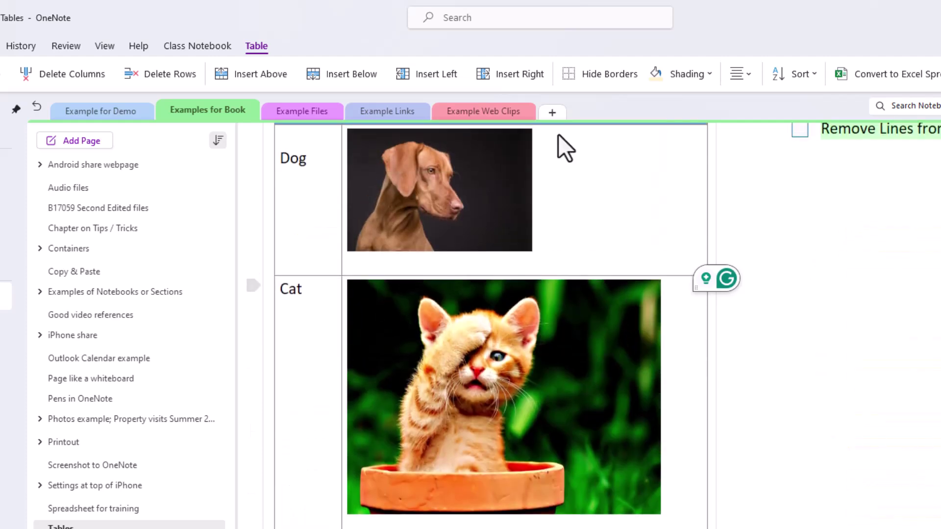
{"action": "left_click", "coordinate": [610, 69]}
{"action": "scroll", "coordinate": [542, 422], "scroll_direction": "down", "scroll_amount": 7}
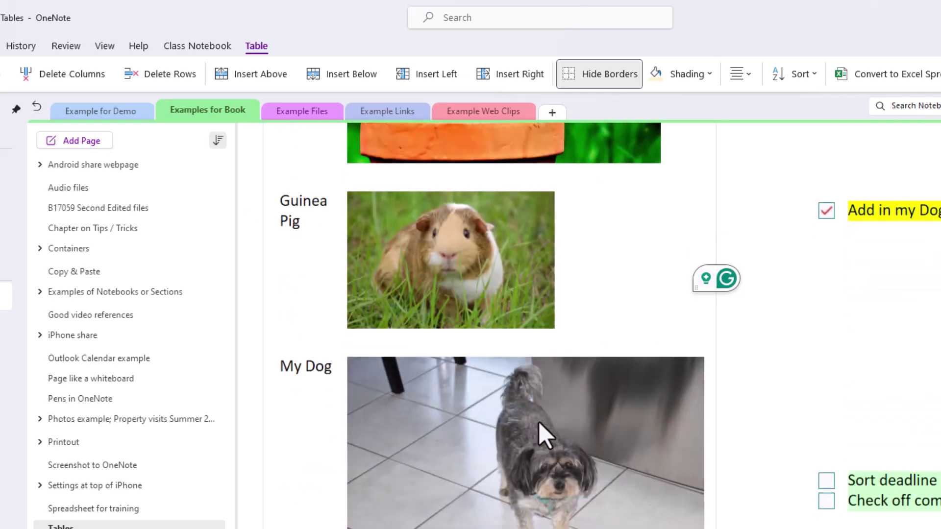
{"action": "scroll", "coordinate": [558, 481], "scroll_direction": "down", "scroll_amount": 2}
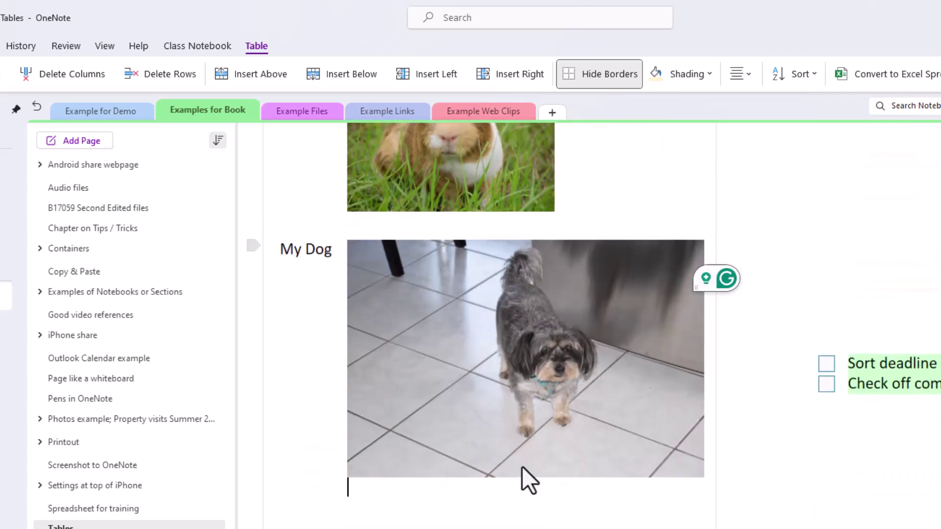
- Mark Brochure for new service, Graphic for ABC and Website update as completed in the list table, and view the available tags
{"action": "scroll", "coordinate": [522, 467], "scroll_direction": "down", "scroll_amount": 4}
{"action": "left_click", "coordinate": [581, 500]}
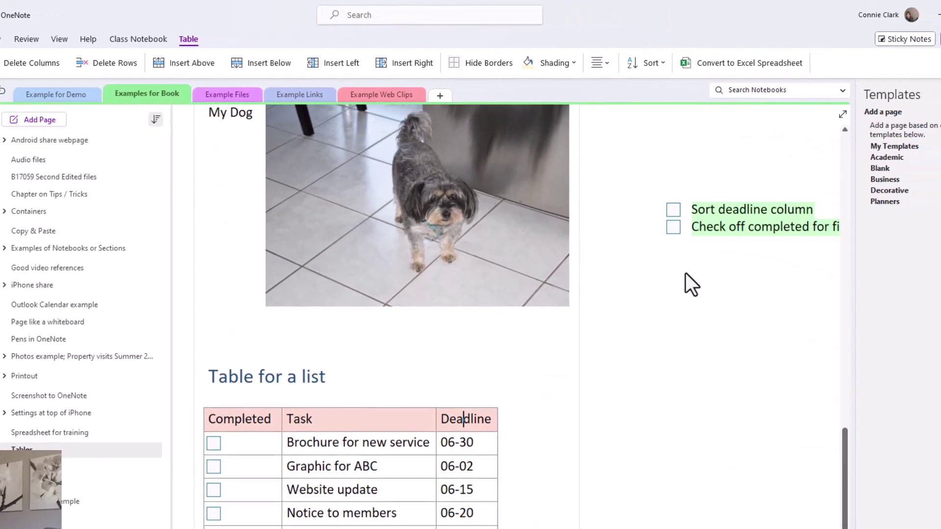
{"action": "left_click", "coordinate": [213, 444]}
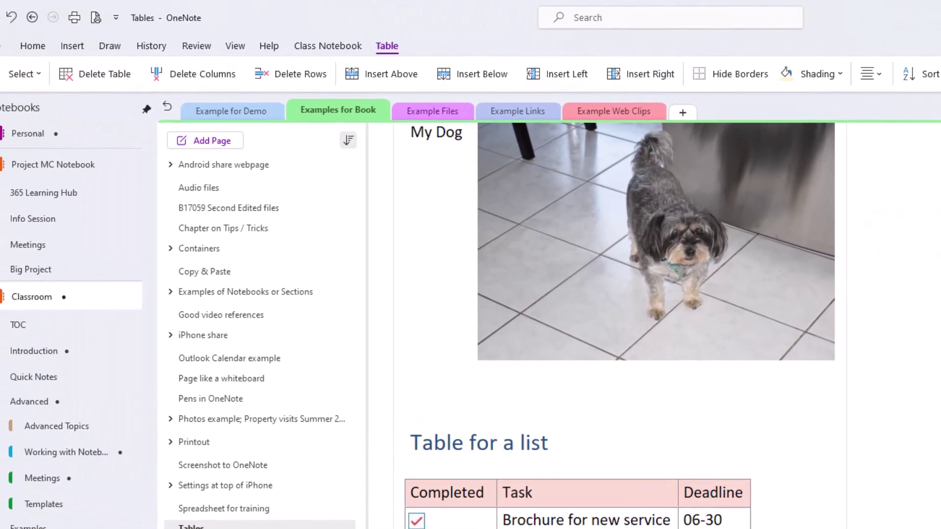
{"action": "left_click", "coordinate": [27, 45]}
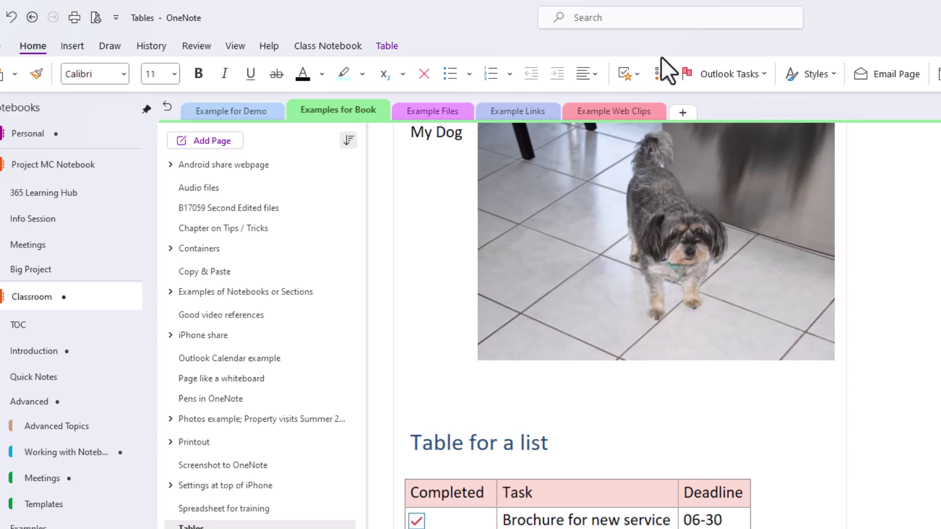
{"action": "left_click", "coordinate": [637, 74]}
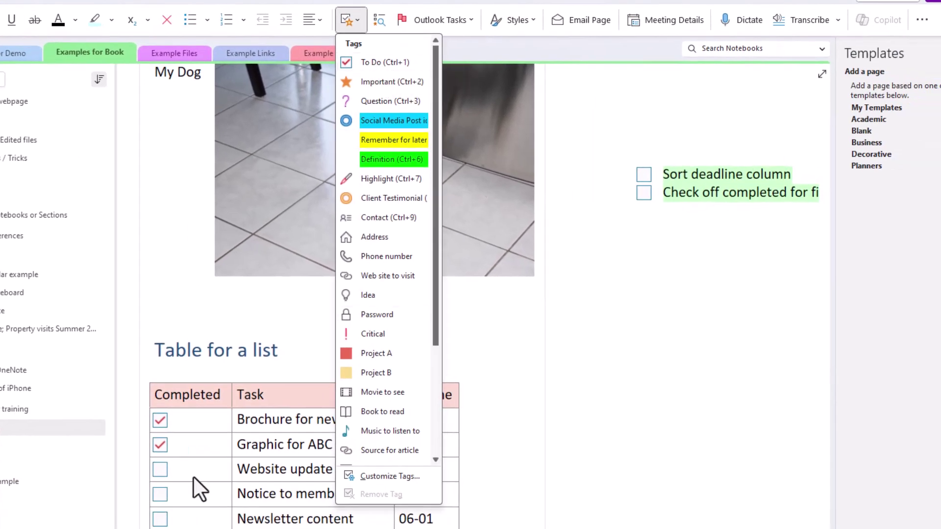
{"action": "left_click", "coordinate": [157, 471]}
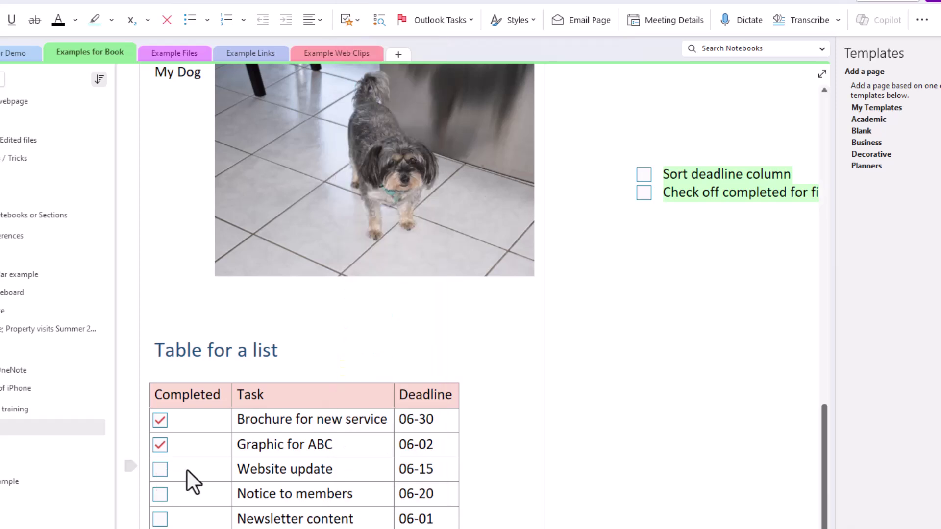
{"action": "left_click", "coordinate": [156, 472]}
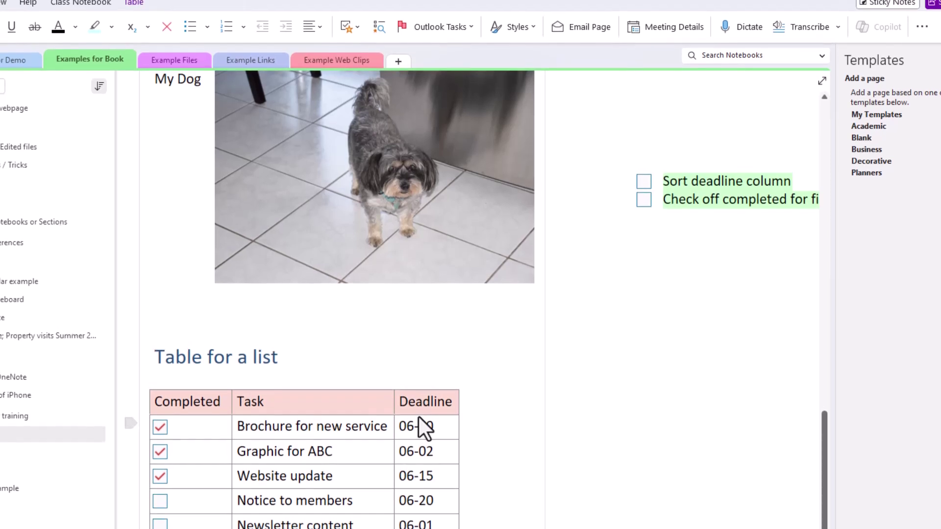
- Sort the list table in ascending order by Deadline, and again in ascending order by Task
{"action": "left_click", "coordinate": [423, 401]}
{"action": "left_click", "coordinate": [131, 2]}
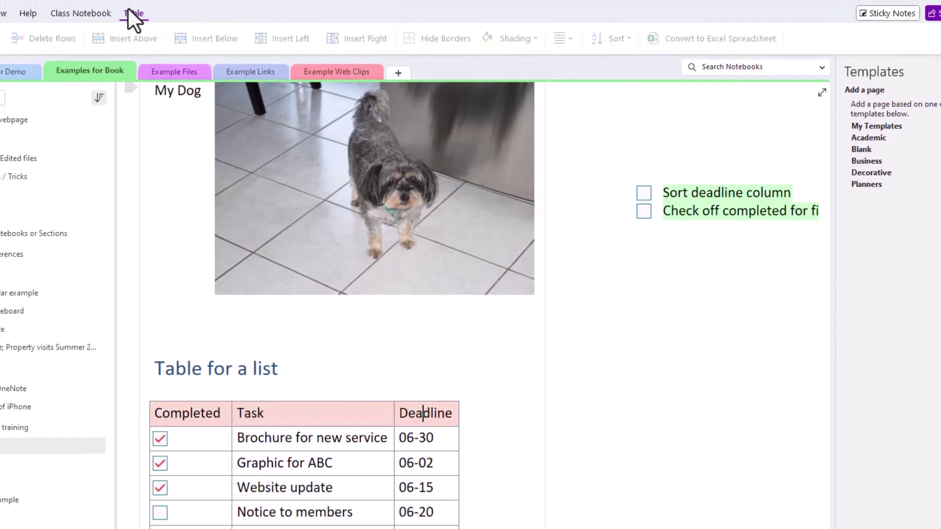
{"action": "left_click", "coordinate": [621, 40]}
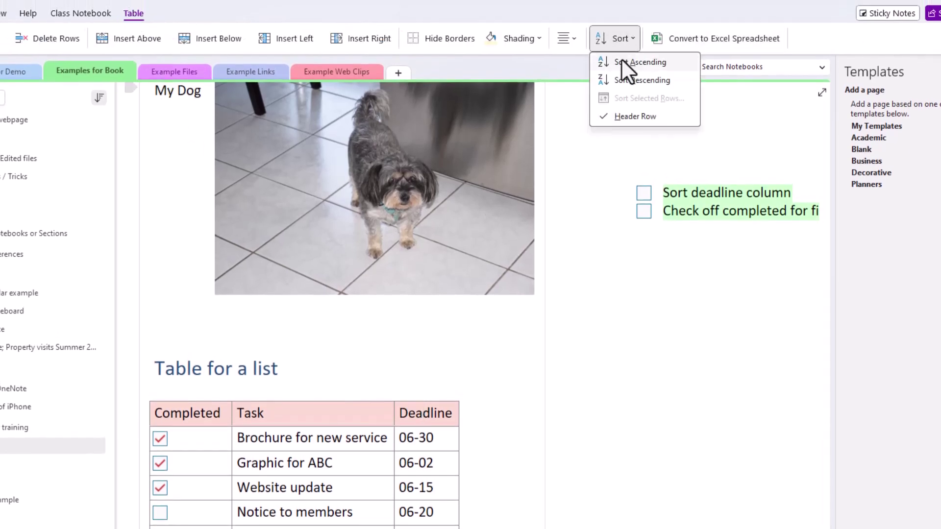
{"action": "left_click", "coordinate": [619, 63]}
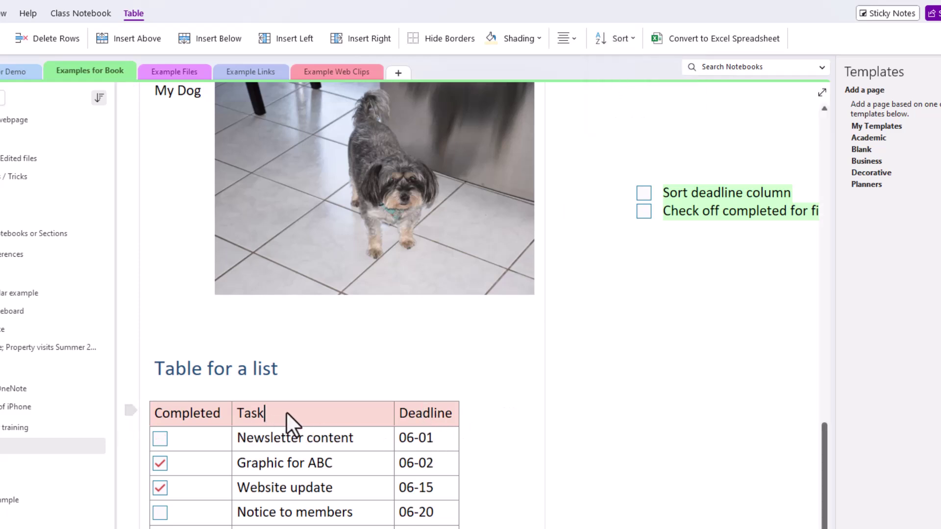
{"action": "left_click", "coordinate": [621, 38]}
{"action": "left_click", "coordinate": [625, 63]}
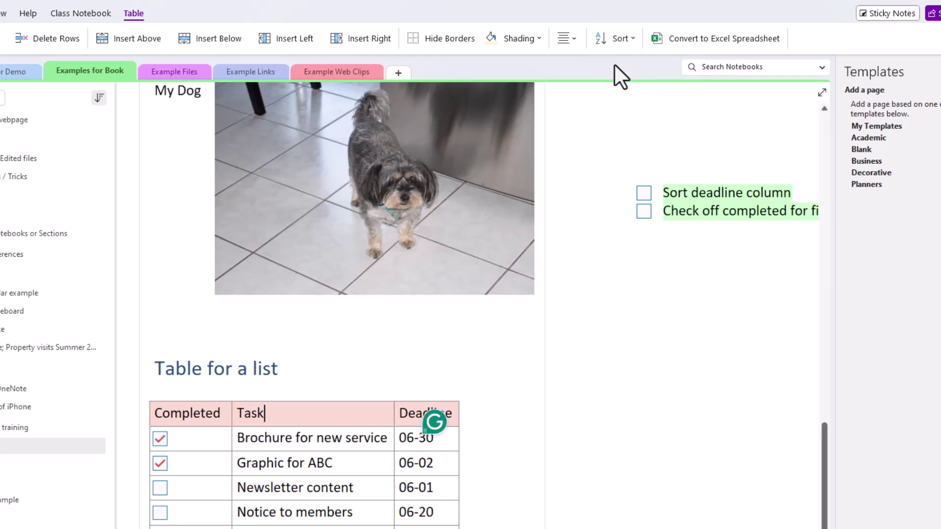
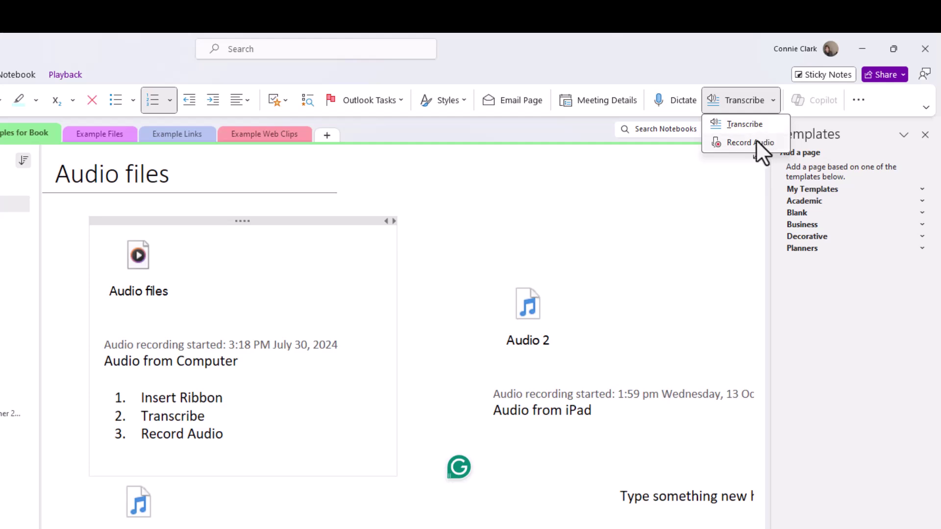
- Dictate a new paragraph into the empty space below the last dictated text on the Audio files page, and stop dictation
{"action": "key", "text": "Escape"}
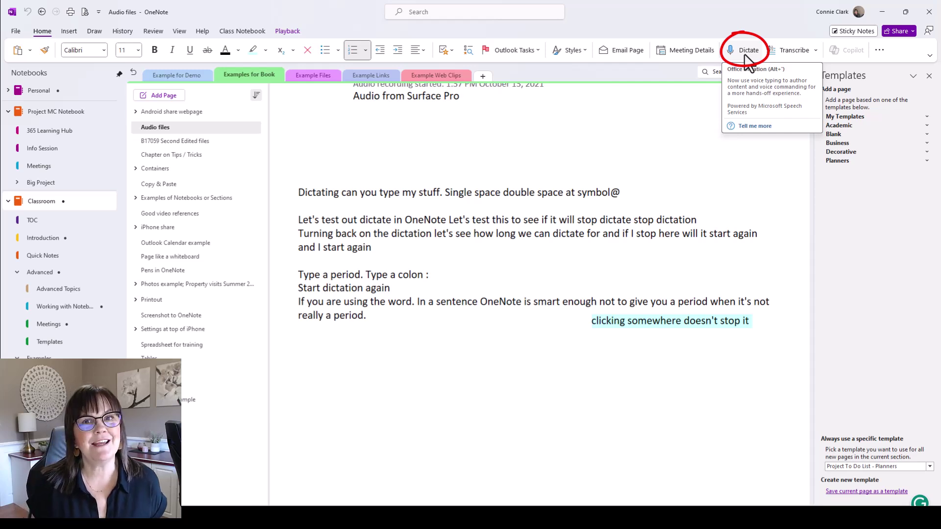
{"action": "left_click", "coordinate": [304, 371]}
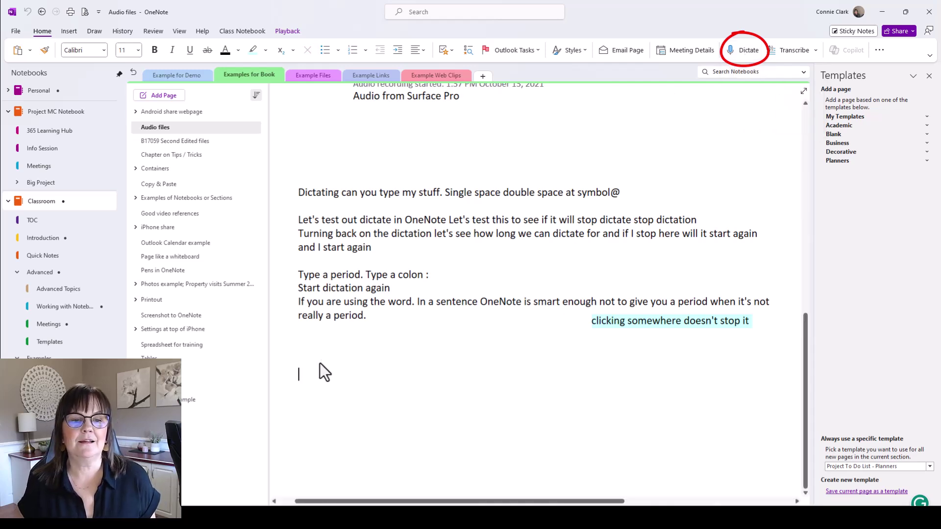
{"action": "scroll", "coordinate": [329, 361], "scroll_direction": "down", "scroll_amount": 3}
{"action": "left_click", "coordinate": [745, 50]}
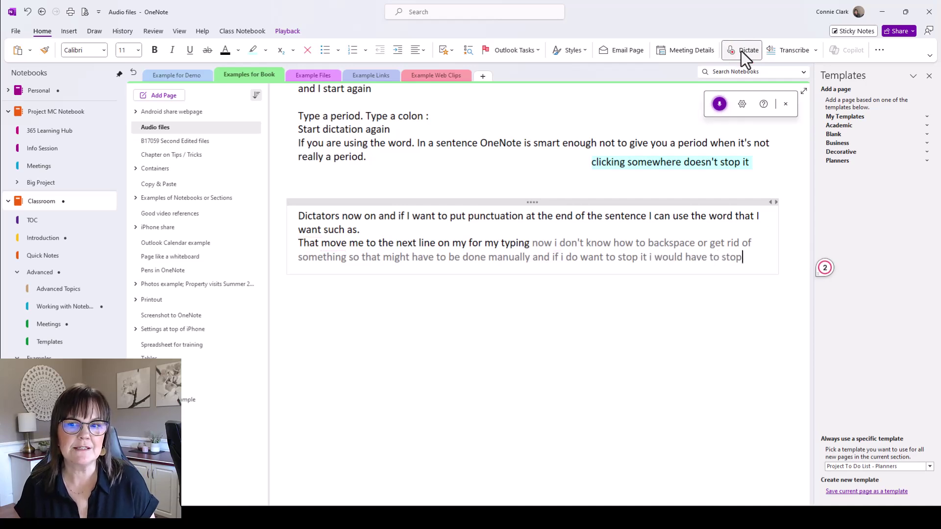
{"action": "left_click", "coordinate": [741, 51]}
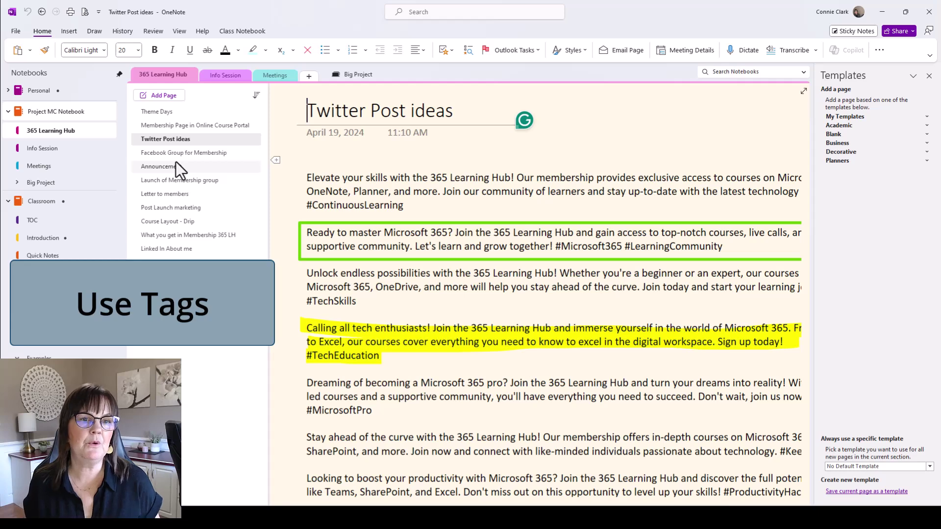
- Tag all the post paragraphs on the Twitter Post ideas page as To Do
{"action": "left_click", "coordinate": [308, 179]}
{"action": "key", "text": "ctrl+shift+End"}
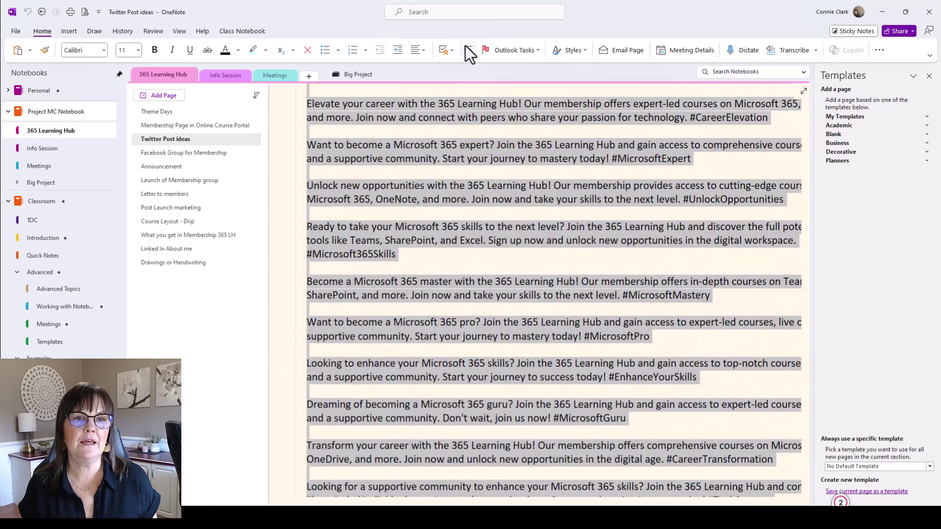
{"action": "left_click", "coordinate": [449, 48]}
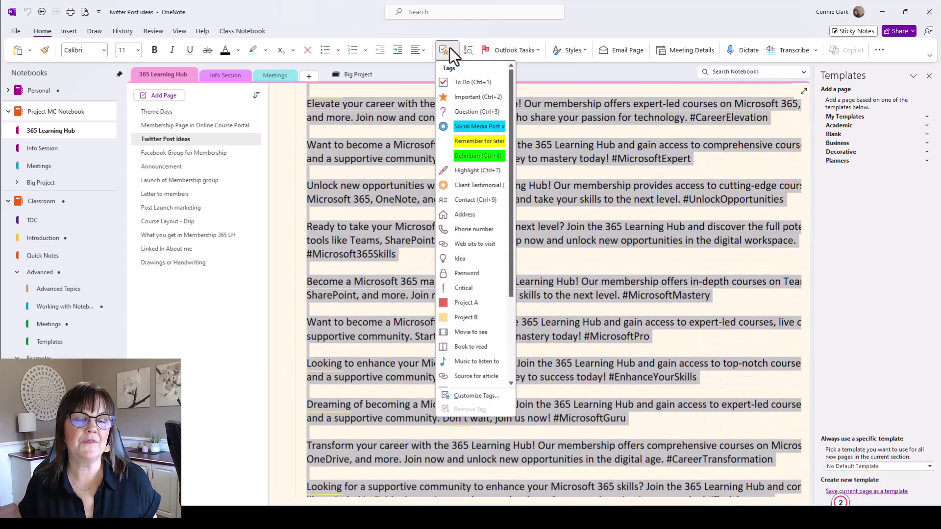
{"action": "left_click", "coordinate": [461, 84]}
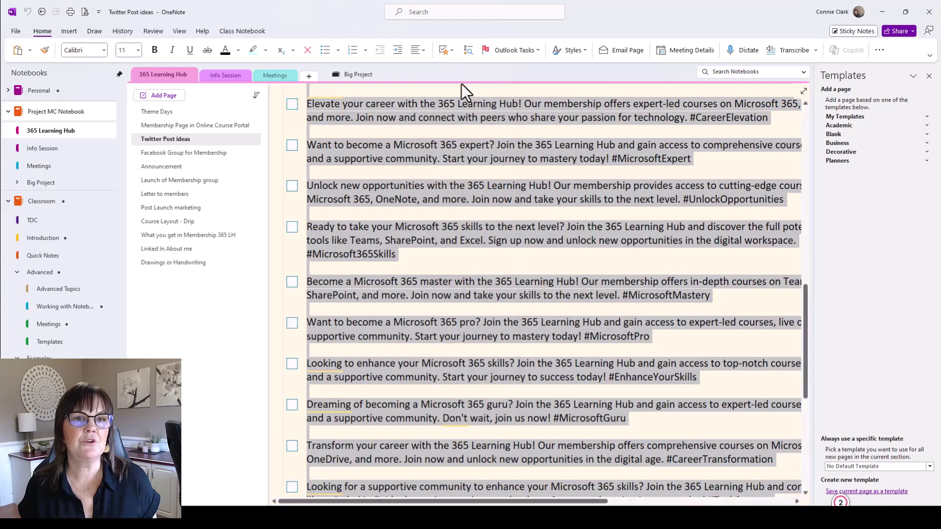
{"action": "left_click", "coordinate": [363, 158]}
- Check off the first two to-do posts at the beginning of the Twitter Post ideas page
{"action": "scroll", "coordinate": [375, 162], "scroll_direction": "up", "scroll_amount": 5}
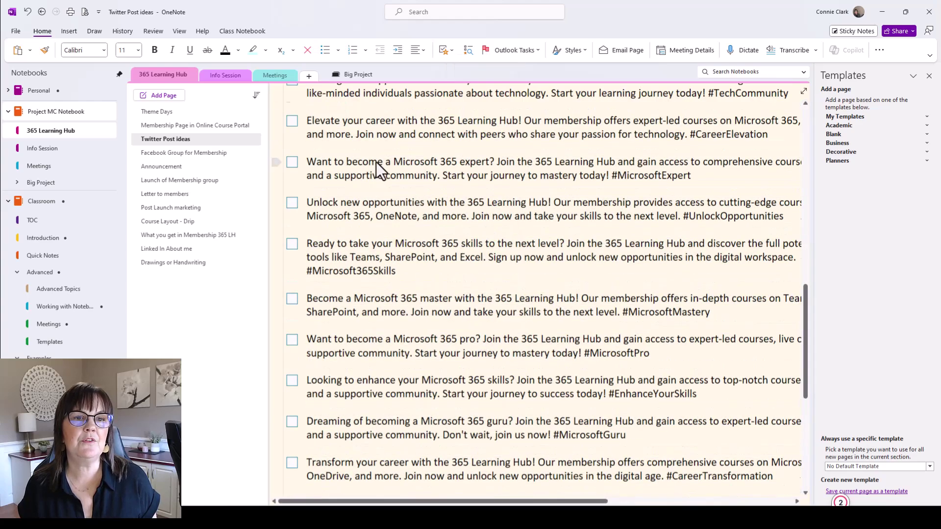
{"action": "scroll", "coordinate": [376, 160], "scroll_direction": "up", "scroll_amount": 7}
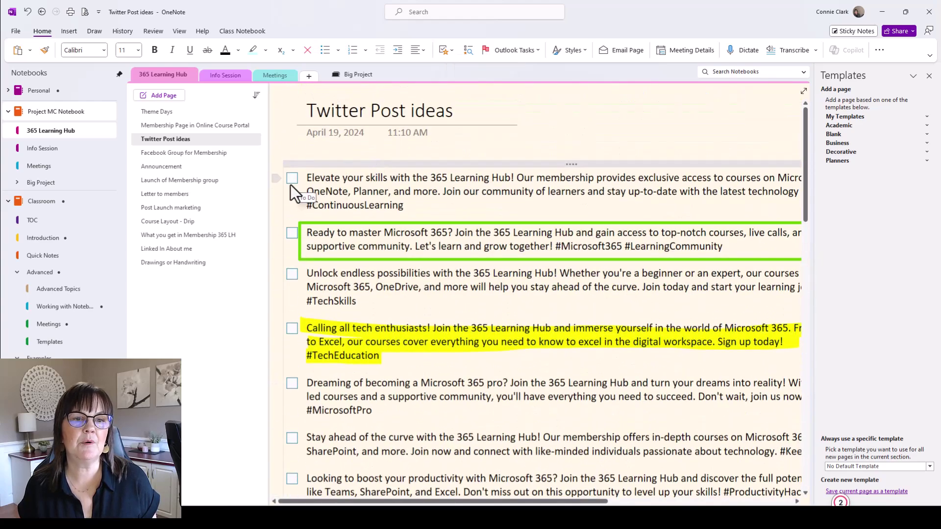
{"action": "left_click", "coordinate": [293, 180]}
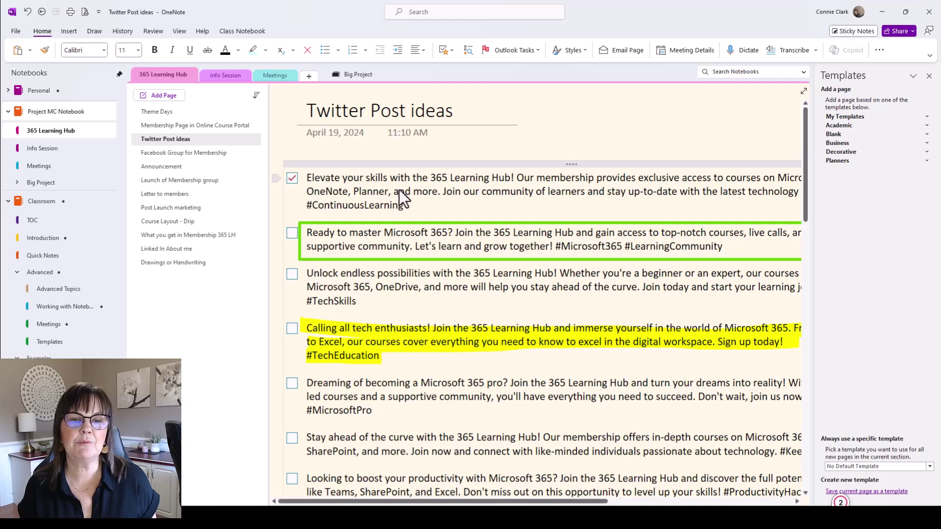
{"action": "left_click", "coordinate": [292, 234]}
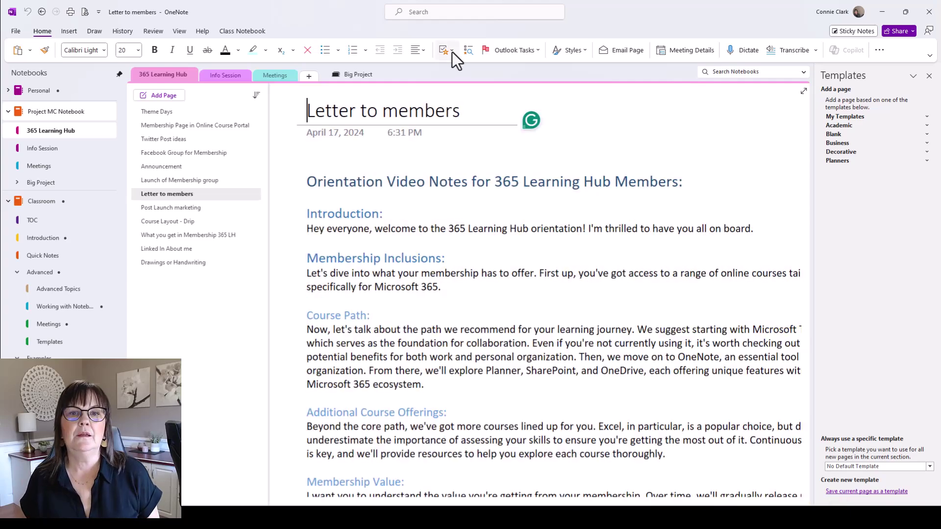
- Review the available tags and tag the paragraph under Course Path on the Letter to members page as Important
{"action": "left_click", "coordinate": [452, 51]}
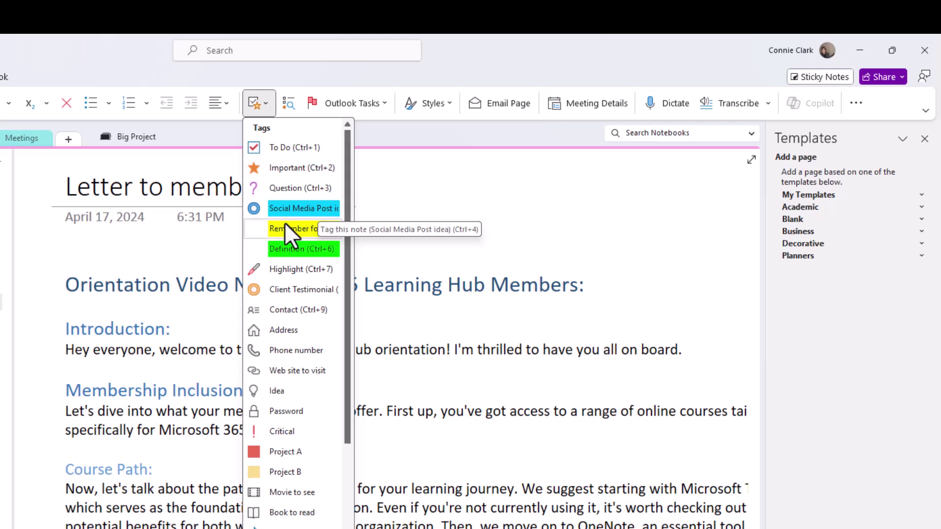
{"action": "scroll", "coordinate": [313, 363], "scroll_direction": "down", "scroll_amount": 3}
{"action": "scroll", "coordinate": [310, 349], "scroll_direction": "up", "scroll_amount": 3}
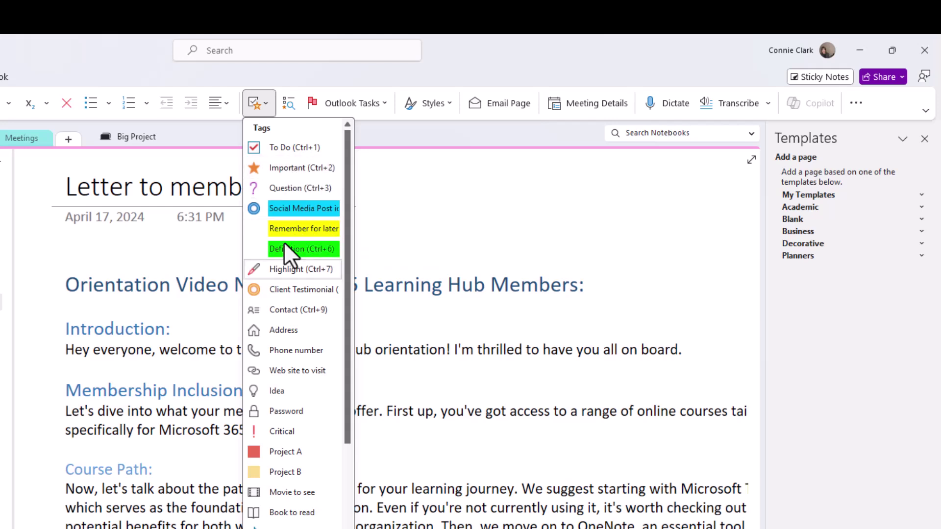
{"action": "left_click", "coordinate": [189, 346]}
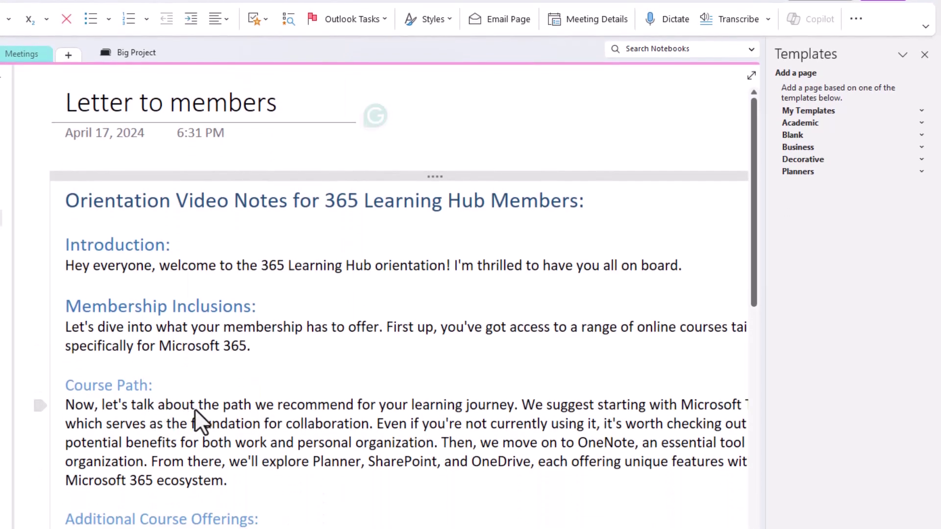
{"action": "left_click", "coordinate": [257, 16]}
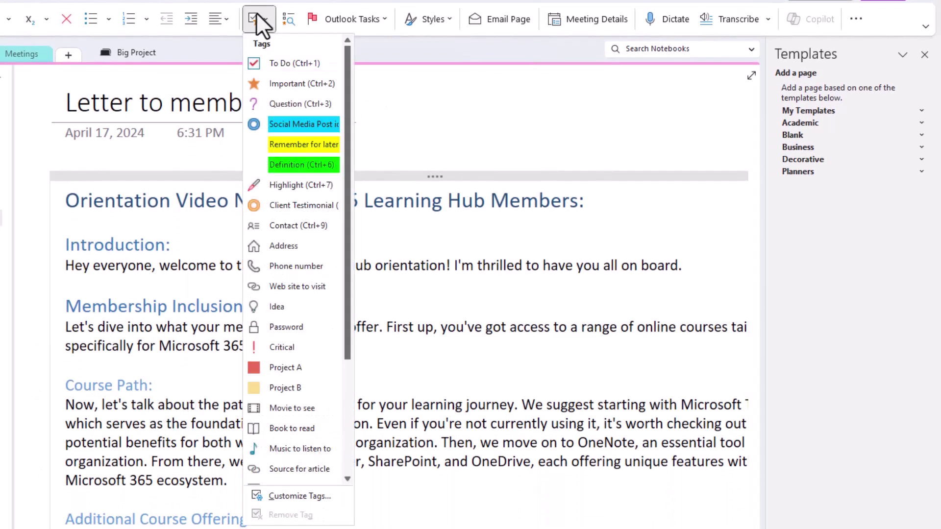
{"action": "left_click", "coordinate": [289, 86]}
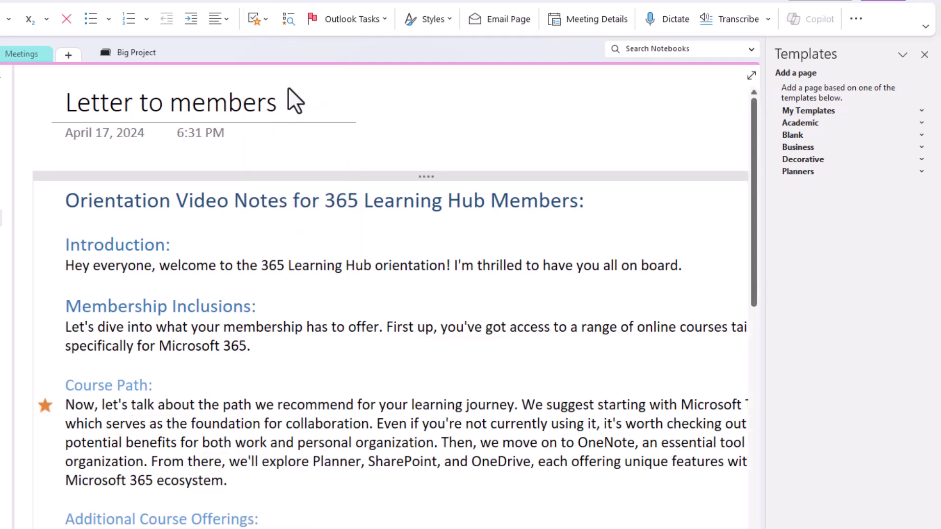
- Tag the paragraph under Membership Value as Remember for later, and view the tag list again
{"action": "scroll", "coordinate": [295, 490], "scroll_direction": "down", "scroll_amount": 4}
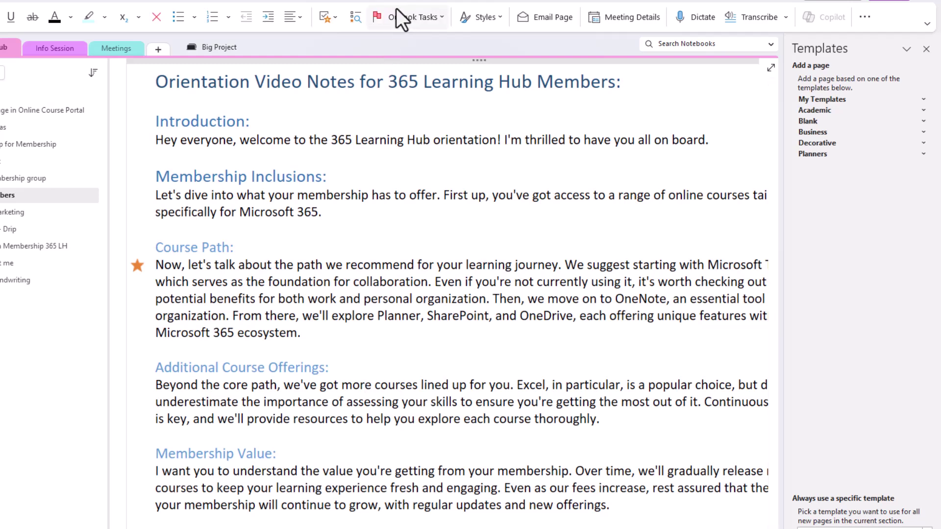
{"action": "left_click", "coordinate": [338, 14]}
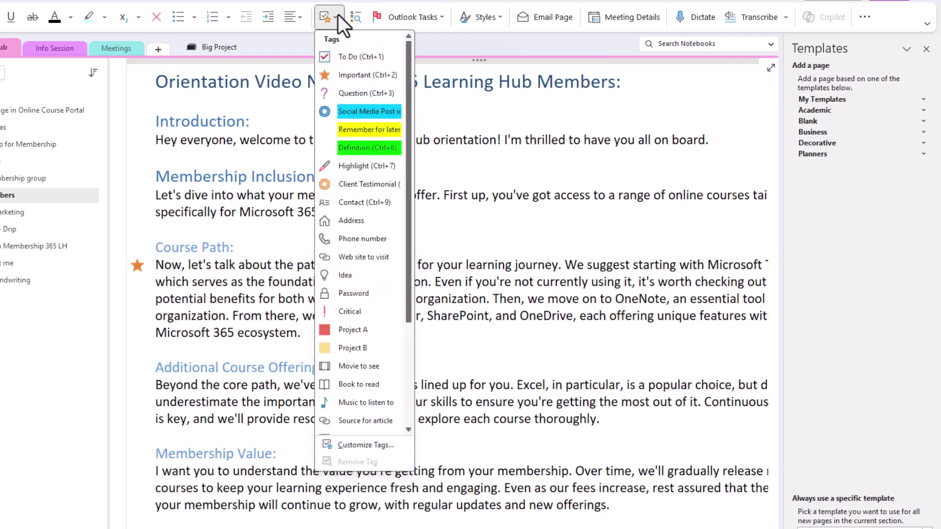
{"action": "left_click", "coordinate": [366, 130]}
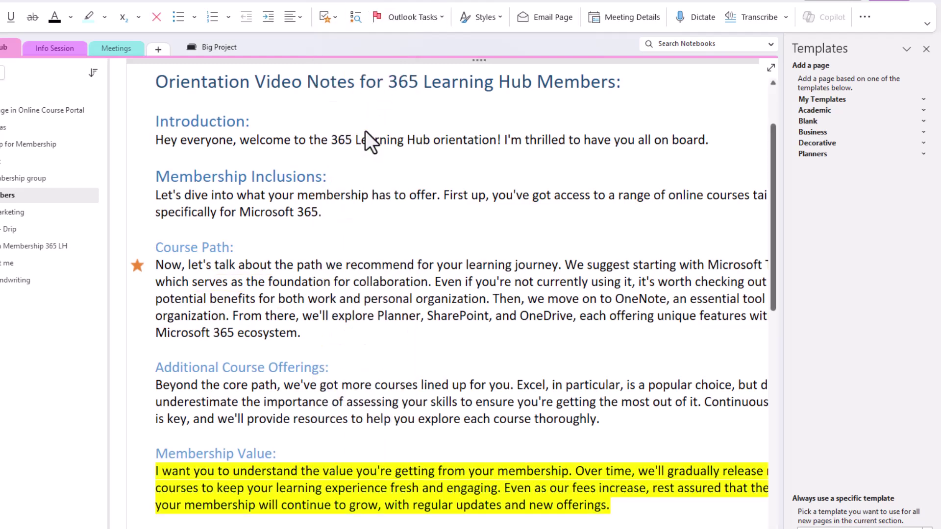
{"action": "left_click", "coordinate": [328, 16]}
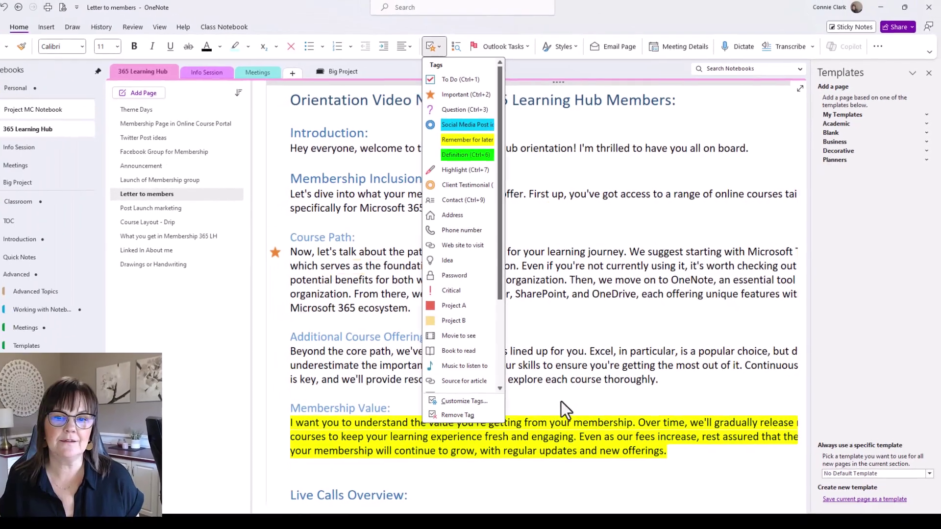
{"action": "key", "text": "Escape"}
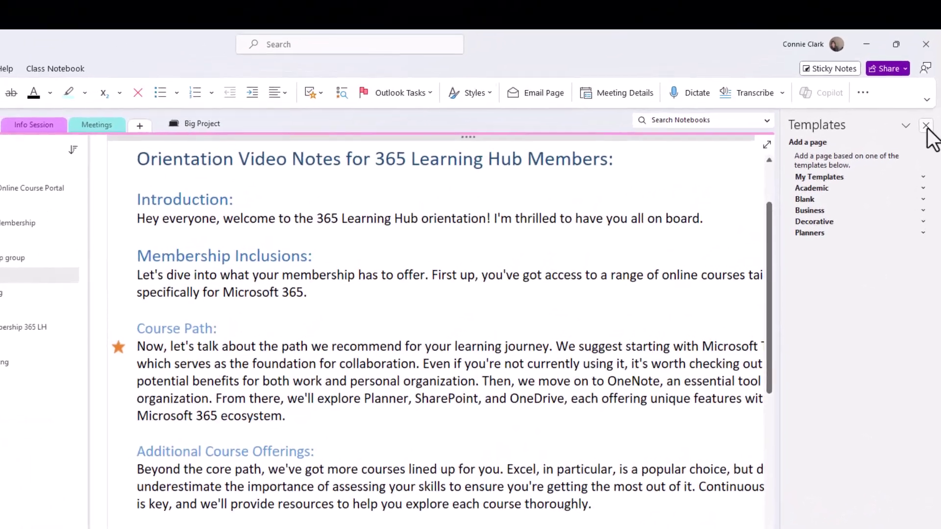
- Close the Templates pane, search the notebooks for "overwhelm" and limit the search to This Notebook
{"action": "left_click", "coordinate": [929, 87]}
{"action": "left_click", "coordinate": [841, 127]}
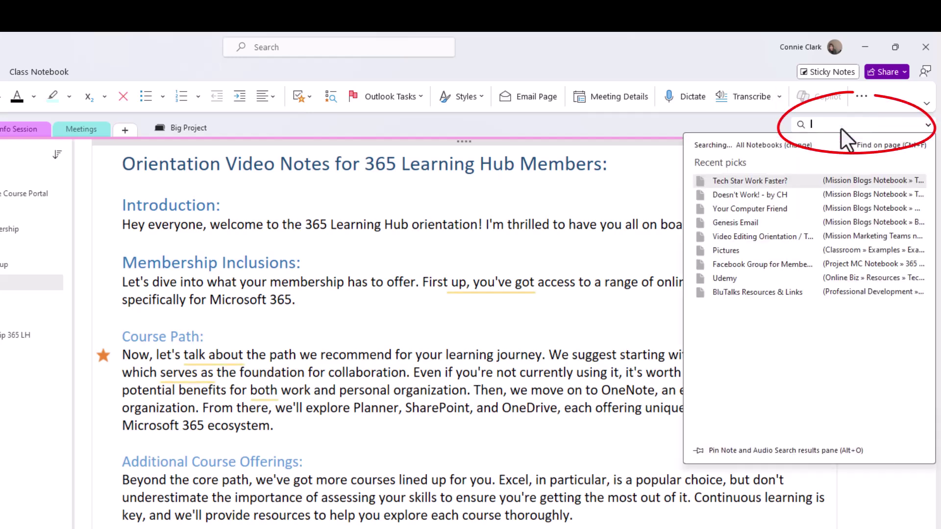
{"action": "type", "text": "overwhelm"}
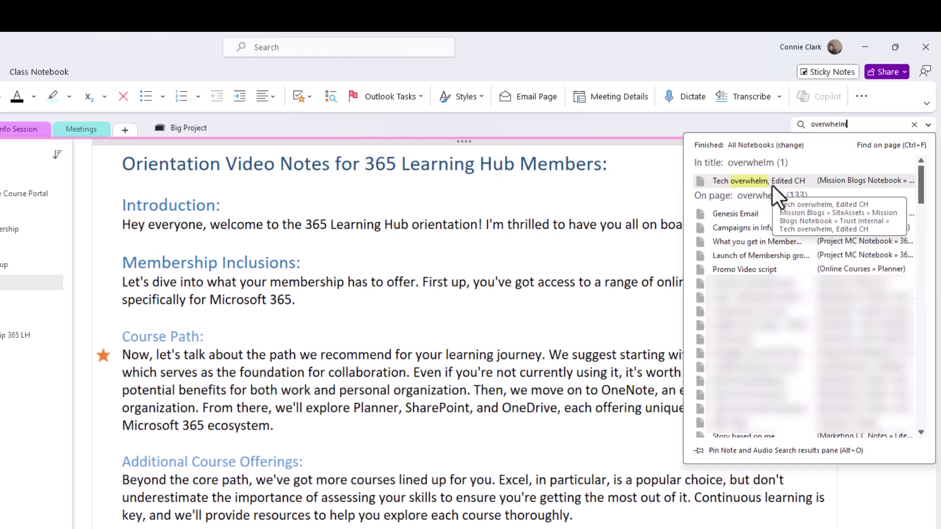
{"action": "left_click", "coordinate": [735, 147]}
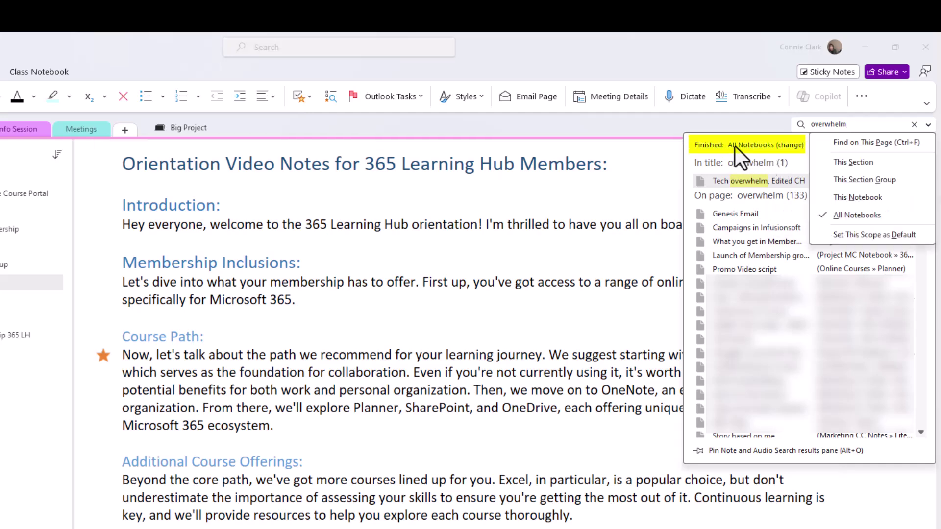
{"action": "left_click", "coordinate": [868, 199]}
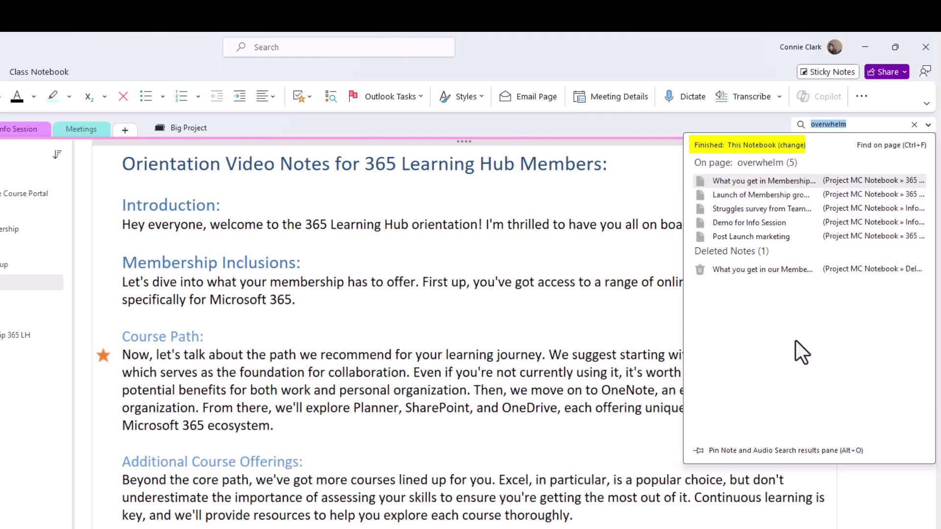
- View the "overwhelm" matches on the Teams struggles survey page and the Demo for Info Session page
{"action": "left_click", "coordinate": [751, 209]}
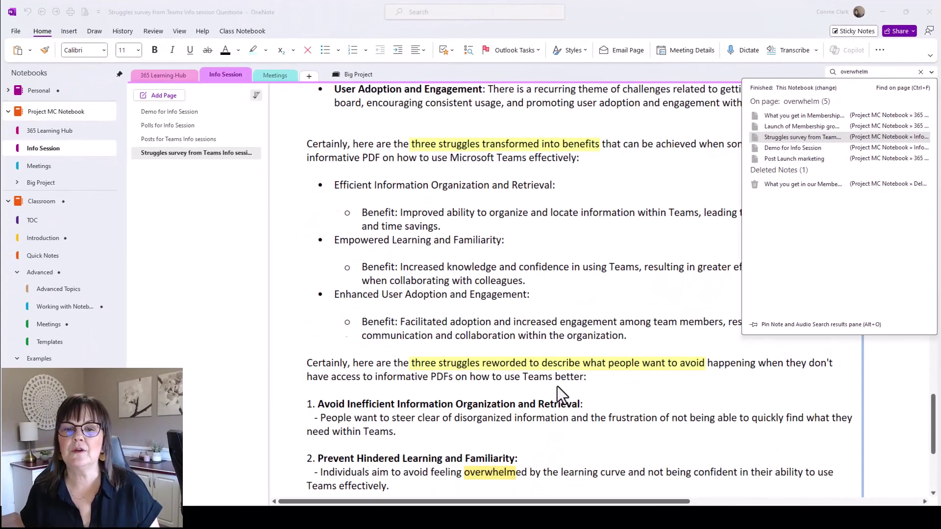
{"action": "scroll", "coordinate": [558, 387], "scroll_direction": "down", "scroll_amount": 3}
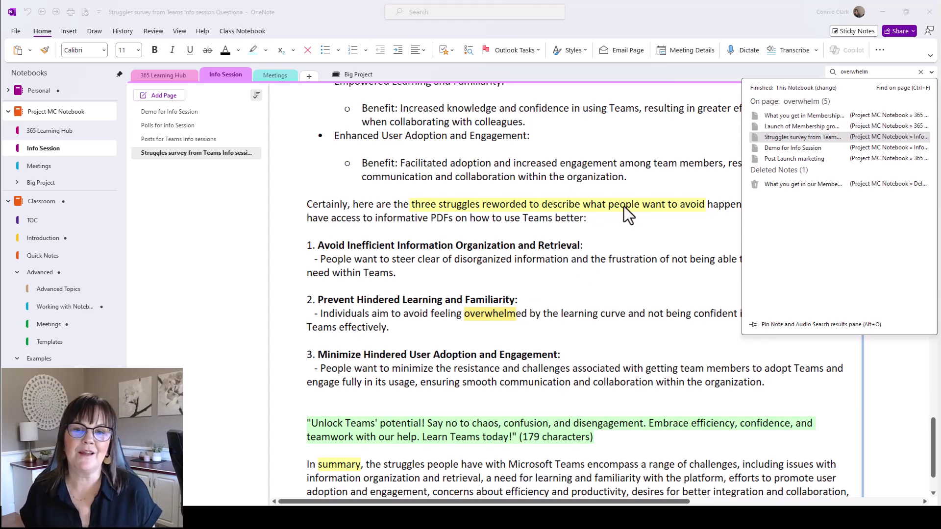
{"action": "left_click", "coordinate": [792, 147]}
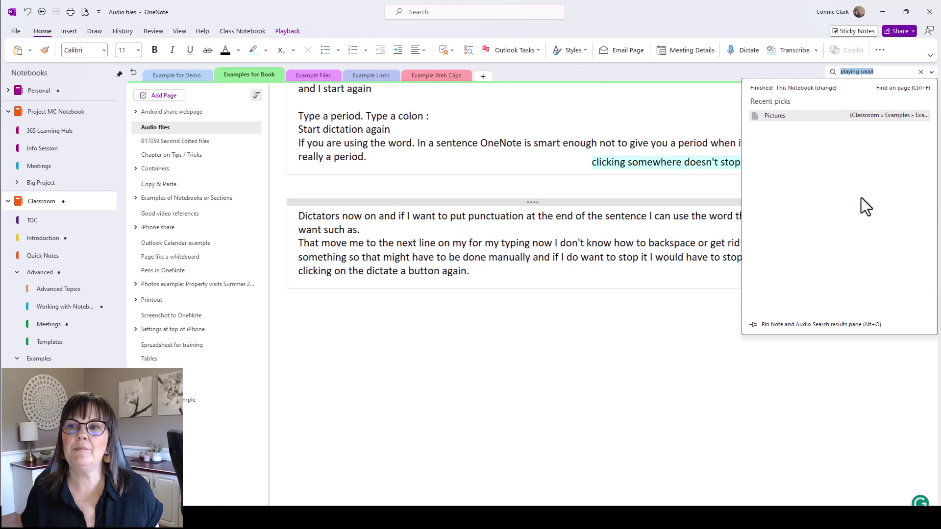
- Open the Pictures page from the "playing small" search to view the matching text inside the image, and close the search
{"action": "left_click", "coordinate": [790, 118]}
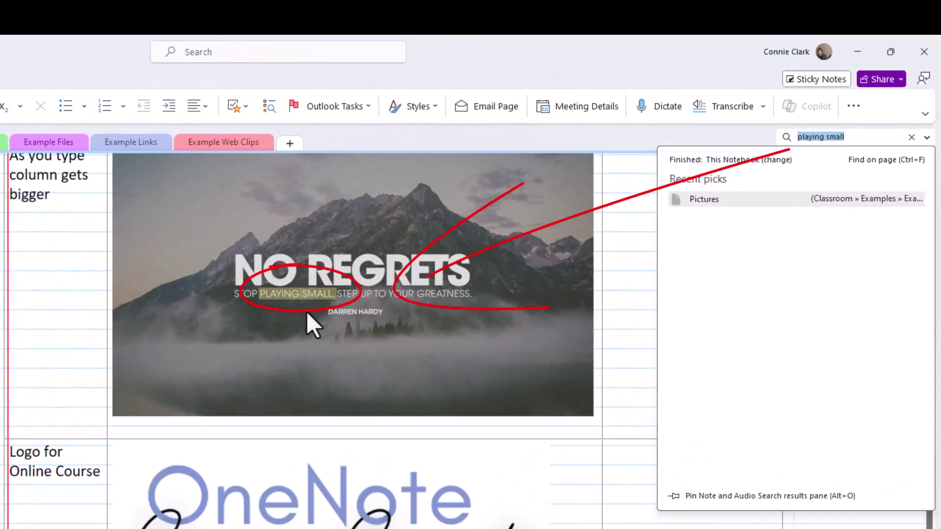
{"action": "key", "text": "Escape"}
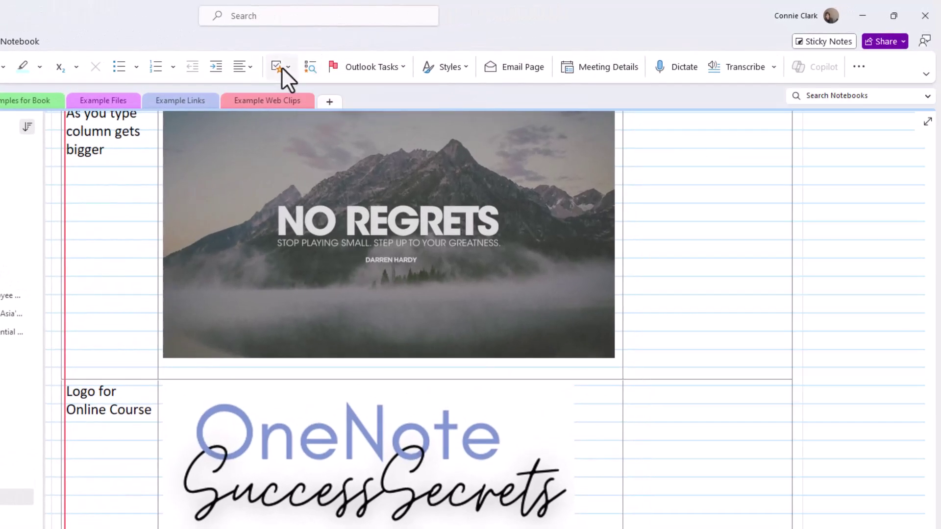
- Find the tagged notes, set the tag search to This notebook, group the results by Tag name and look through them
{"action": "left_click", "coordinate": [311, 73]}
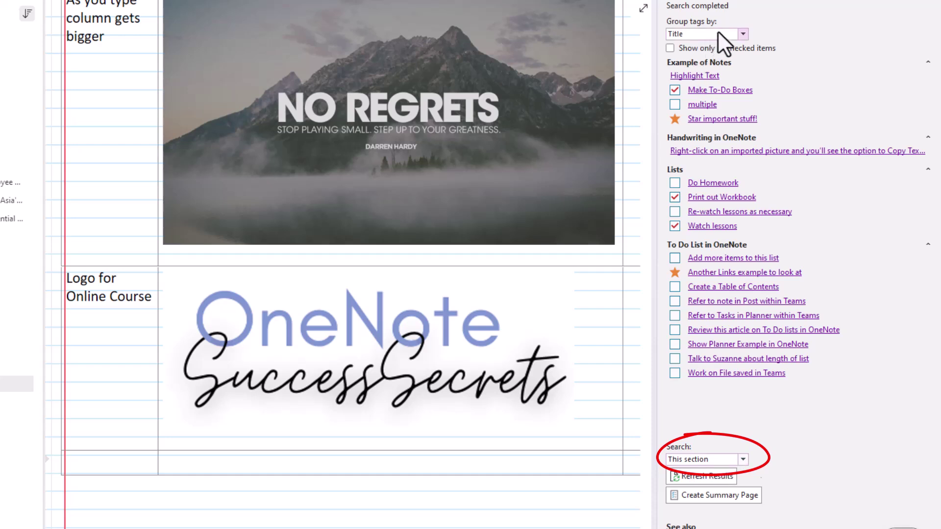
{"action": "left_click", "coordinate": [743, 460]}
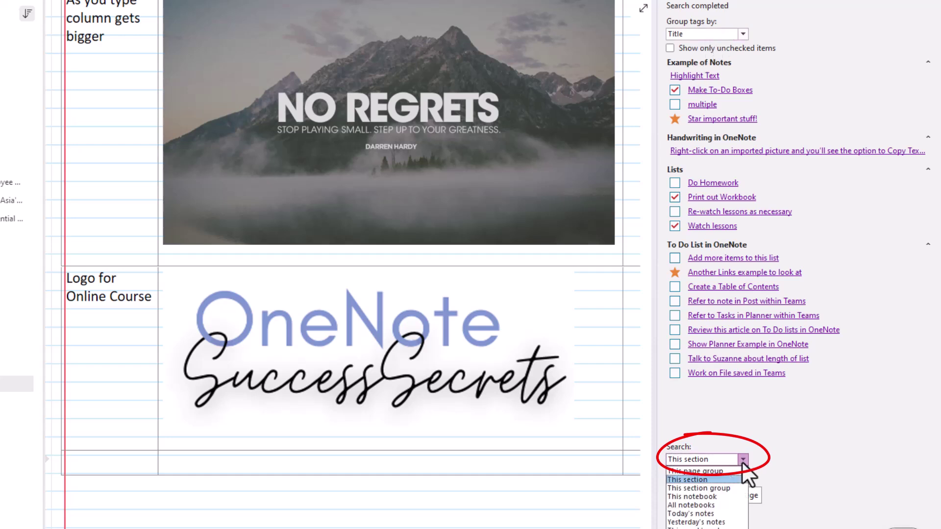
{"action": "left_click", "coordinate": [723, 498]}
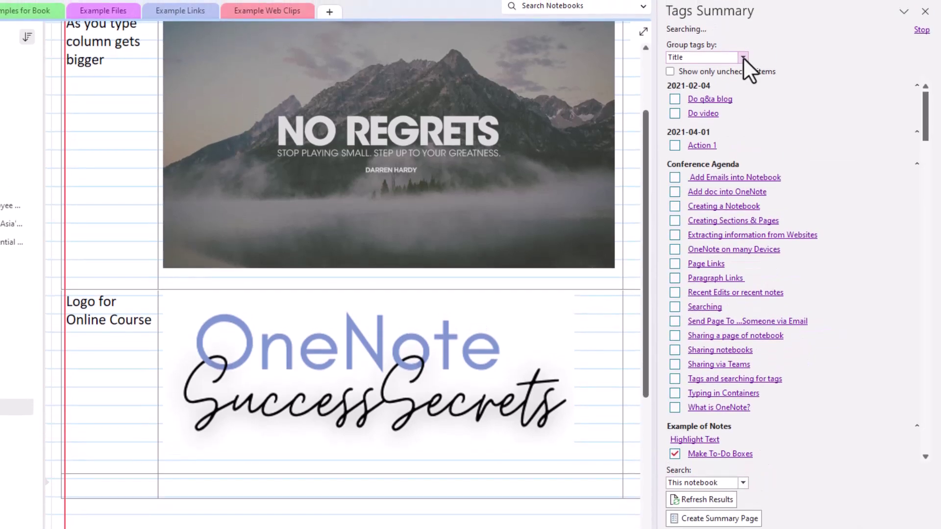
{"action": "left_click", "coordinate": [743, 34]}
{"action": "left_click", "coordinate": [696, 69]}
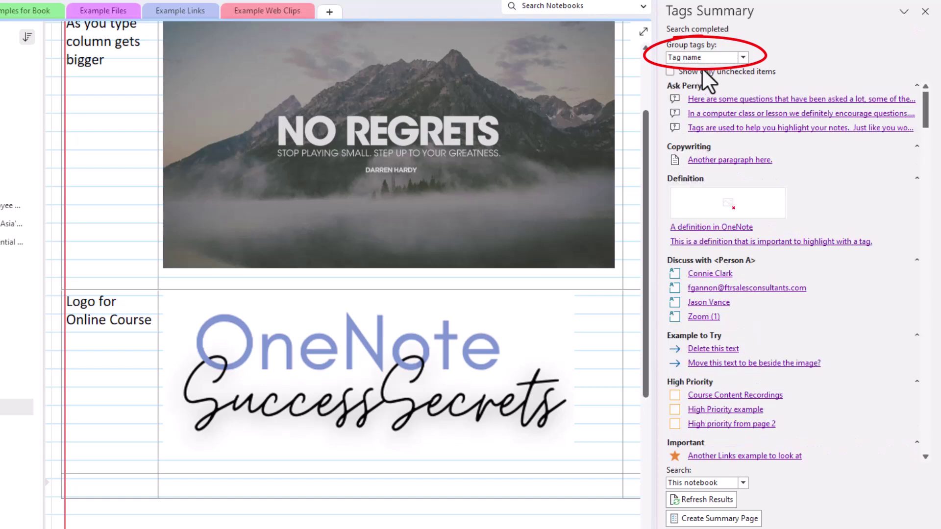
{"action": "scroll", "coordinate": [707, 289], "scroll_direction": "down", "scroll_amount": 5}
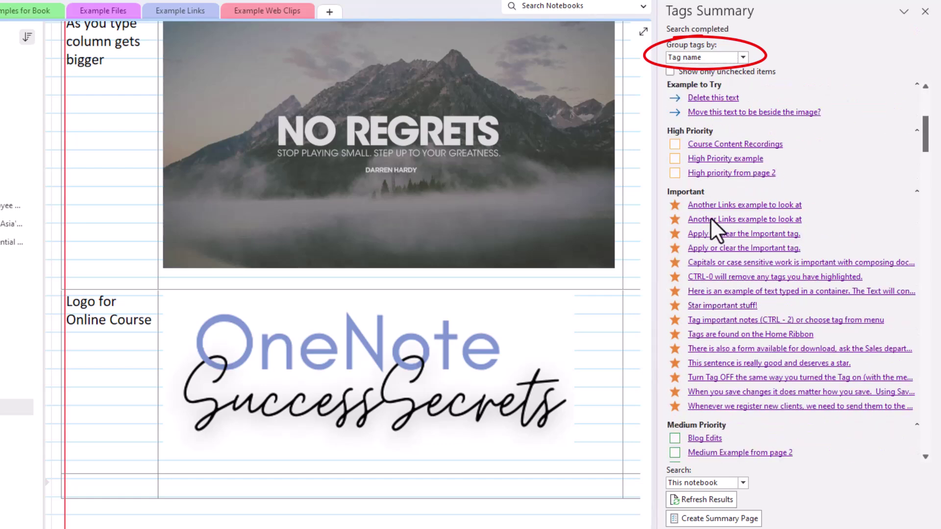
- Open the Important note about tagging important notes, and expand and collapse the To Do group in the tag summary
{"action": "left_click", "coordinate": [708, 320]}
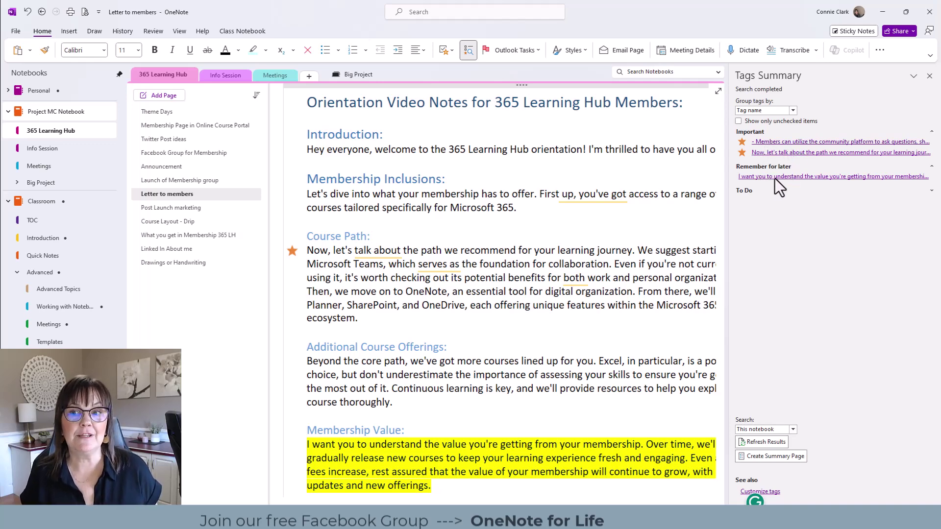
{"action": "left_click", "coordinate": [931, 191]}
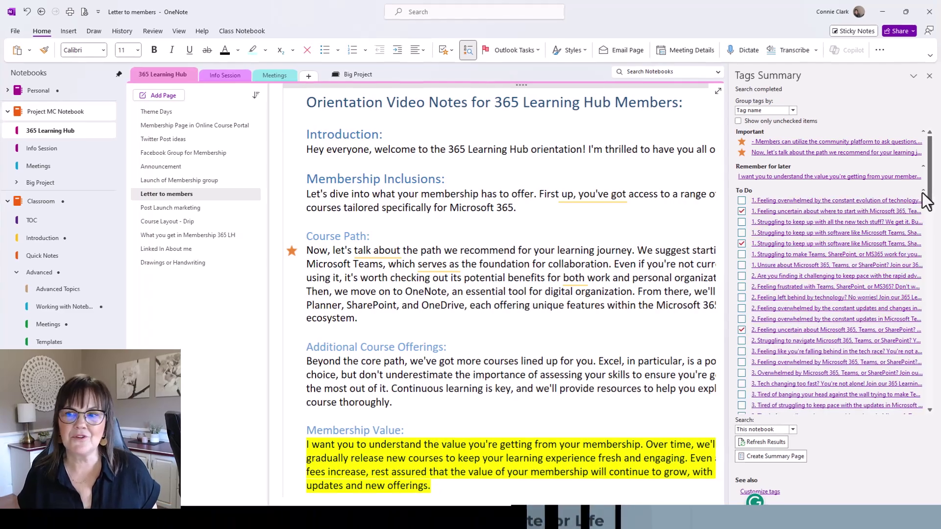
{"action": "left_click", "coordinate": [923, 190]}
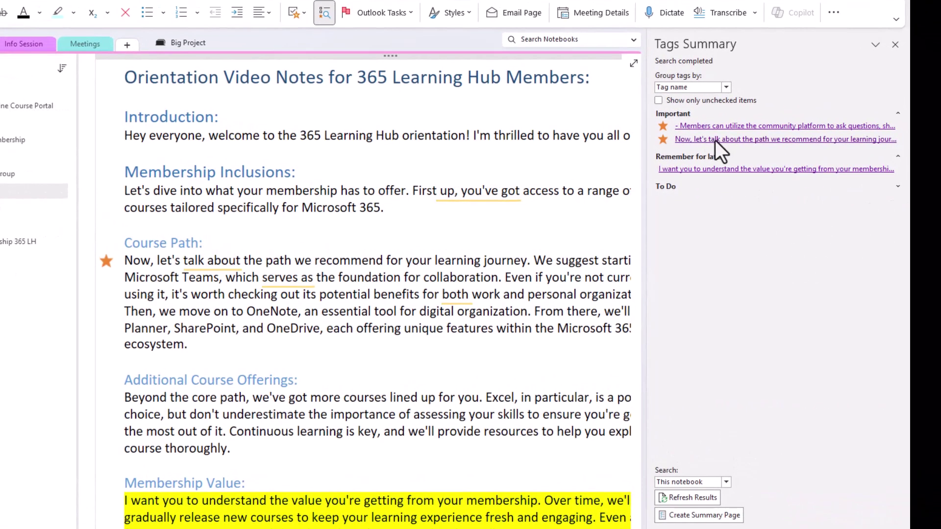
- View both Important-tagged notes on the Letter to members page from the tag summary, and close the summary
{"action": "left_click", "coordinate": [716, 140]}
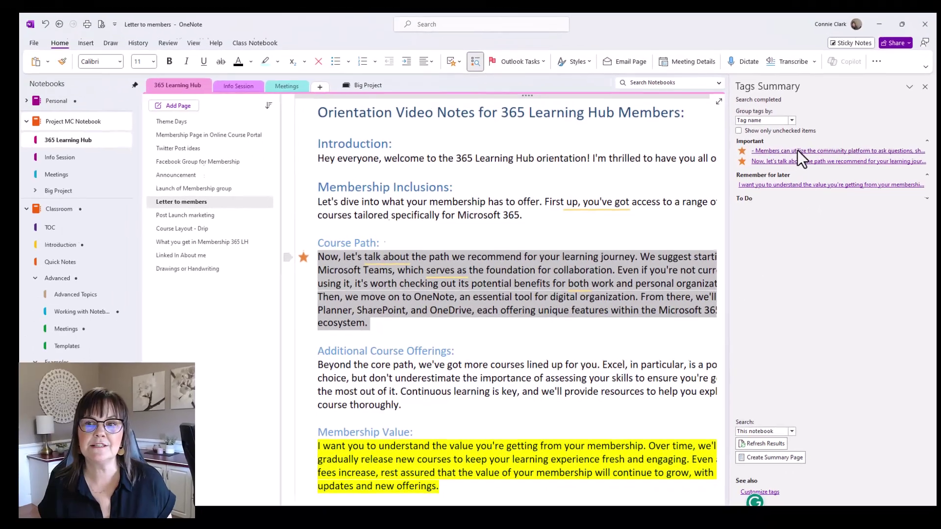
{"action": "left_click", "coordinate": [733, 125]}
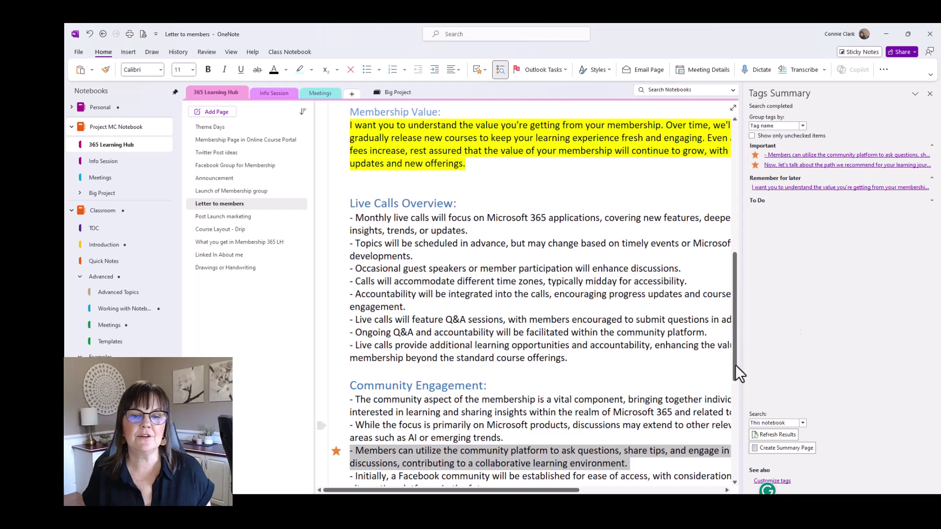
{"action": "left_click", "coordinate": [930, 94]}
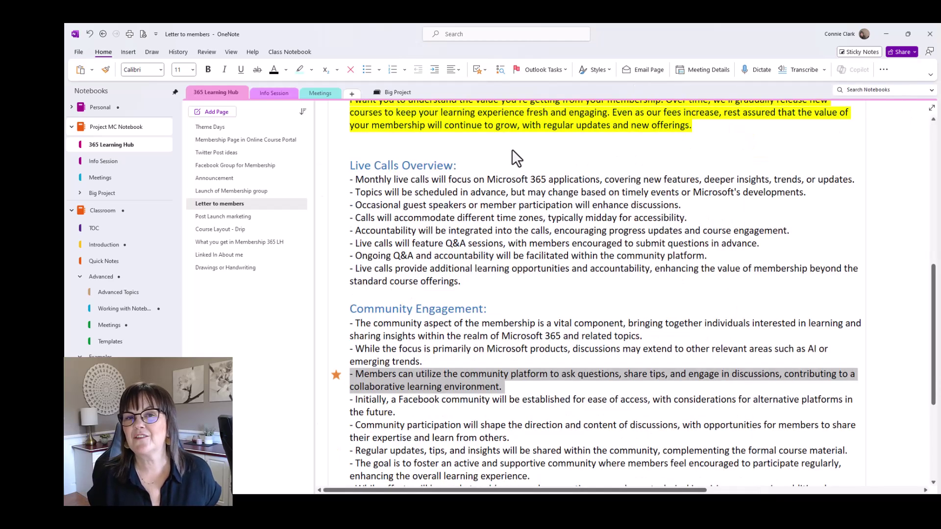
{"action": "scroll", "coordinate": [495, 265], "scroll_direction": "up", "scroll_amount": 3}
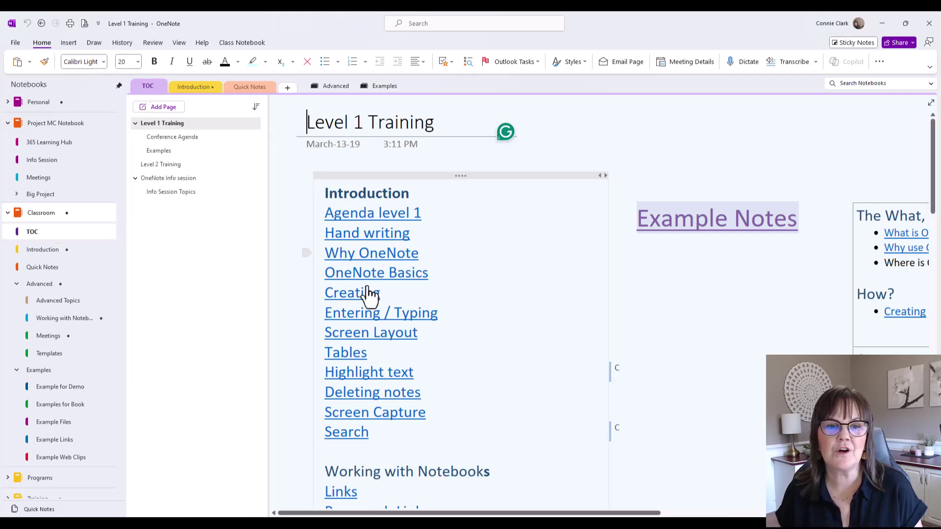
- Look through the tables of contents on the Level 1 Training, Level 2 Training and Examples pages of the TOC section
{"action": "scroll", "coordinate": [500, 300], "scroll_direction": "down", "scroll_amount": 3}
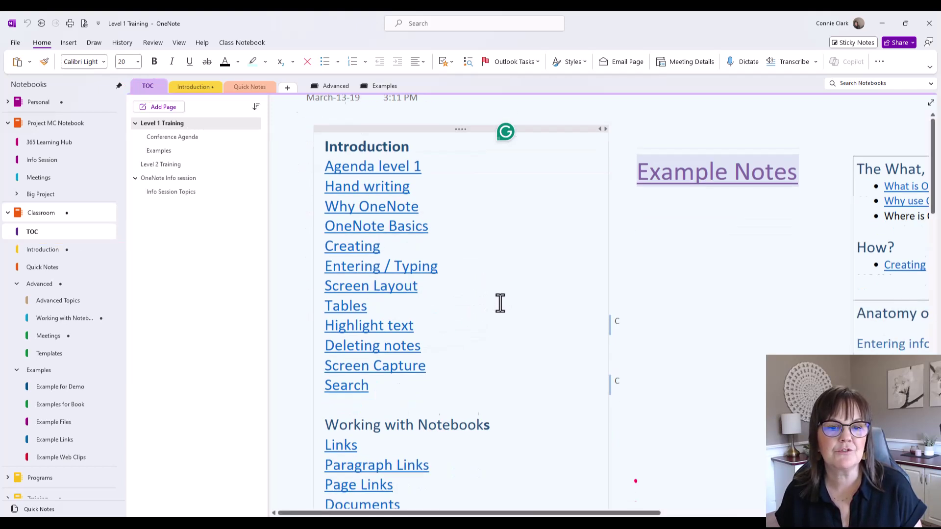
{"action": "scroll", "coordinate": [540, 302], "scroll_direction": "up", "scroll_amount": 3}
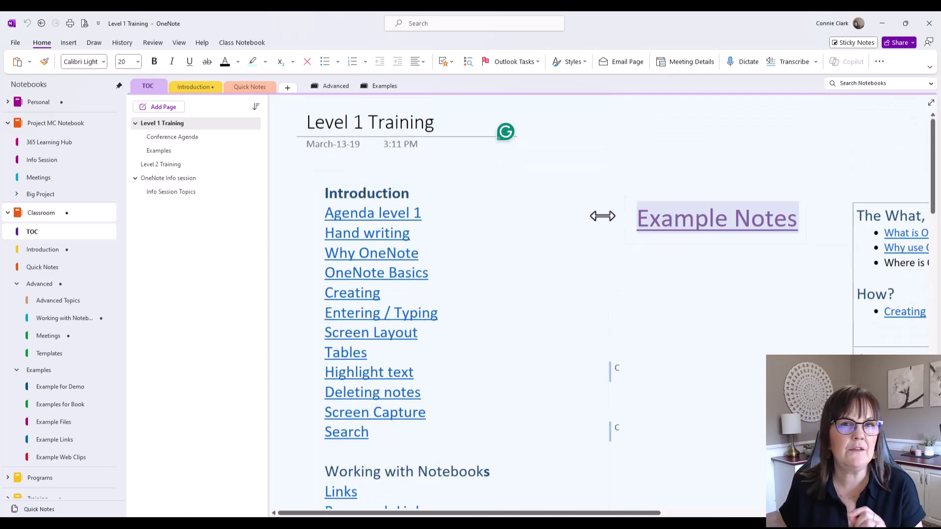
{"action": "left_click", "coordinate": [170, 166]}
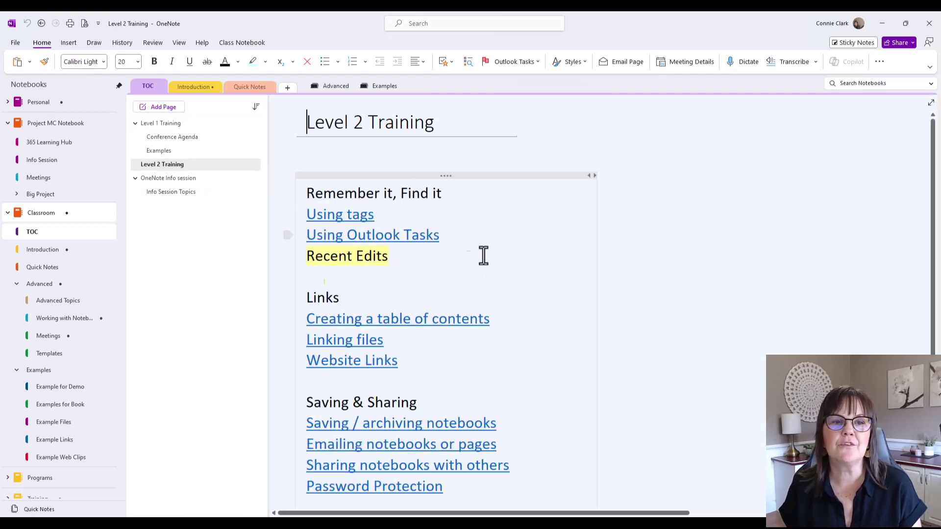
{"action": "scroll", "coordinate": [504, 286], "scroll_direction": "down", "scroll_amount": 1}
{"action": "scroll", "coordinate": [502, 286], "scroll_direction": "down", "scroll_amount": 2}
{"action": "scroll", "coordinate": [502, 286], "scroll_direction": "up", "scroll_amount": 3}
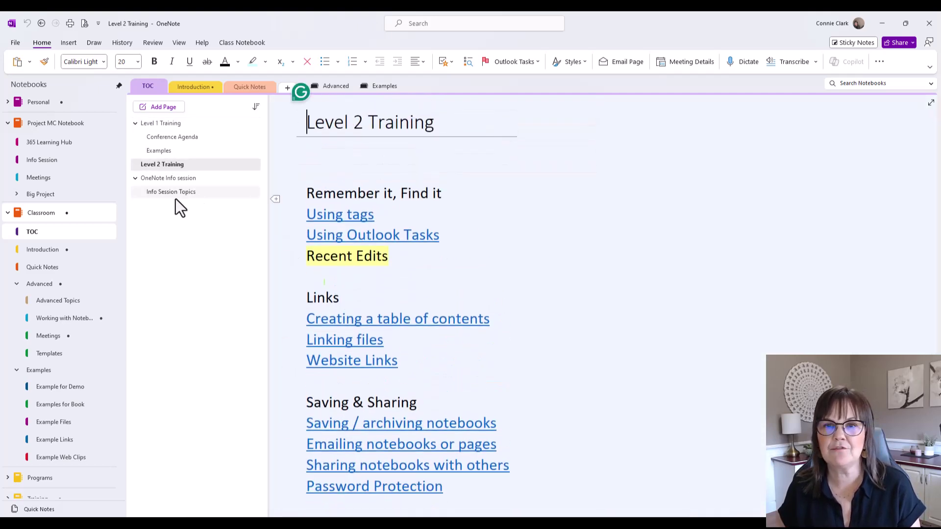
{"action": "left_click", "coordinate": [162, 152]}
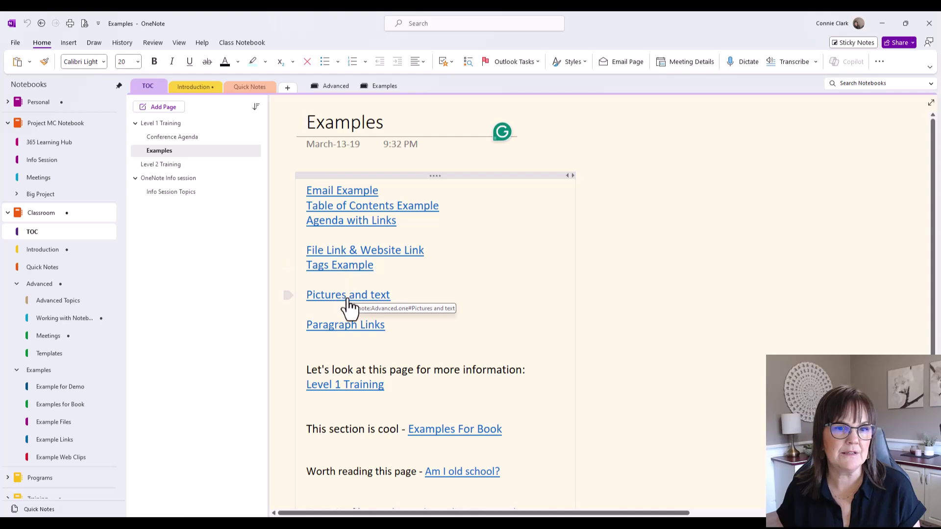
- Follow the Hand writing and Tables links from the Level 1 Training page, returning to that page after each one
{"action": "left_click", "coordinate": [149, 125]}
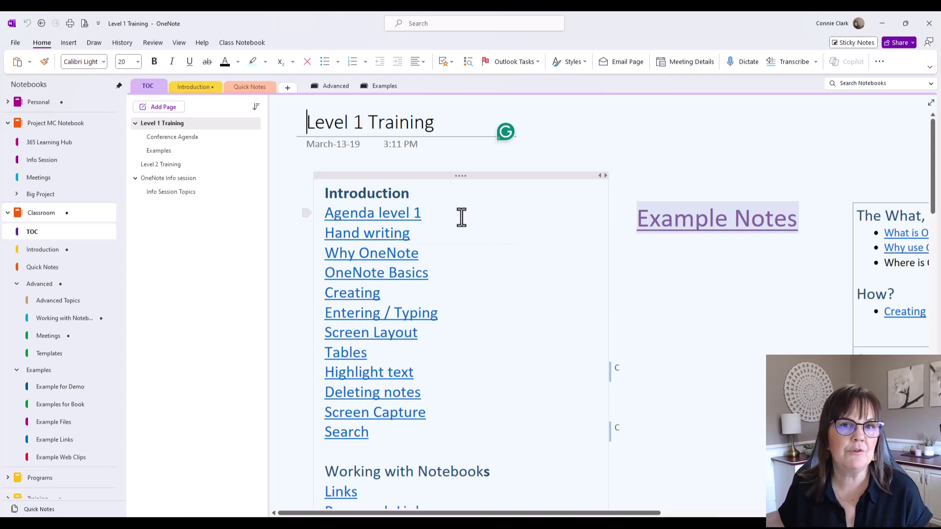
{"action": "left_click", "coordinate": [382, 241]}
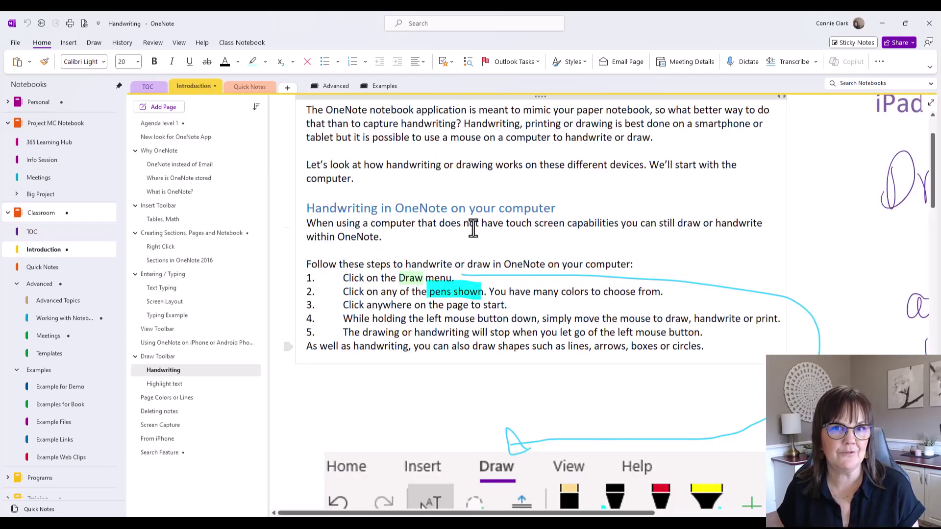
{"action": "left_click", "coordinate": [41, 23]}
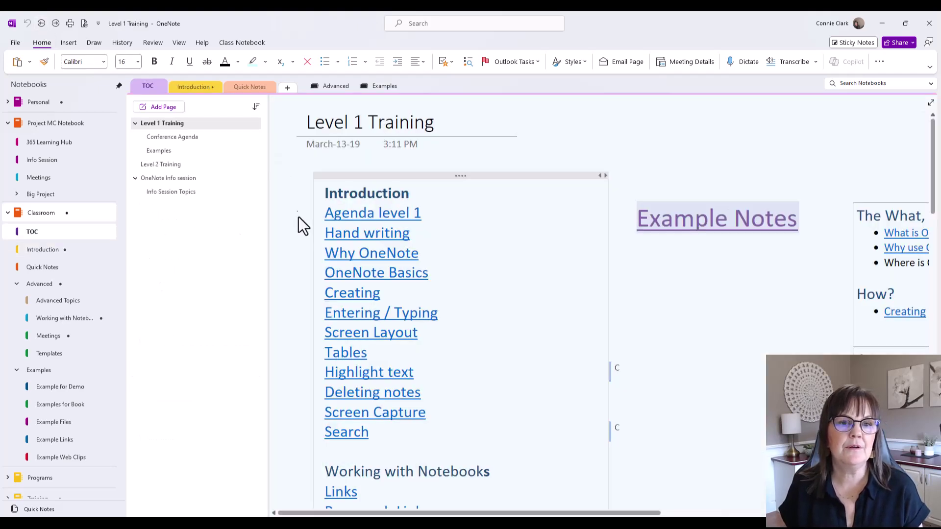
{"action": "left_click", "coordinate": [344, 355]}
{"action": "scroll", "coordinate": [498, 245], "scroll_direction": "up", "scroll_amount": 3}
{"action": "left_click", "coordinate": [42, 23]}
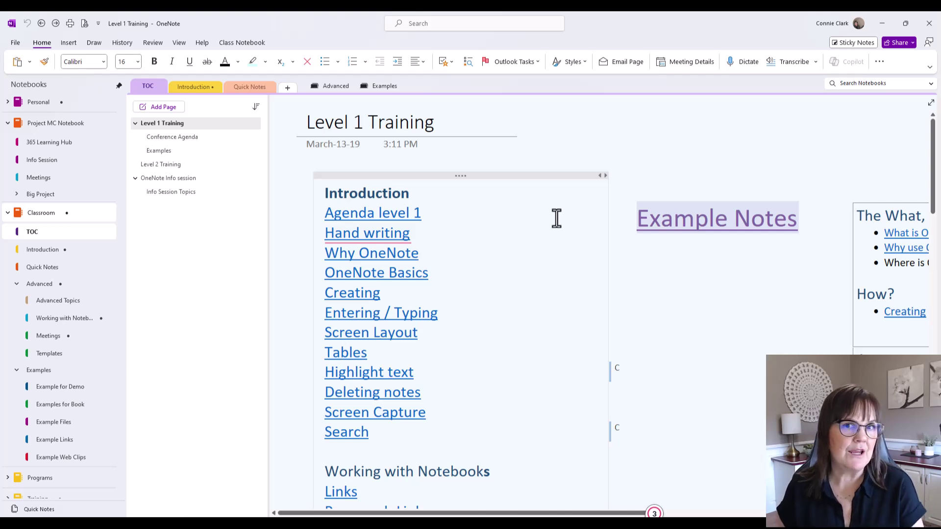
- In the 365 Learning Hub section, follow the Launch of Membership group and What you get in Membership 365 LH links from All Steps to Membership
{"action": "left_click", "coordinate": [32, 142]}
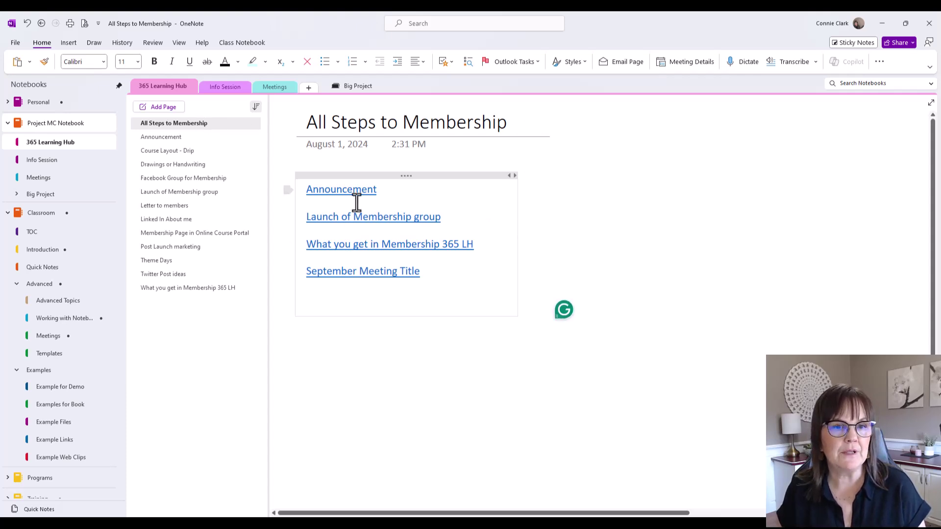
{"action": "left_click", "coordinate": [337, 219]}
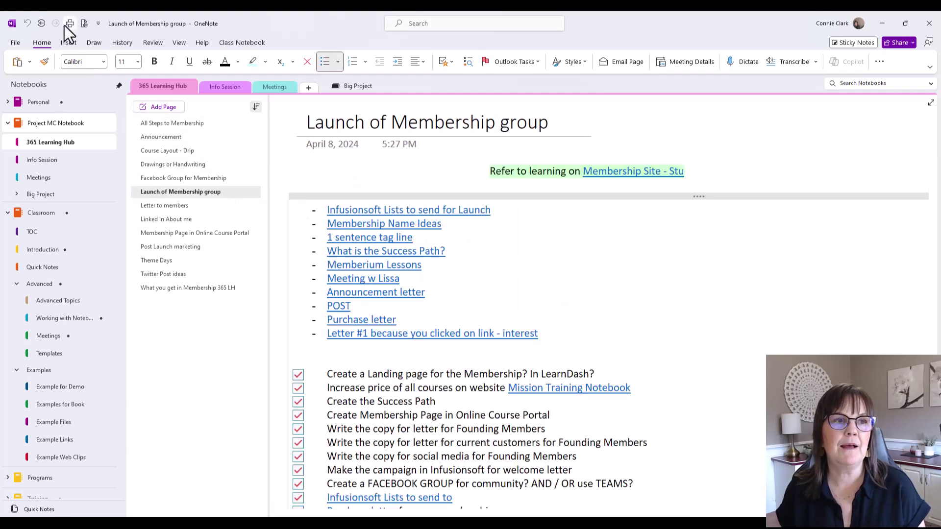
{"action": "left_click", "coordinate": [41, 23]}
{"action": "left_click", "coordinate": [361, 246]}
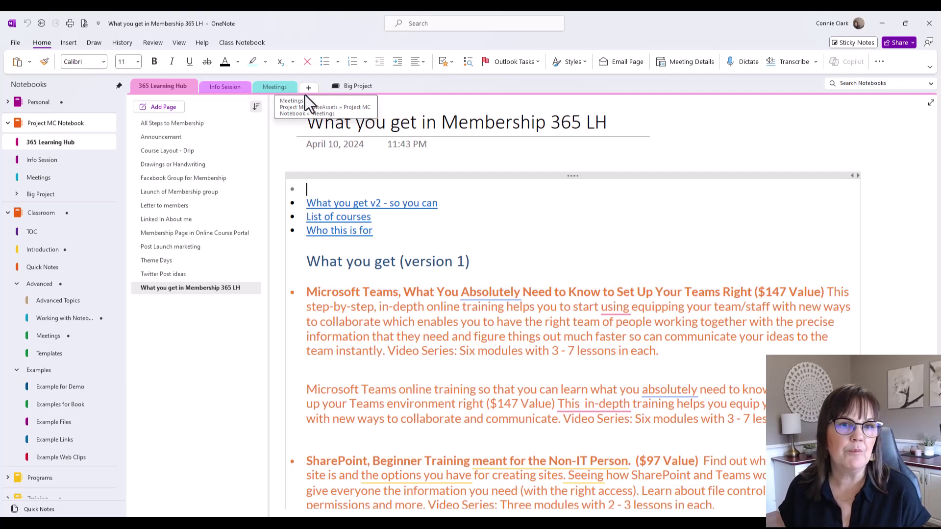
- Copy the paragraph link of the "So you can keep up to date" heading on the Post Launch marketing page
{"action": "left_click", "coordinate": [157, 246]}
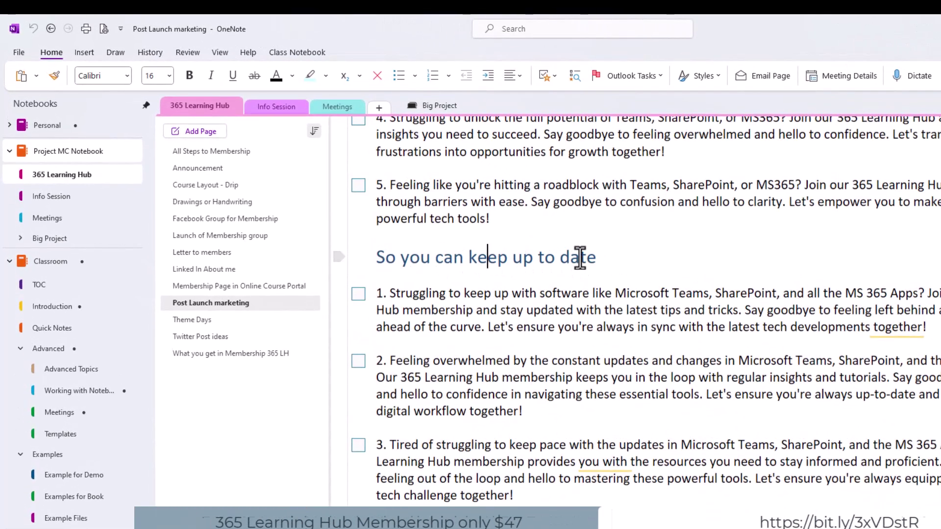
{"action": "right_click", "coordinate": [490, 258]}
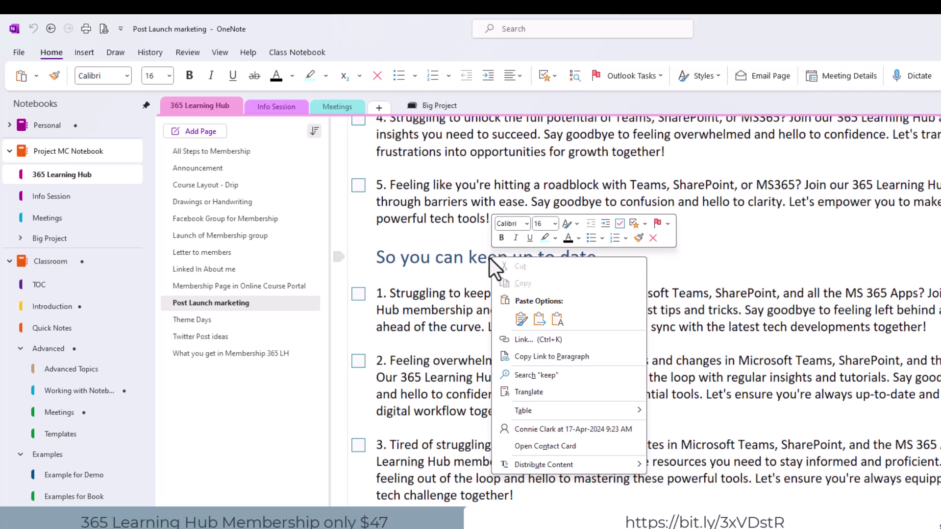
{"action": "left_click", "coordinate": [549, 357]}
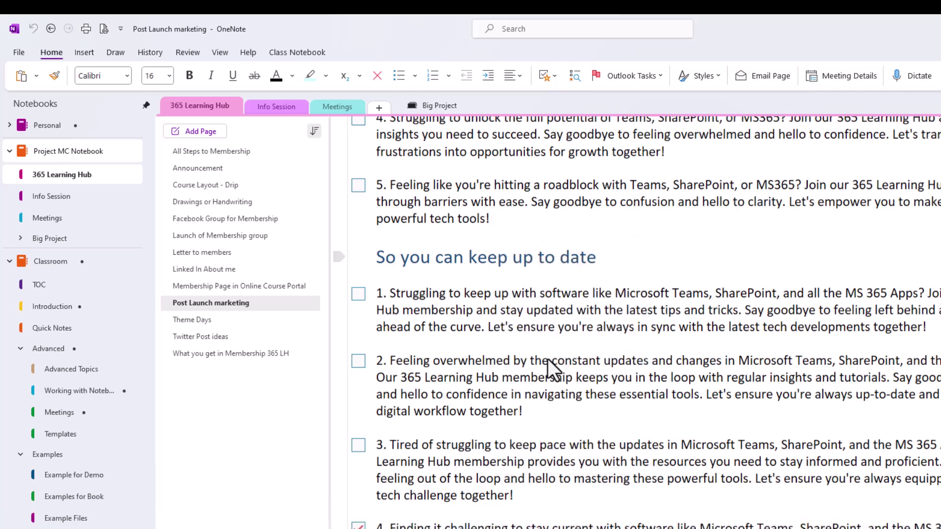
- Paste the paragraph link below September Meeting Title on the All Steps to Membership page, and follow it to test it
{"action": "left_click", "coordinate": [230, 154]}
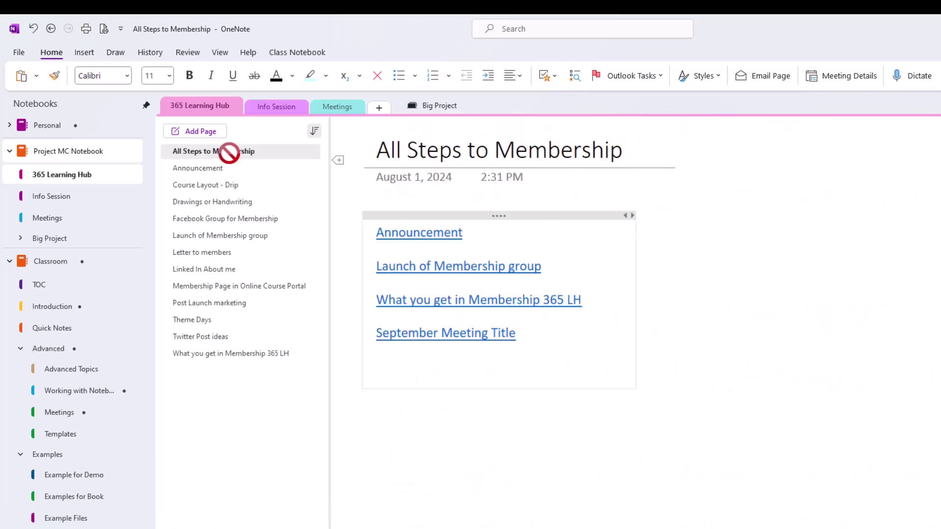
{"action": "left_click", "coordinate": [387, 380]}
{"action": "right_click", "coordinate": [386, 380]}
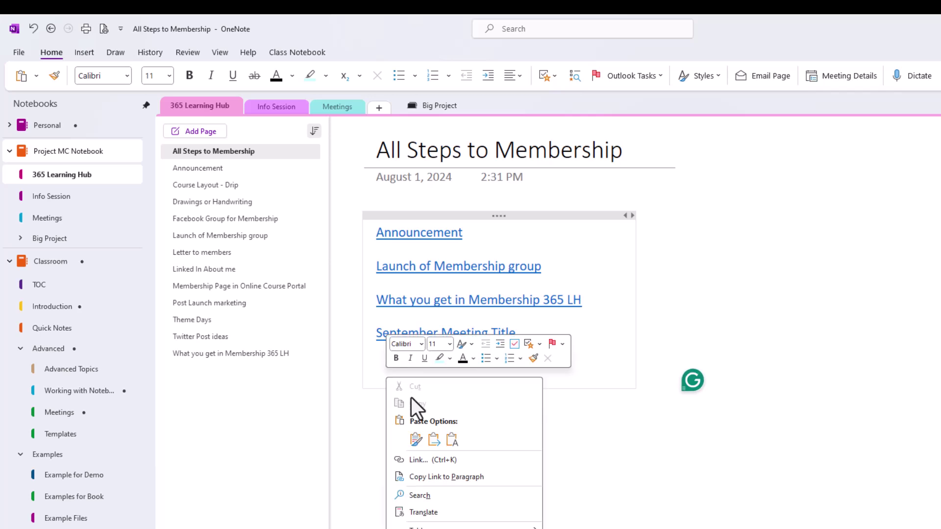
{"action": "left_click", "coordinate": [413, 437]}
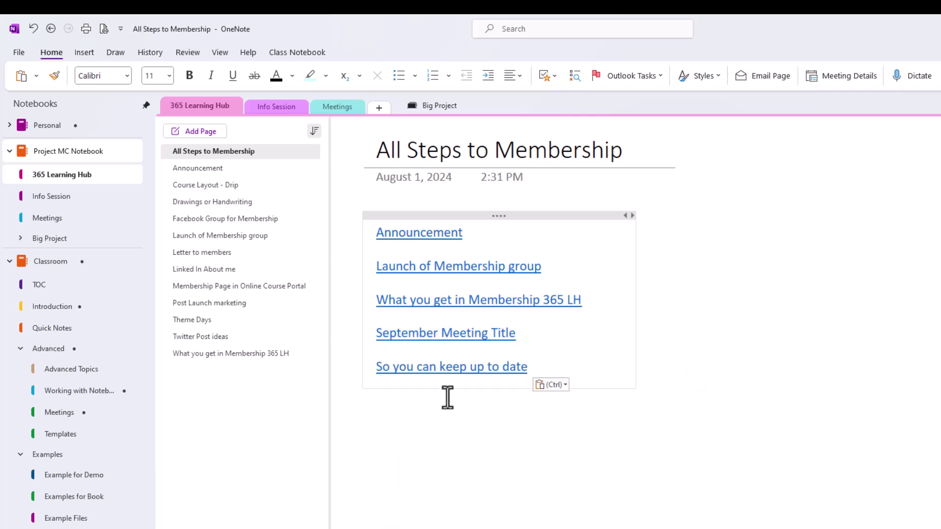
{"action": "mouse_move", "coordinate": [436, 370]}
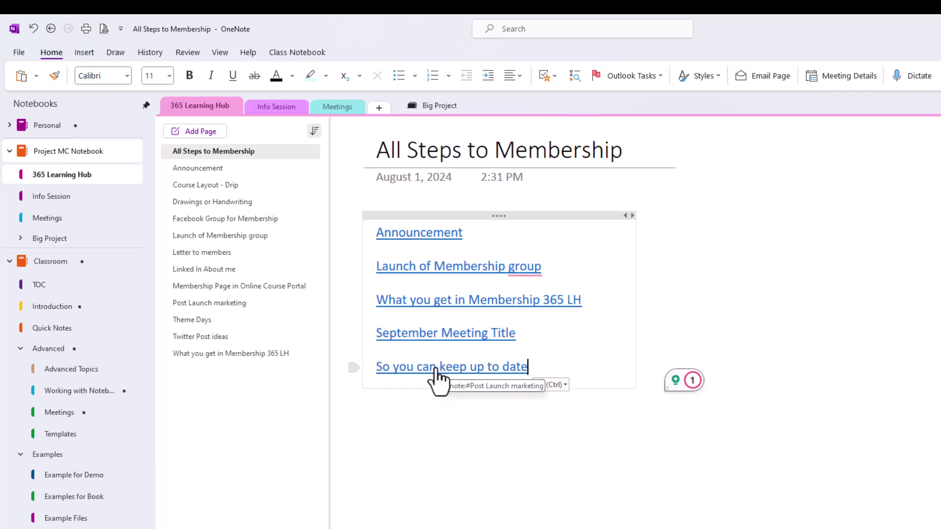
{"action": "left_click", "coordinate": [436, 371], "text": "ctrl"}
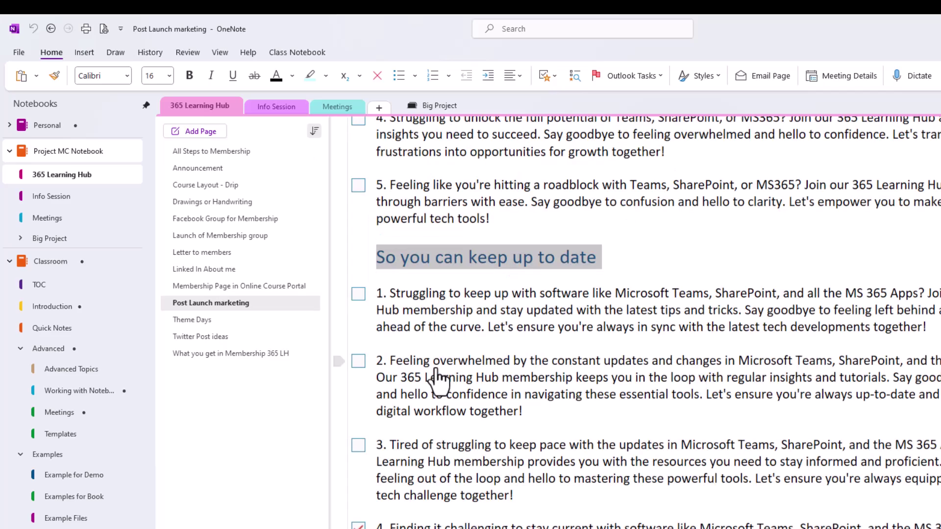